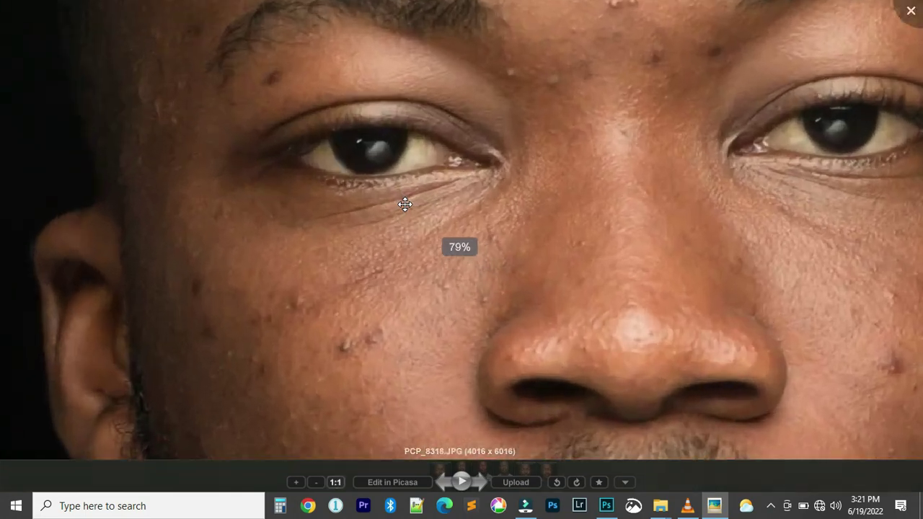
scroll(404, 202, "down", 4)
scroll(536, 163, "up", 3)
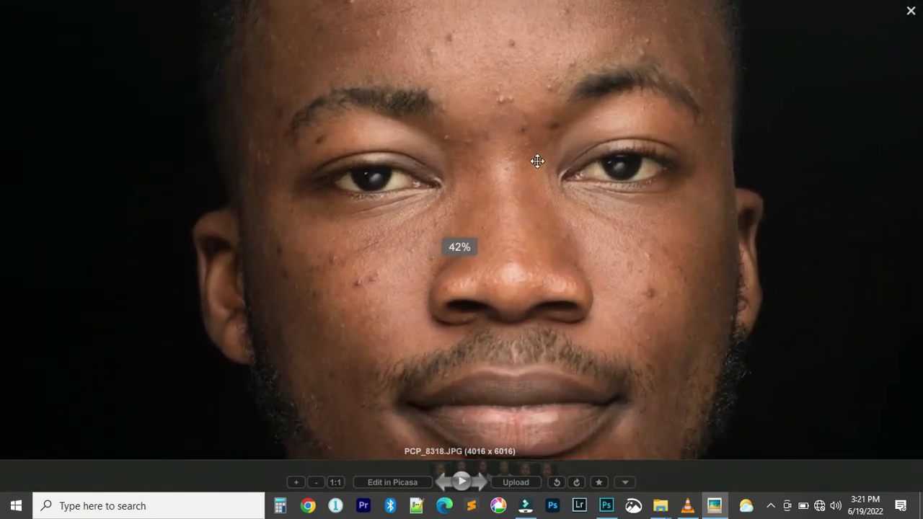
key("Right")
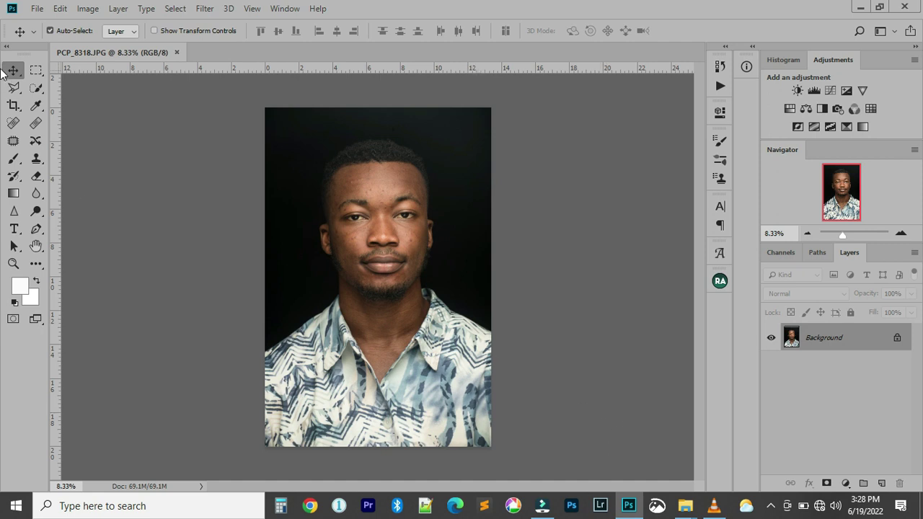
Crop the portrait to a vertical 4:5 (8:10) ratio, framing the head, shoulders and upper chest slightly inside the photo's side edges
left_click(12, 108)
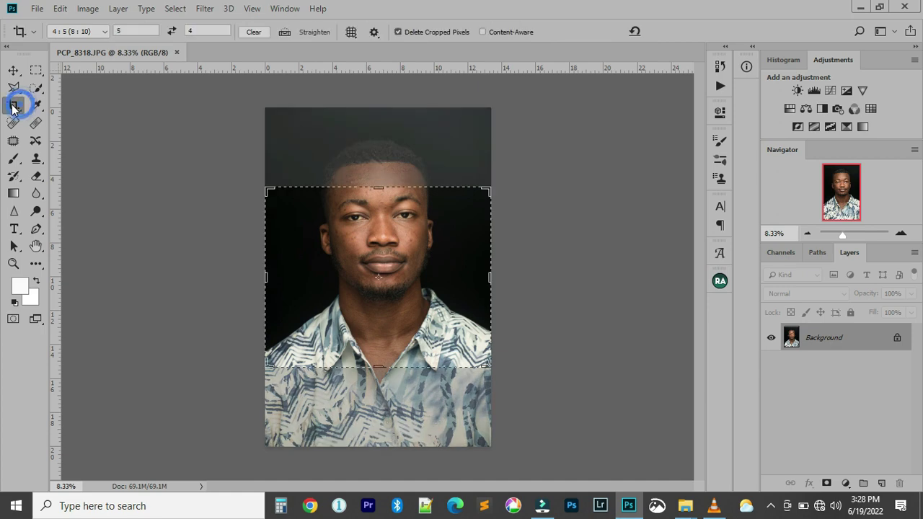
left_click(87, 32)
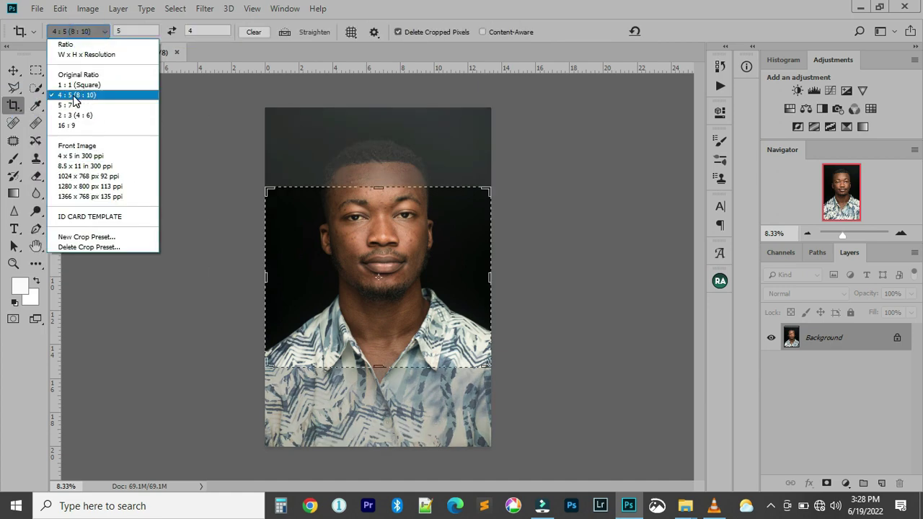
left_click(396, 240)
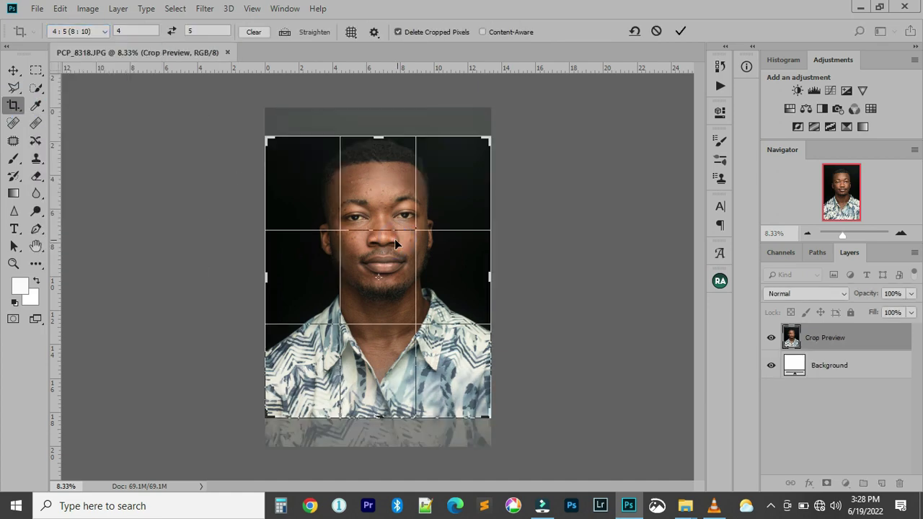
left_click_drag(421, 249, 423, 265)
left_click_drag(267, 418, 271, 412)
left_click_drag(418, 389, 423, 392)
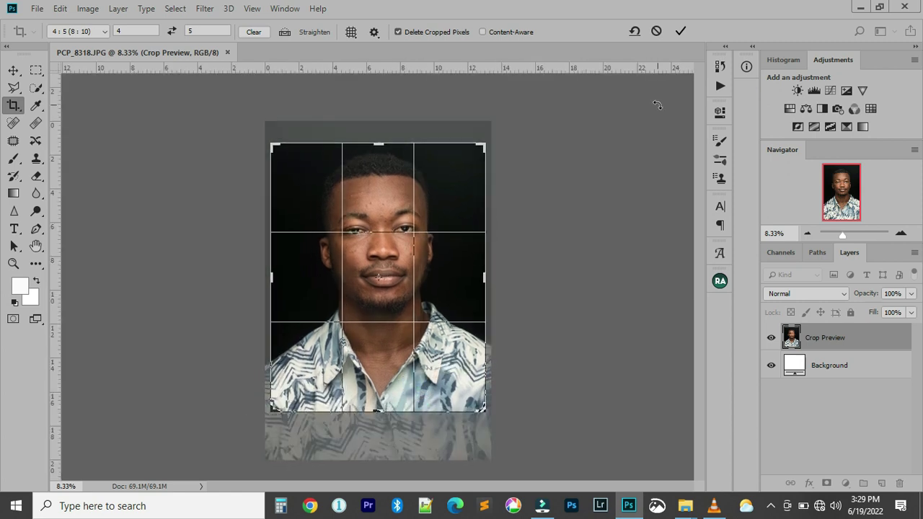
left_click(682, 31)
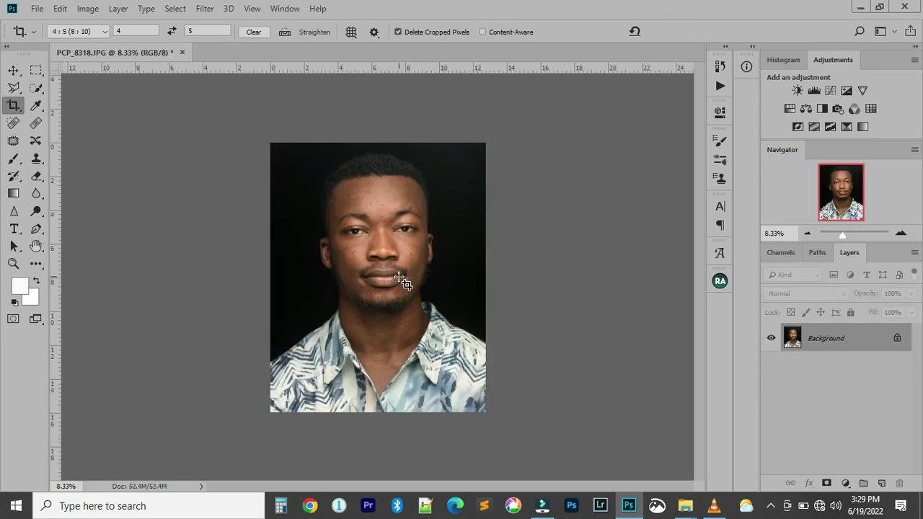
key("v")
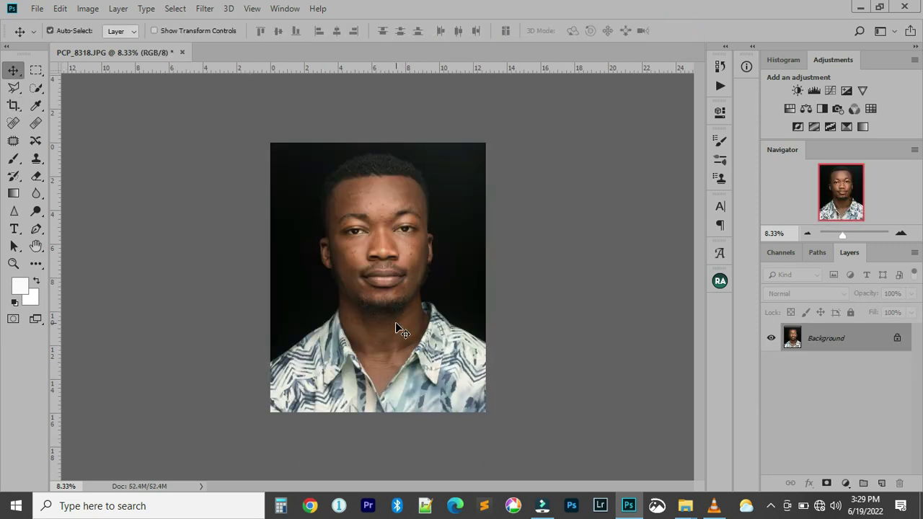
Run the recorded FS action on the cropped portrait to build the frequency separation layers
scroll(396, 321, "up", 3)
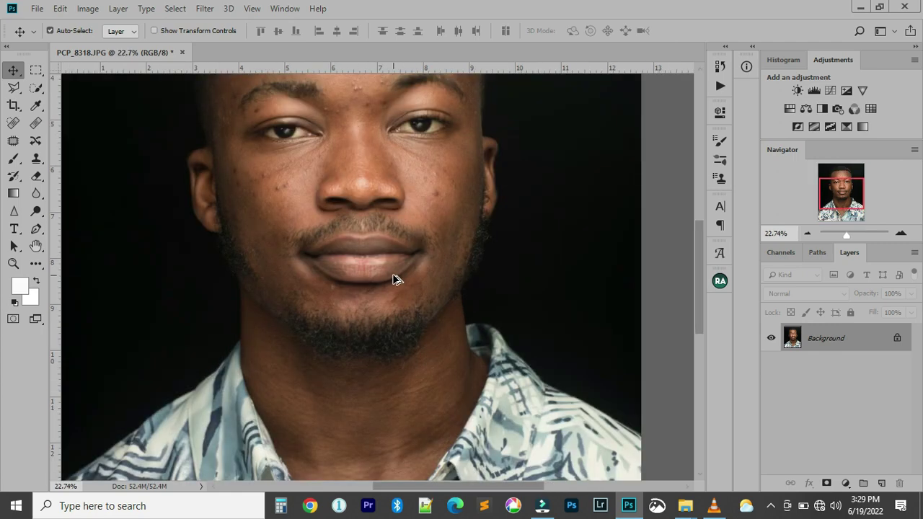
scroll(387, 273, "down", 3)
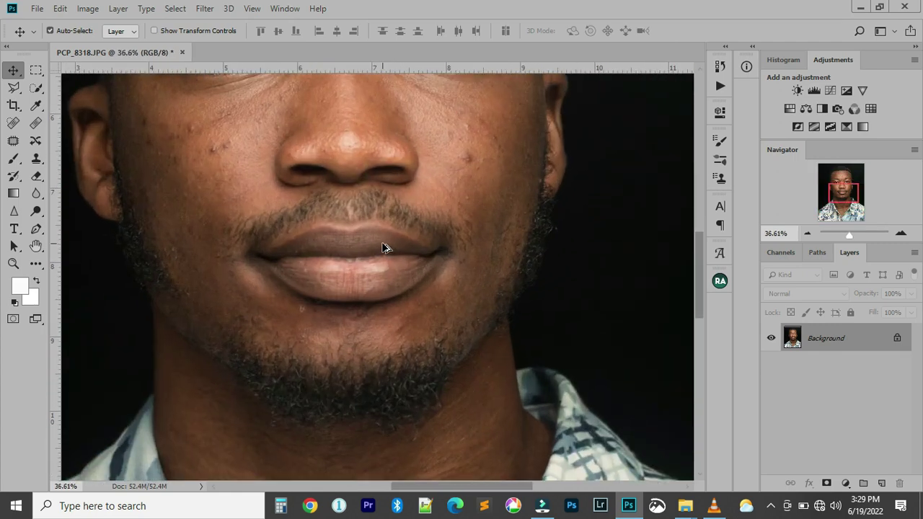
scroll(383, 247, "down", 2)
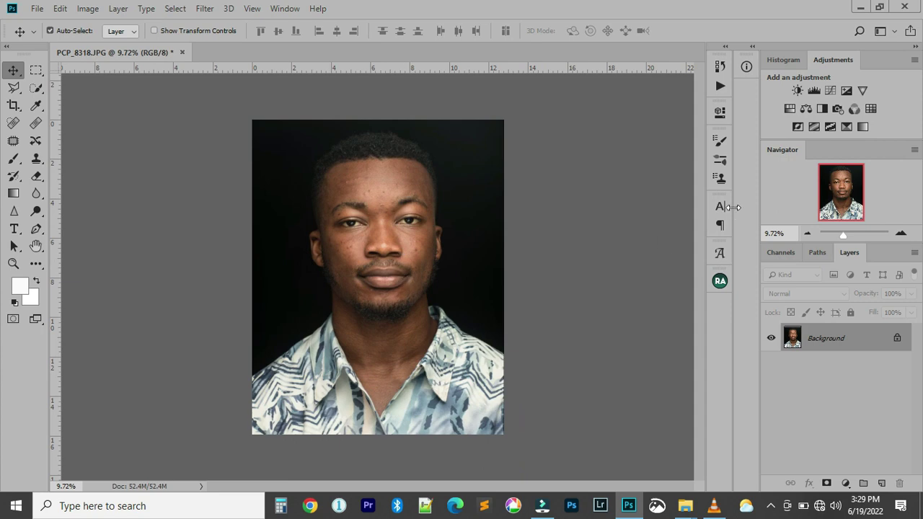
left_click(720, 86)
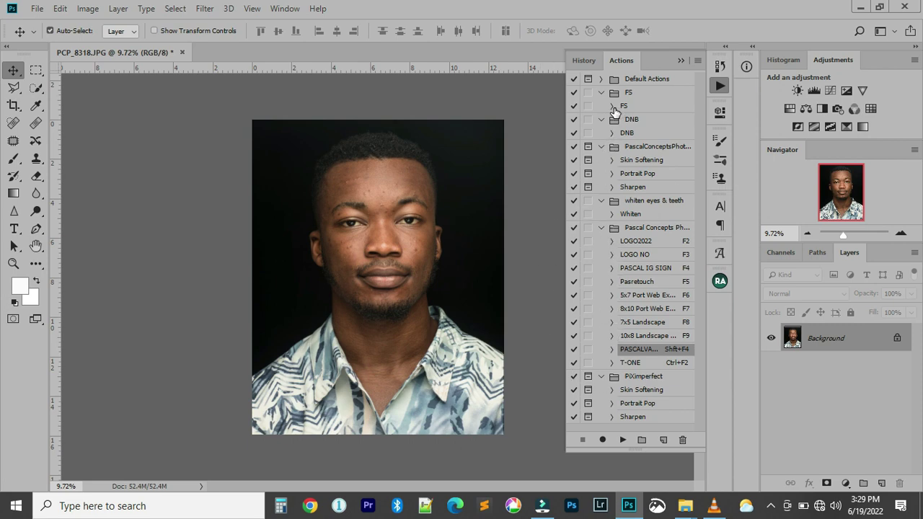
left_click(643, 106)
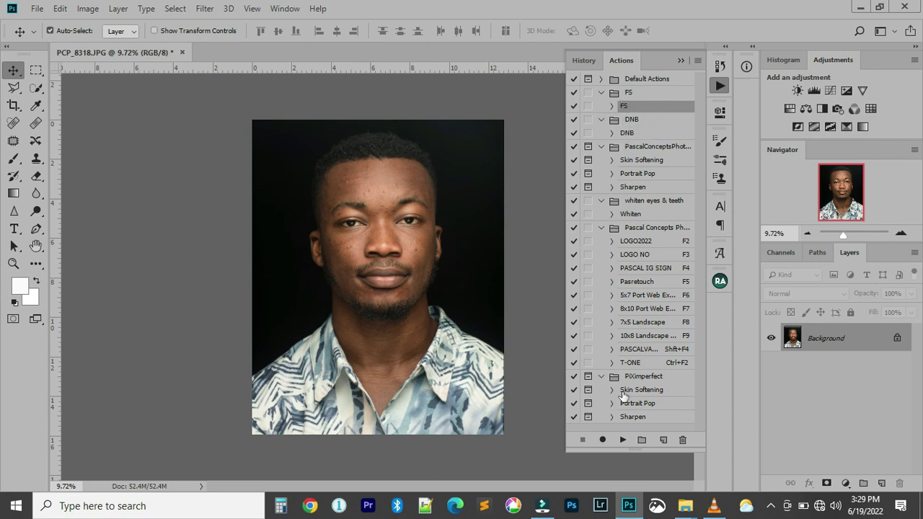
left_click(623, 440)
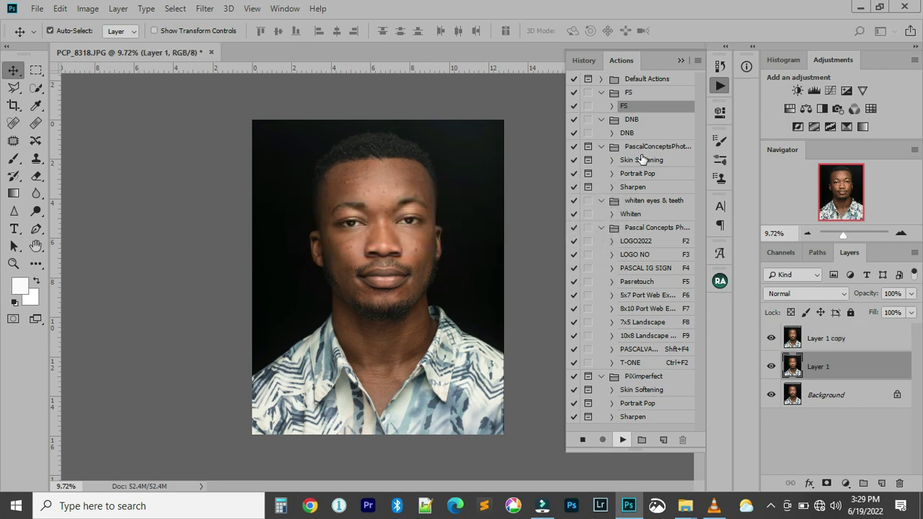
left_click(680, 60)
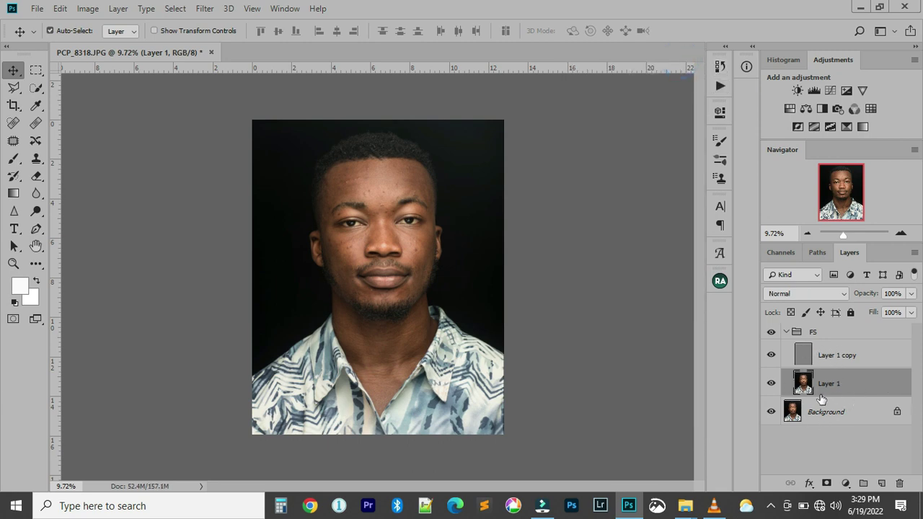
Rename the FS group's Layer 1 as COLOUR and Layer 1 copy as TEXTURE
double_click(831, 387)
type("COLOUR")
left_click(833, 358)
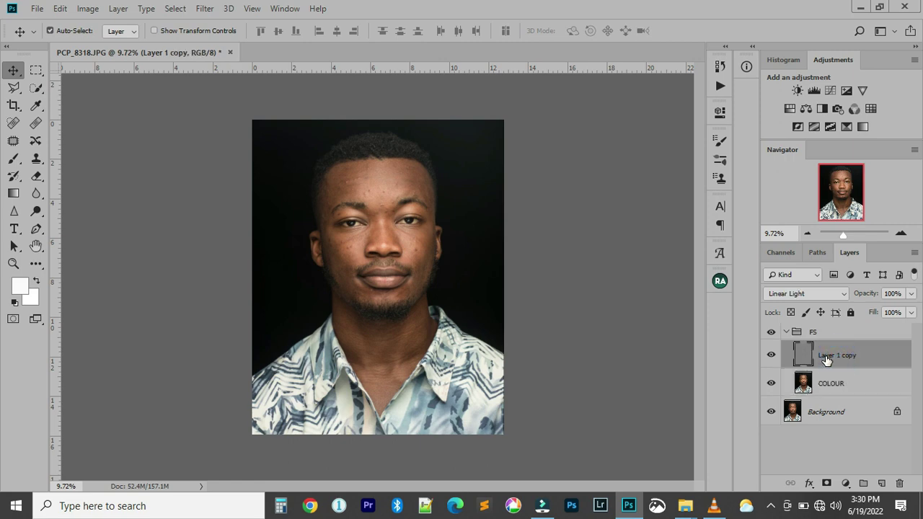
double_click(829, 357)
type("TEXTURE")
key("Return")
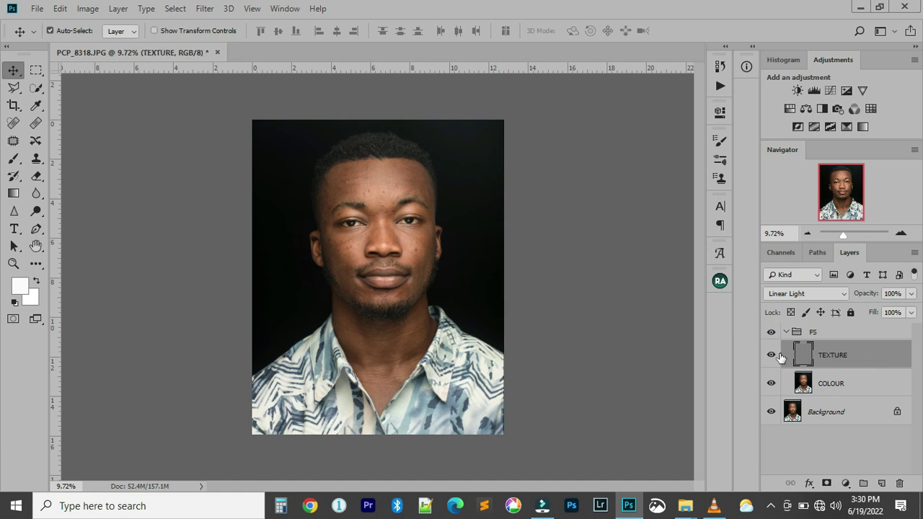
Select the COLOUR layer and activate the Mixer Brush Tool
left_click(860, 383)
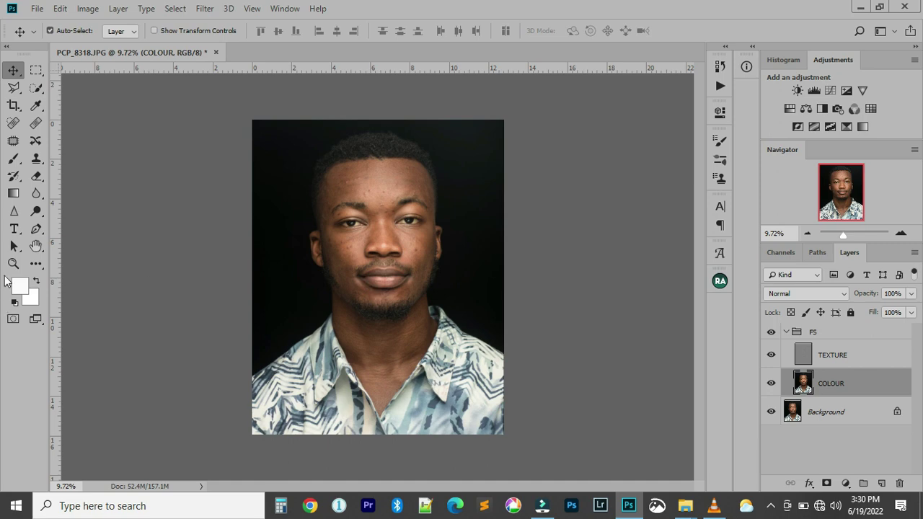
left_click(36, 268)
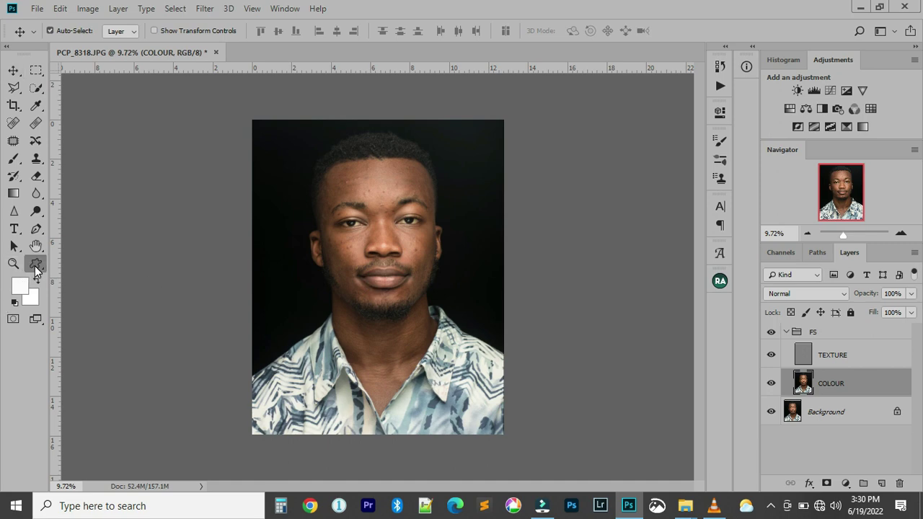
left_click(43, 267)
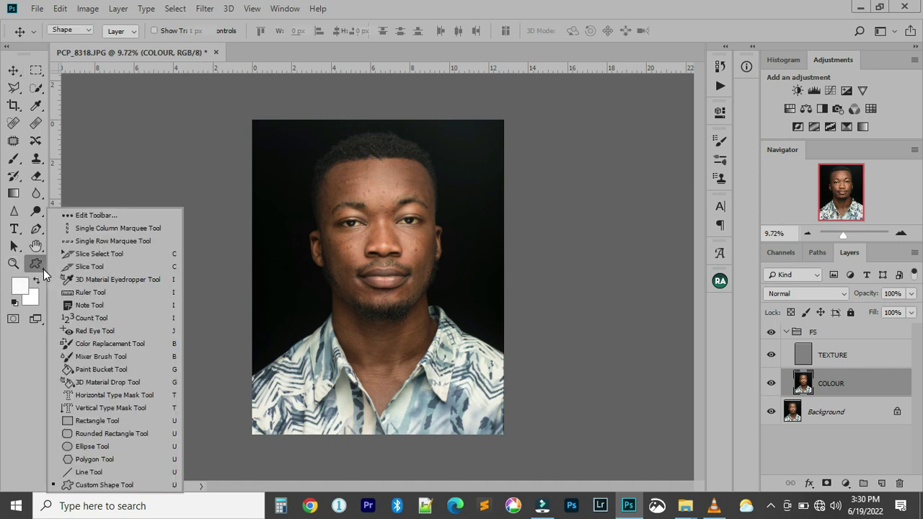
left_click(89, 408)
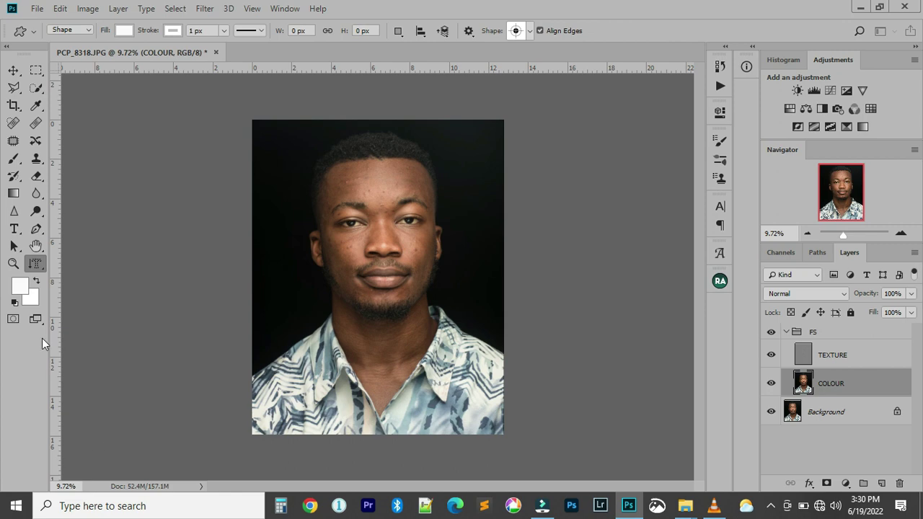
left_click(43, 264)
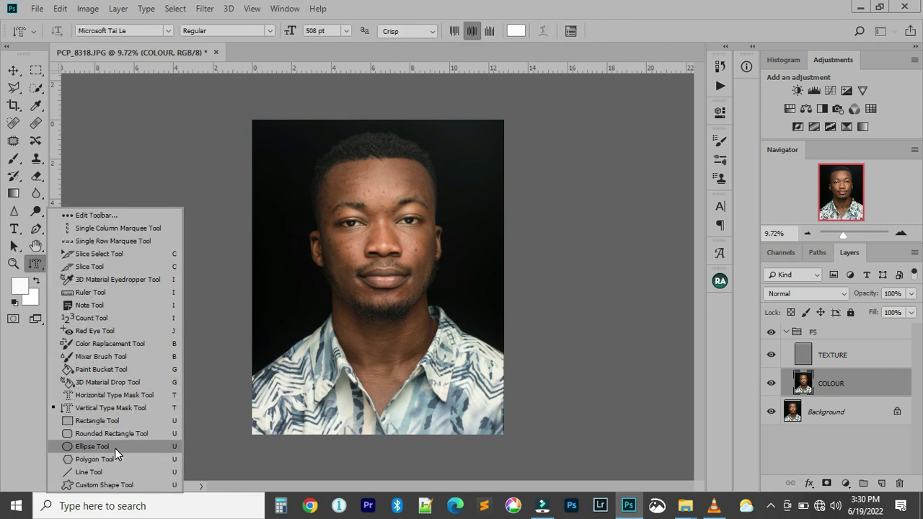
left_click(120, 356)
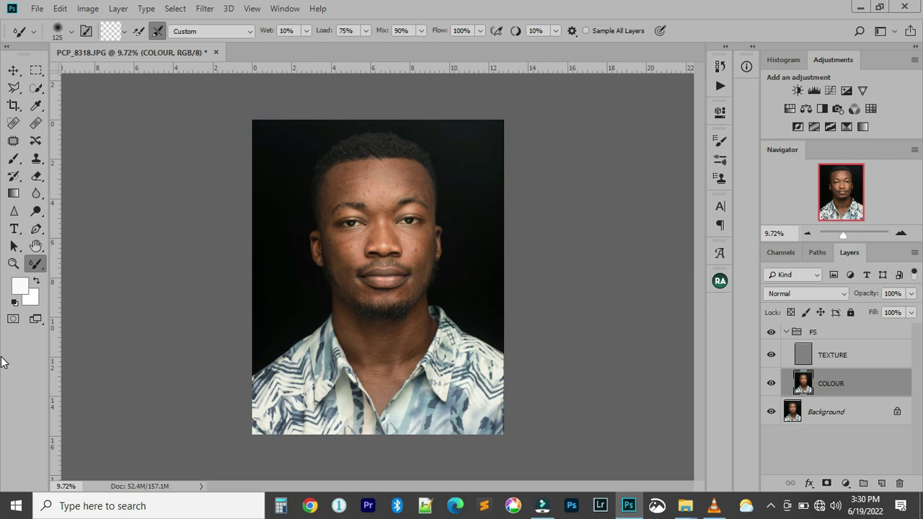
Reset the foreground and background colours to their defaults, clean the mixer brush, and check its size and hardness settings
left_click(14, 303)
left_click(155, 32)
left_click(155, 33)
left_click(155, 31)
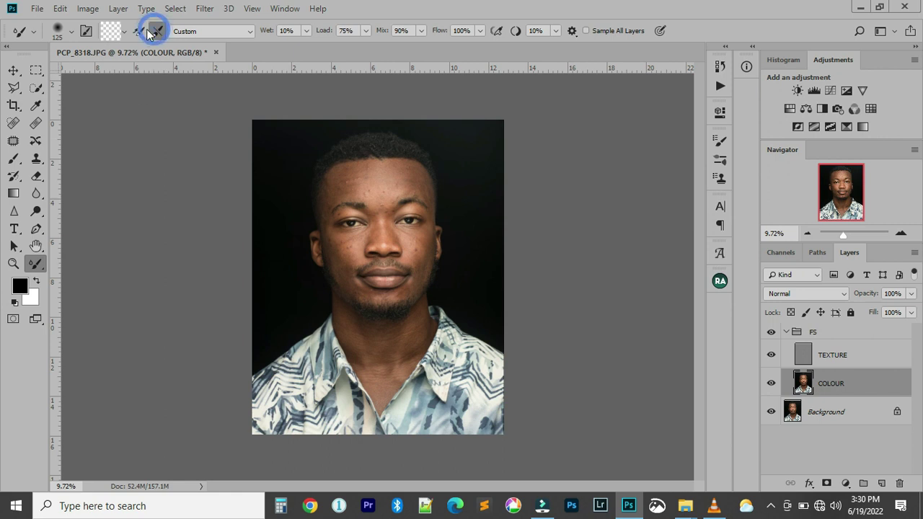
left_click(124, 31)
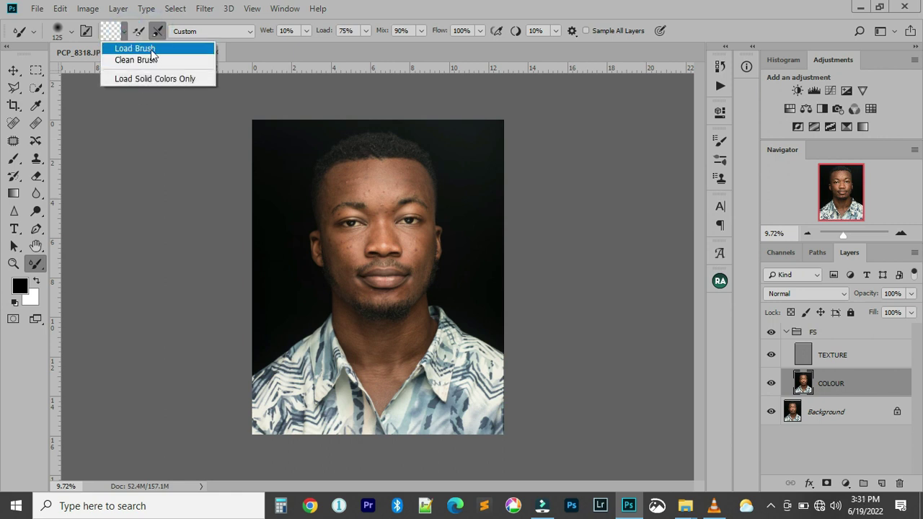
left_click(149, 60)
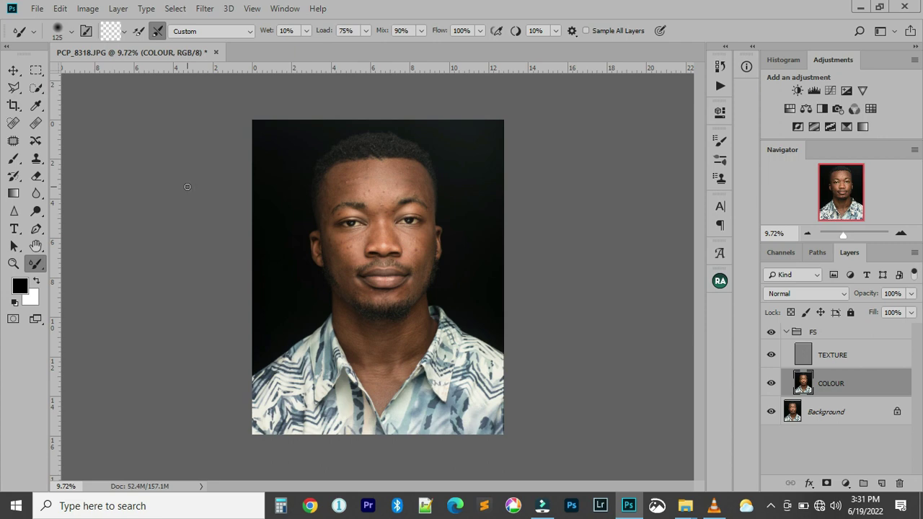
left_click(70, 37)
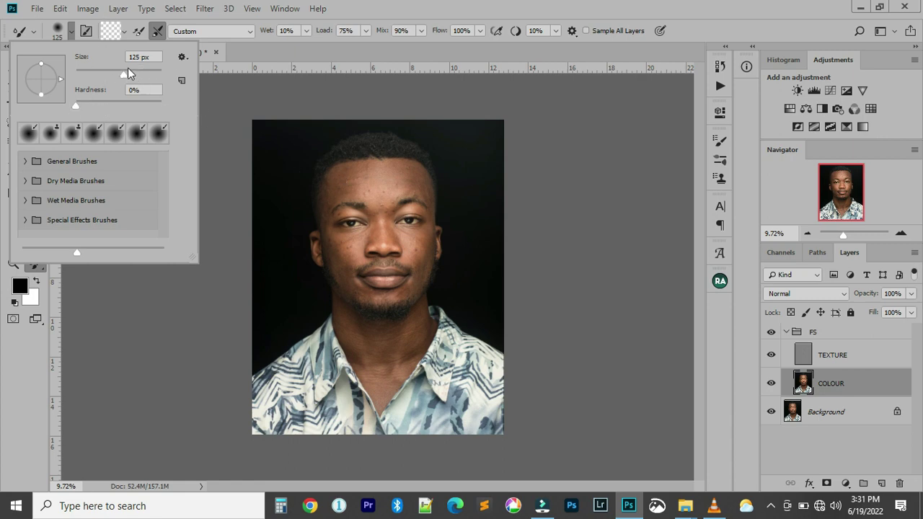
left_click(70, 34)
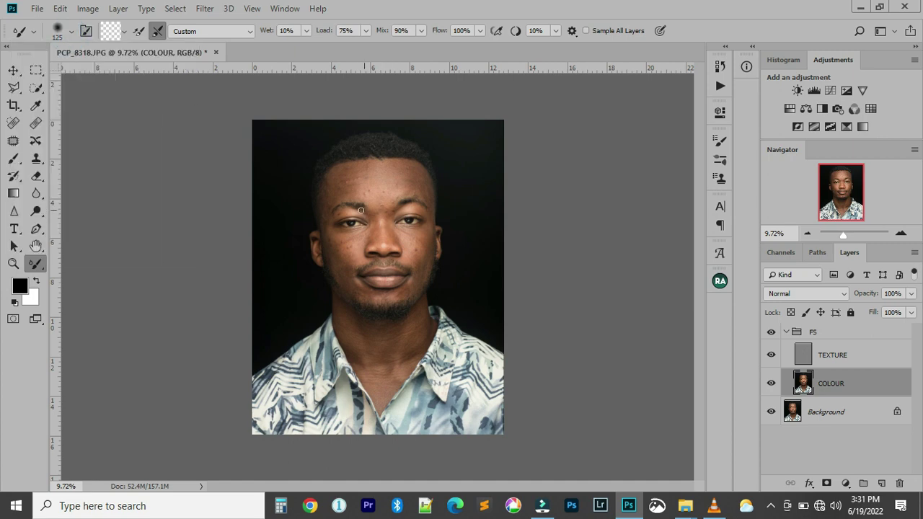
Add a Black & White adjustment layer above the TEXTURE layer and set its Reds to -12
left_click(859, 355)
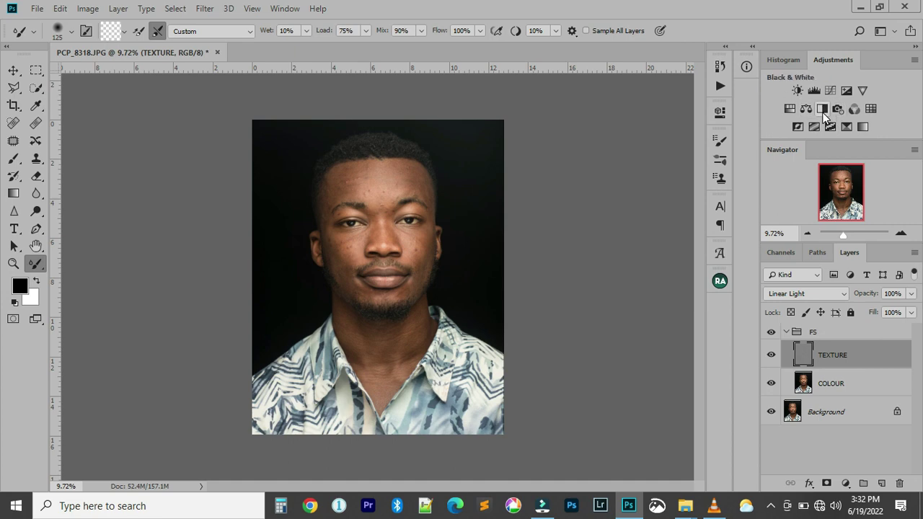
left_click(846, 485)
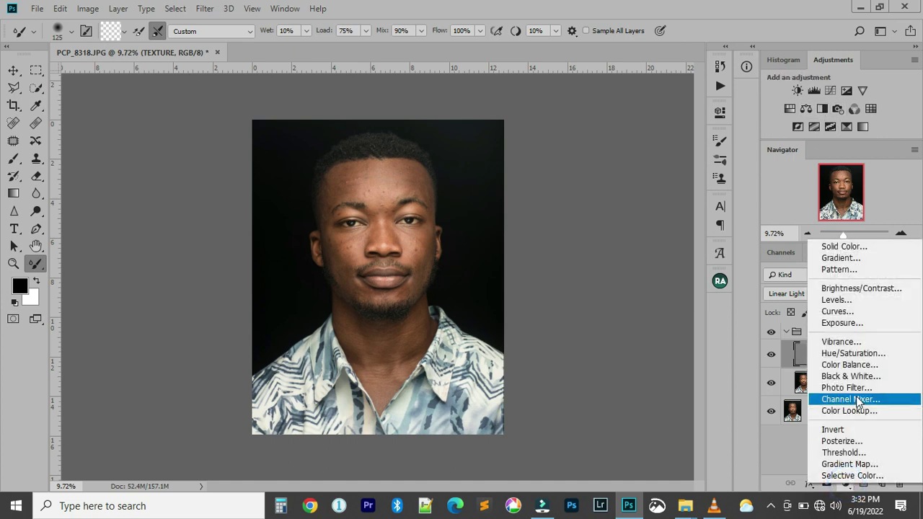
left_click(861, 377)
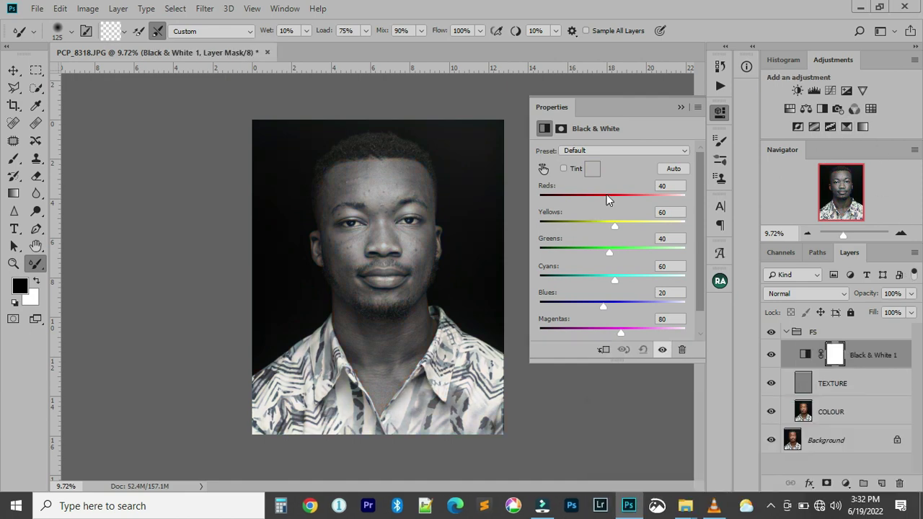
left_click_drag(609, 199, 587, 203)
left_click_drag(586, 199, 594, 200)
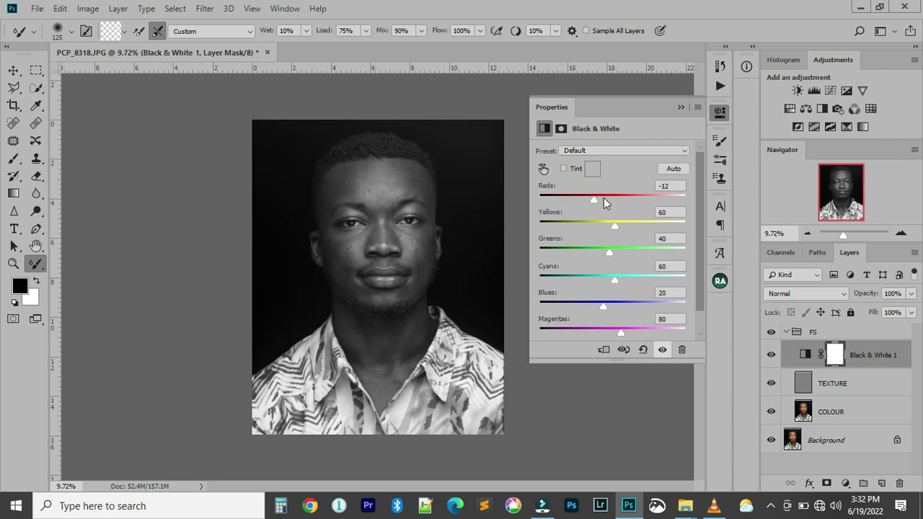
left_click(682, 107)
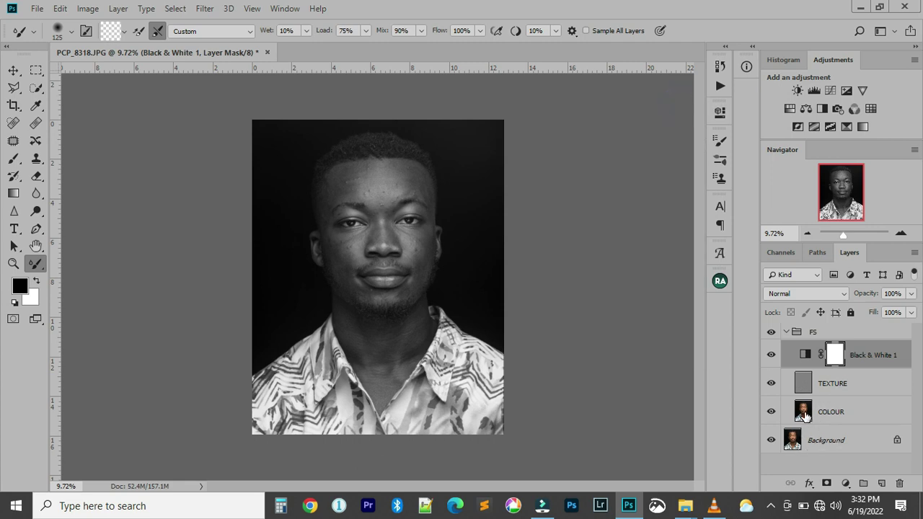
On the COLOUR layer, smooth the left part of the forehead with a 300 px Mixer Brush and check it in colour
left_click(804, 413)
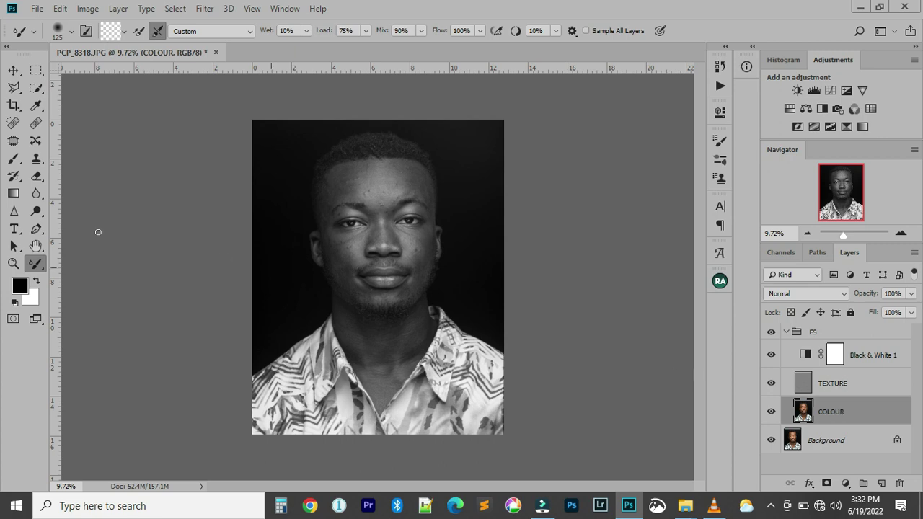
scroll(336, 190, "up", 6)
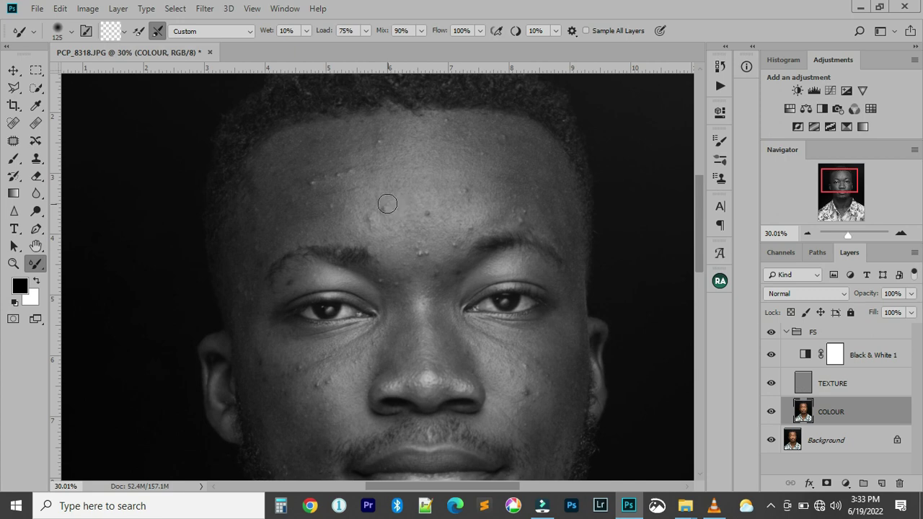
key("bracketright")
key("bracketright")
key("bracketright")
key("bracketright")
left_click(274, 182)
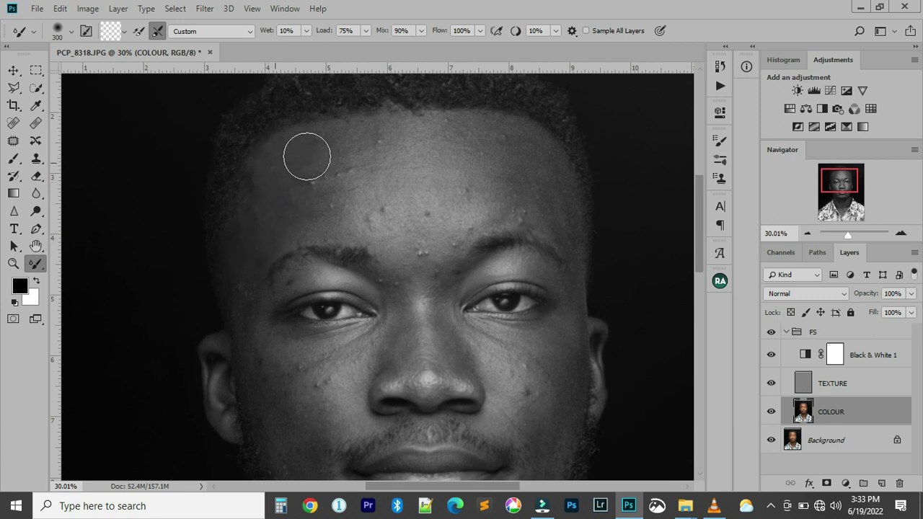
mouse_move(308, 153)
left_mouse_down()
mouse_move(356, 143)
mouse_move(309, 196)
mouse_move(325, 201)
mouse_move(361, 184)
left_mouse_up()
left_click(360, 185)
left_click(771, 356)
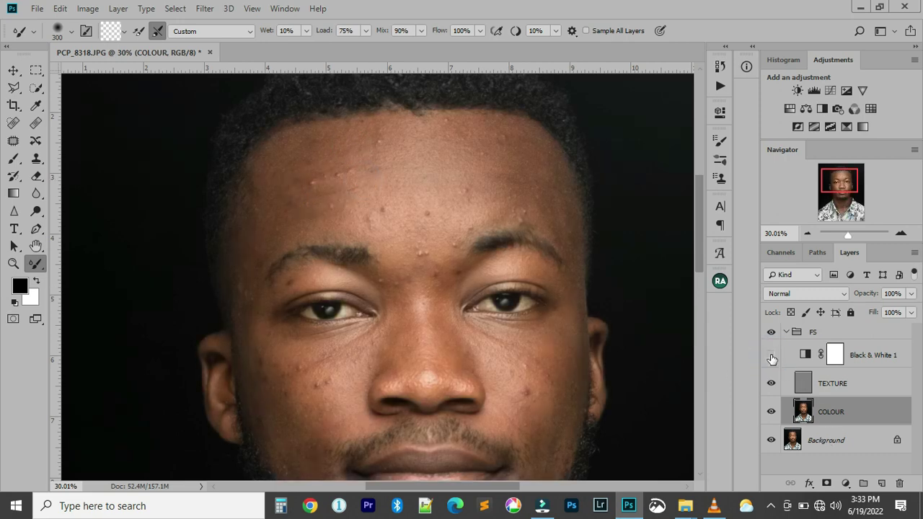
left_click(771, 356)
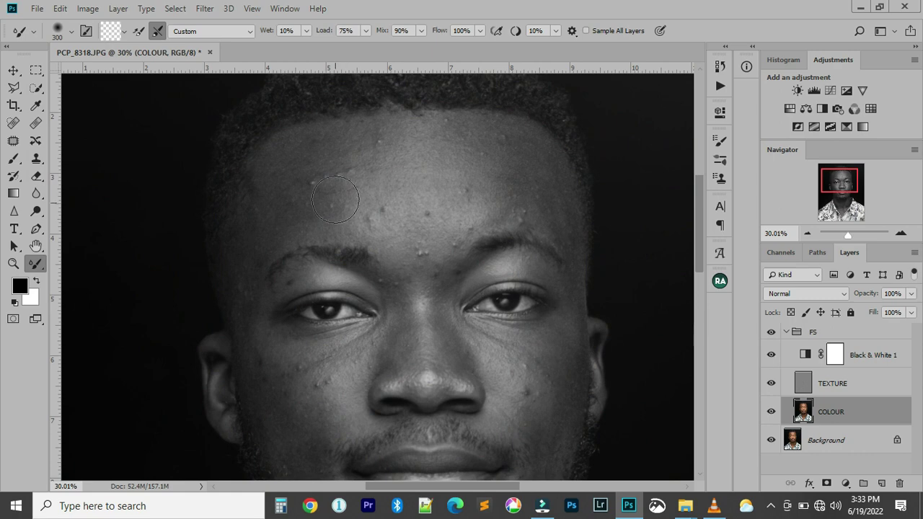
Blend the tones from the left of the forehead to its centre and up to the hairline with the 300 px Mixer Brush
left_click(323, 183)
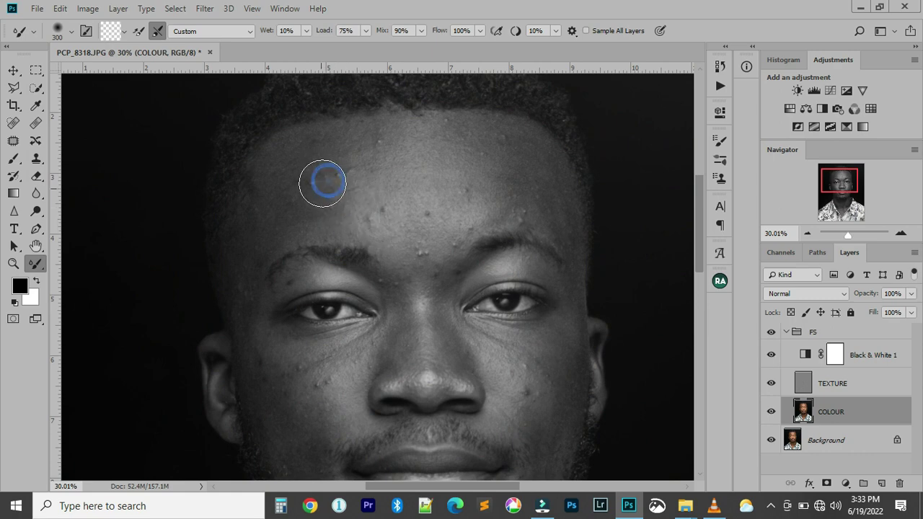
left_click_drag(323, 183, 362, 152)
left_click(391, 140)
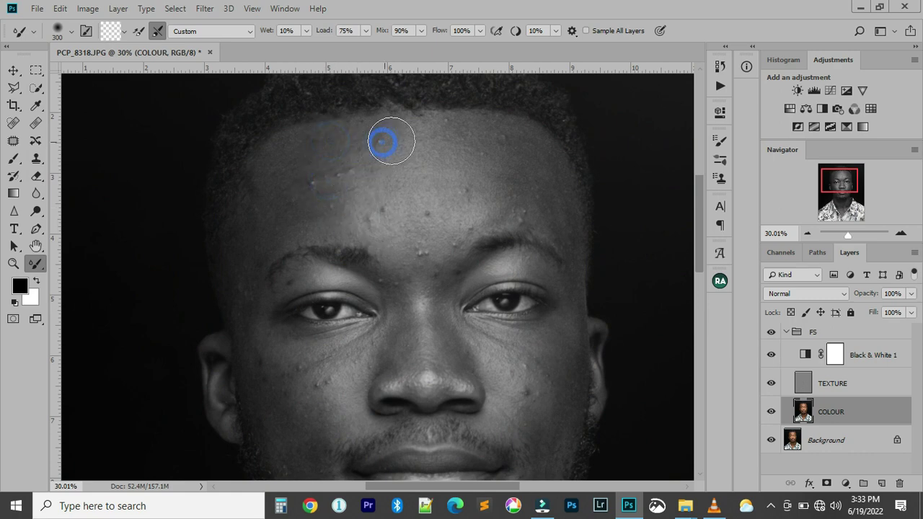
left_click(371, 181)
left_click(379, 221)
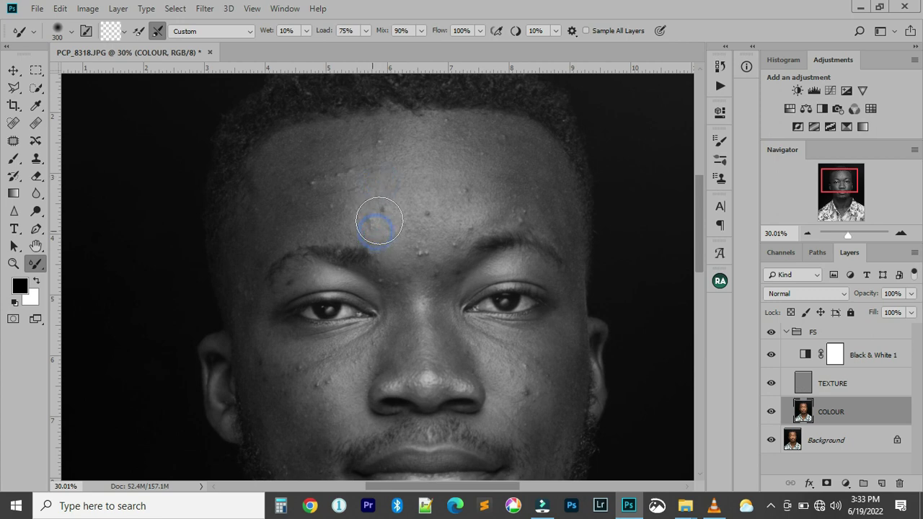
left_click_drag(413, 173, 424, 150)
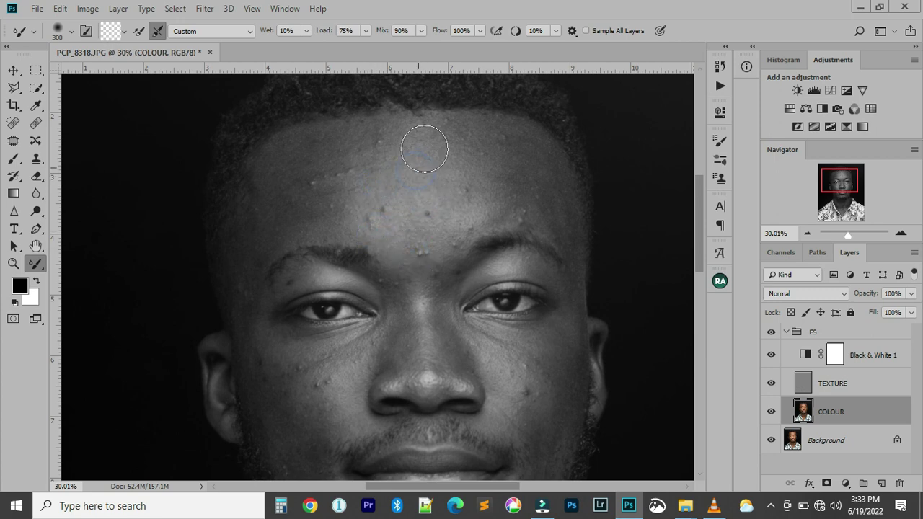
left_click(422, 142)
left_click(373, 144)
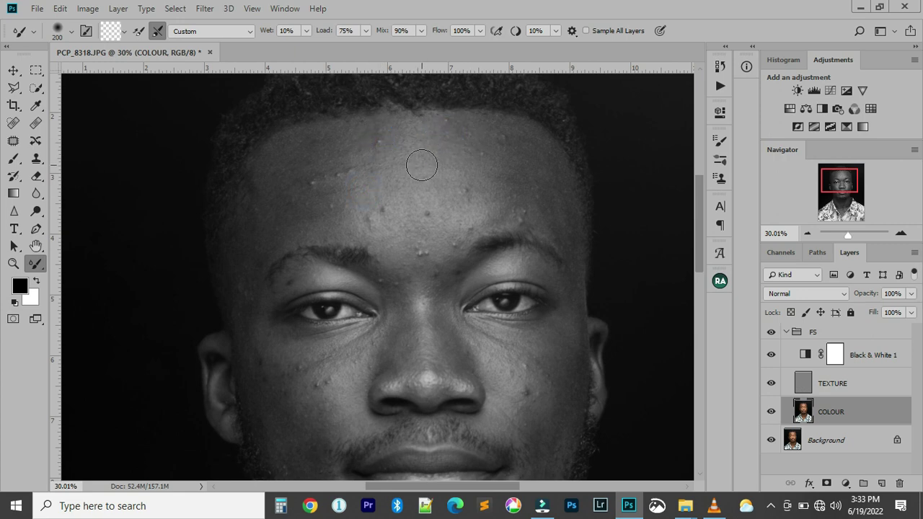
Smooth the centre of the forehead at 200 px, then blend across its right side with the brush enlarged to 300 px
left_click_drag(422, 166, 441, 176)
key("bracketright")
key("bracketright")
mouse_move(474, 149)
left_mouse_down()
mouse_move(448, 128)
mouse_move(499, 164)
mouse_move(490, 134)
mouse_move(499, 150)
mouse_move(515, 136)
mouse_move(533, 154)
mouse_move(532, 181)
mouse_move(506, 170)
mouse_move(504, 151)
mouse_move(469, 161)
mouse_move(471, 180)
mouse_move(445, 207)
mouse_move(458, 202)
mouse_move(488, 217)
mouse_move(523, 197)
mouse_move(541, 210)
left_mouse_up()
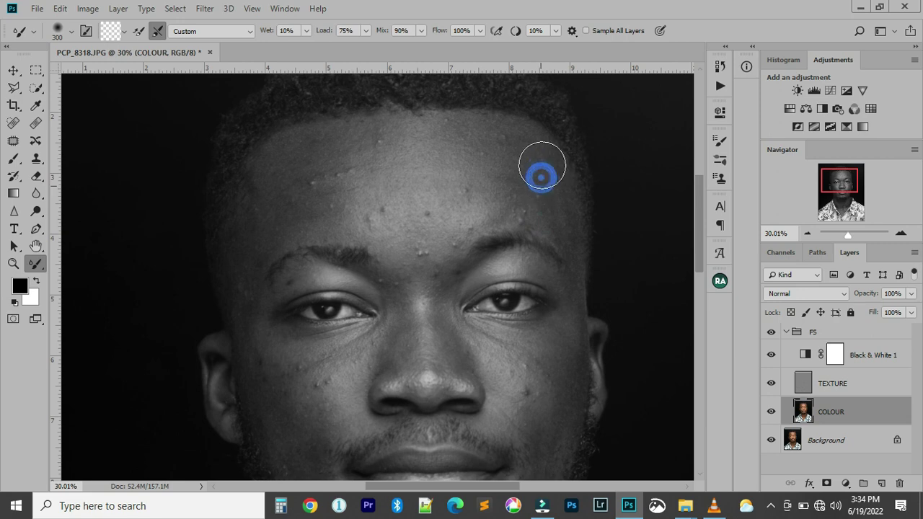
mouse_move(543, 158)
left_mouse_down()
mouse_move(447, 151)
mouse_move(442, 137)
mouse_move(404, 149)
mouse_move(382, 139)
mouse_move(362, 187)
mouse_move(367, 179)
mouse_move(342, 180)
mouse_move(343, 150)
mouse_move(338, 162)
mouse_move(315, 155)
mouse_move(319, 165)
mouse_move(341, 134)
mouse_move(263, 149)
mouse_move(258, 188)
mouse_move(305, 152)
mouse_move(267, 158)
mouse_move(281, 189)
mouse_move(266, 244)
mouse_move(313, 191)
mouse_move(314, 176)
mouse_move(300, 175)
mouse_move(334, 179)
left_mouse_up()
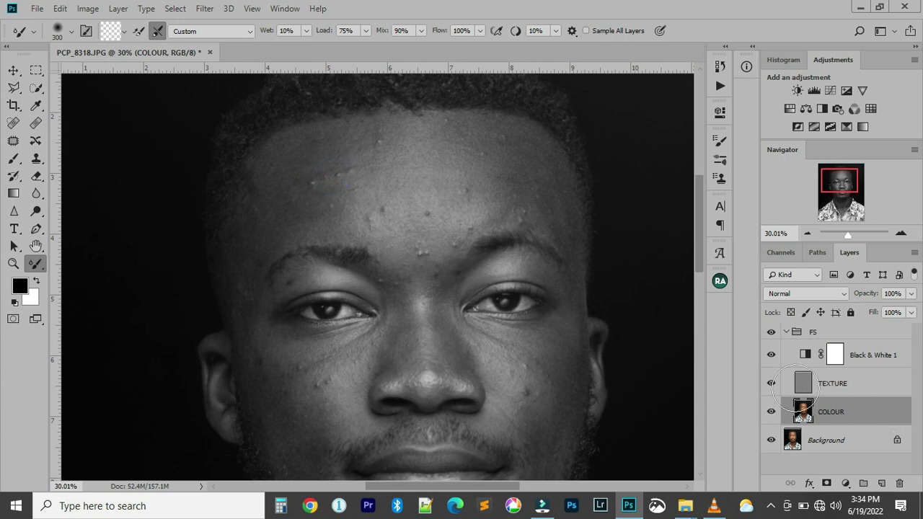
Hide the Black & White layer, toggle the FS group to compare before and after, and show the Black & White layer again
left_click(772, 355)
left_click(771, 334)
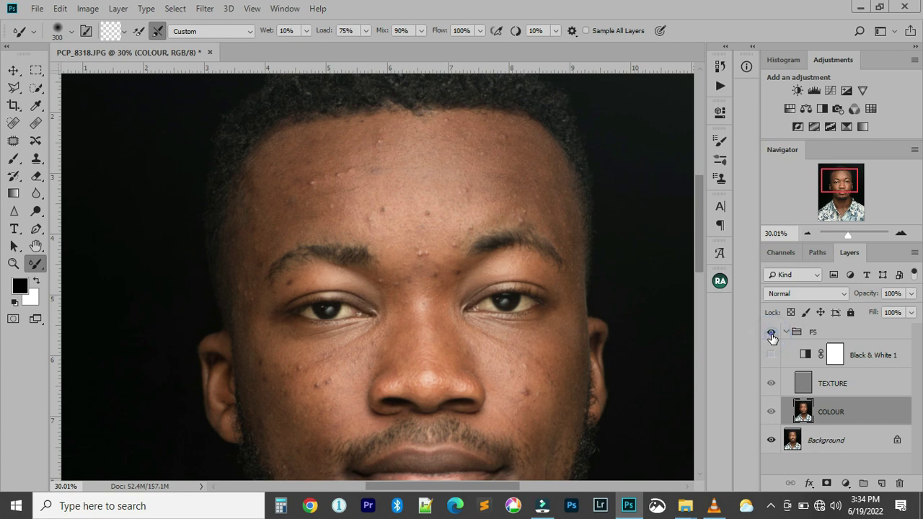
left_click(772, 336)
left_click(772, 337)
left_click(772, 337)
left_click(771, 337)
left_click(771, 354)
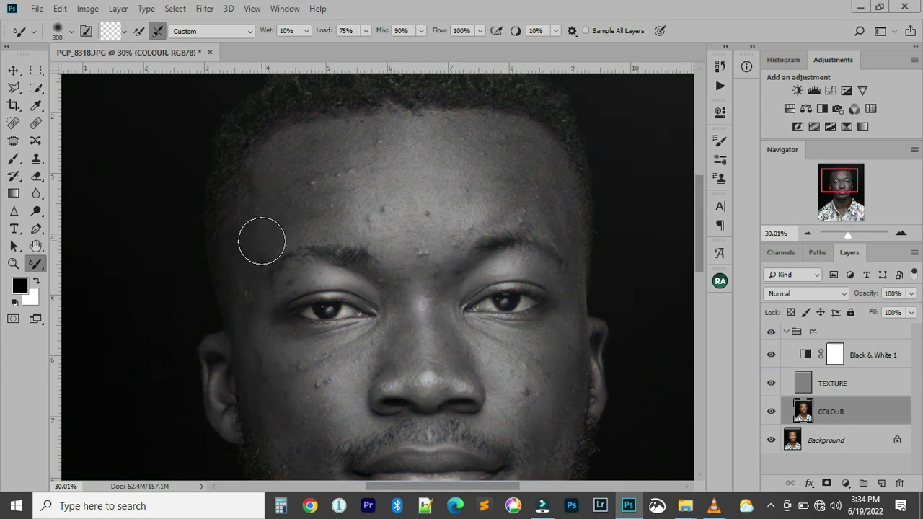
Smooth the left temple and the whole forehead, reducing the Mixer Brush to 250 px, and compare the result with the original
left_click_drag(258, 244, 270, 239)
mouse_move(276, 209)
left_mouse_down()
mouse_move(293, 158)
mouse_move(307, 156)
mouse_move(302, 163)
mouse_move(318, 172)
mouse_move(350, 143)
mouse_move(343, 170)
mouse_move(296, 197)
mouse_move(313, 218)
mouse_move(344, 181)
left_mouse_up()
key("bracketleft")
mouse_move(385, 140)
left_mouse_down()
mouse_move(375, 137)
mouse_move(440, 132)
left_mouse_up()
mouse_move(379, 180)
left_mouse_down()
mouse_move(346, 181)
mouse_move(342, 217)
mouse_move(351, 226)
mouse_move(377, 215)
mouse_move(413, 261)
mouse_move(413, 223)
mouse_move(511, 154)
left_mouse_up()
mouse_move(282, 163)
left_mouse_down()
mouse_move(299, 196)
mouse_move(341, 184)
mouse_move(369, 130)
mouse_move(393, 238)
mouse_move(429, 209)
mouse_move(513, 209)
mouse_move(538, 172)
left_mouse_up()
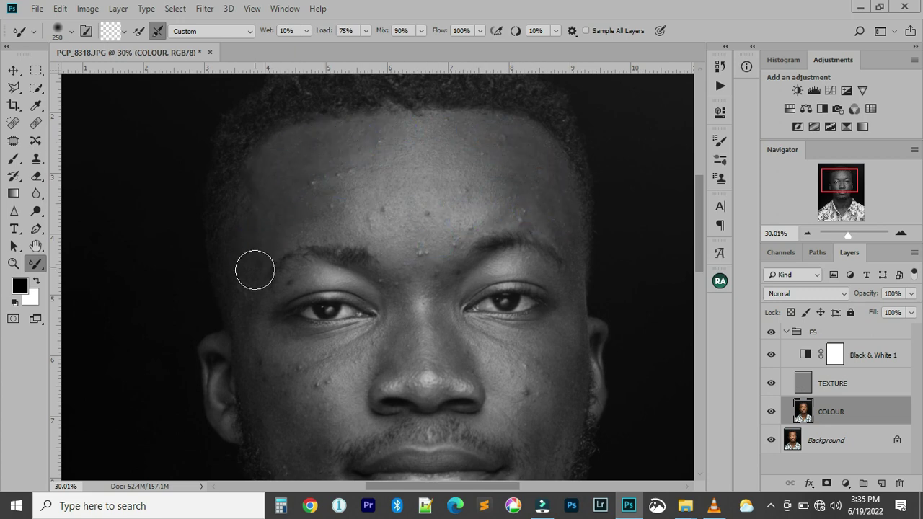
left_click_drag(350, 169, 341, 170)
left_click(771, 331)
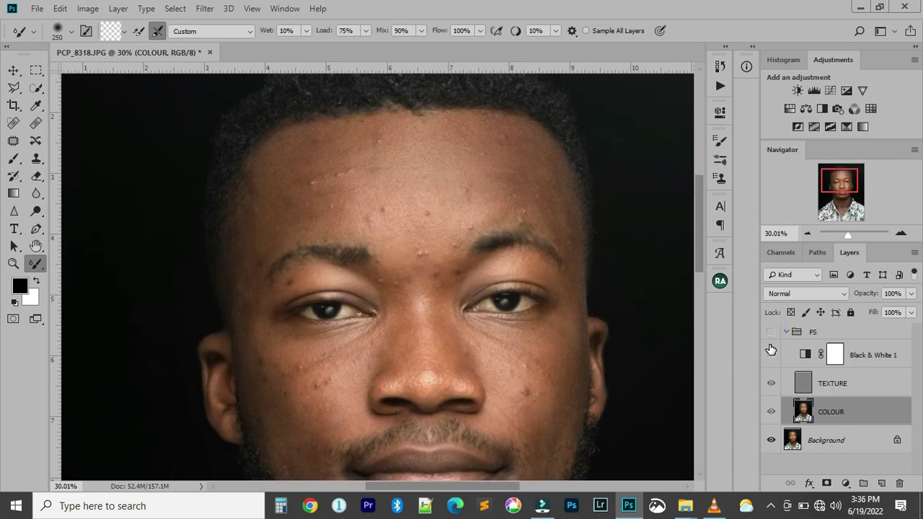
left_click(771, 331)
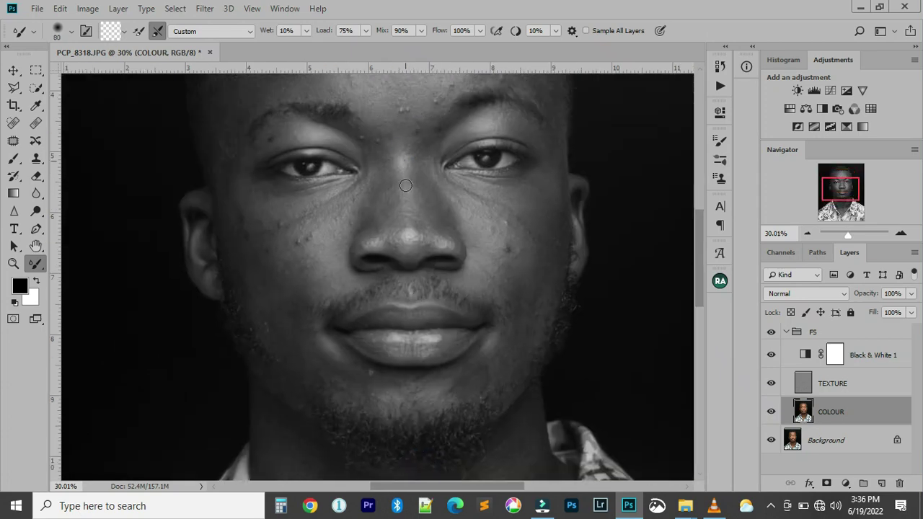
Smooth the nose bridge, the left eye area and the left cheek with a small Mixer Brush, enlarging it for wider areas
left_click(403, 151)
key("bracketright")
key("bracketright")
key("bracketright")
left_click(278, 141)
left_click(287, 228)
Continue blending the left temple and outer cheek on the COLOUR layer, resizing the Mixer Brush to suit each area
key("bracketleft")
key("bracketleft")
key("bracketleft")
key("bracketleft")
key("bracketleft")
key("bracketleft")
key("bracketleft")
key("bracketleft")
left_click(228, 149)
key("bracketright")
key("bracketright")
key("bracketright")
key("bracketright")
key("bracketright")
key("bracketright")
key("bracketright")
key("bracketright")
key("bracketright")
left_click(231, 208)
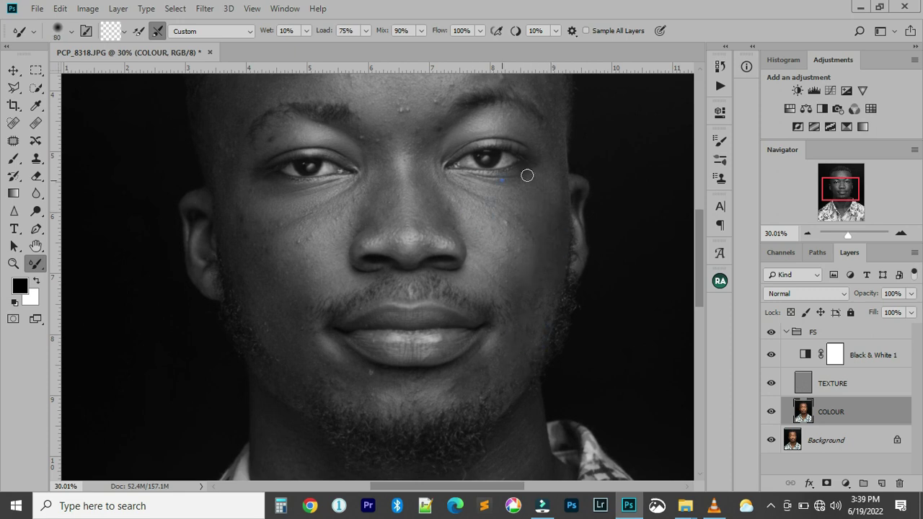
Smooth the neck with a 200 px Mixer Brush, then reduce it to 175 px for the skin inside the open collar
key("bracketright")
key("bracketright")
key("bracketright")
key("bracketright")
key("bracketright")
key("bracketright")
scroll(519, 216, "down", 5)
left_click(432, 285)
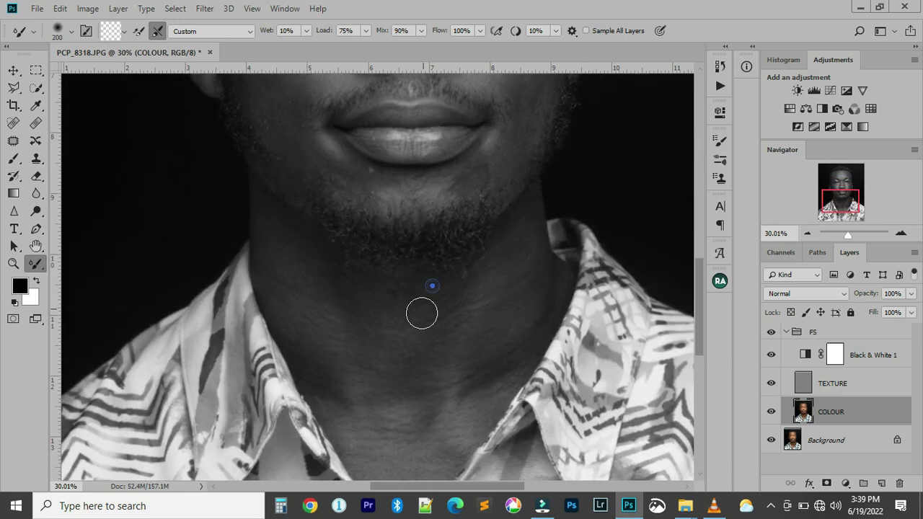
key("bracketleft")
scroll(476, 415, "down", 3)
left_click(432, 328)
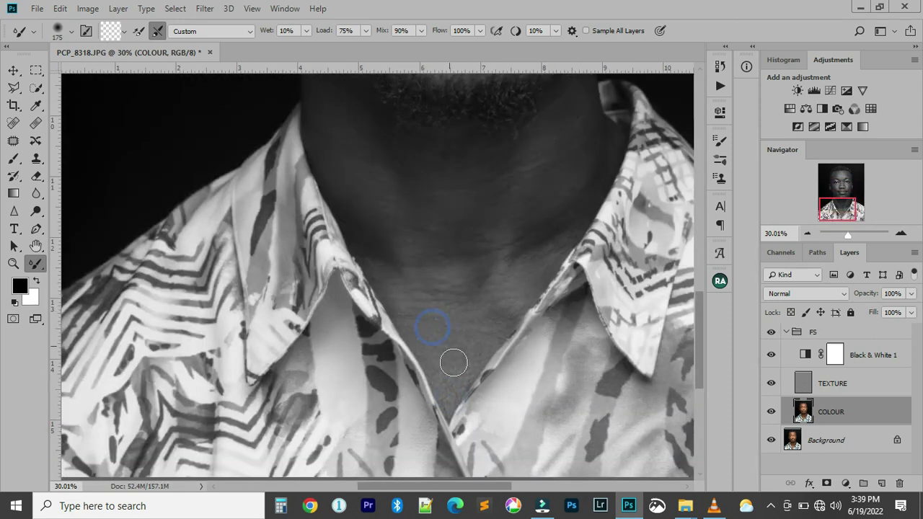
left_click(431, 215)
Smooth the lower face, cheeks and nose area, reducing the Mixer Brush to 125 px and then 90 px
scroll(334, 175, "up", 3)
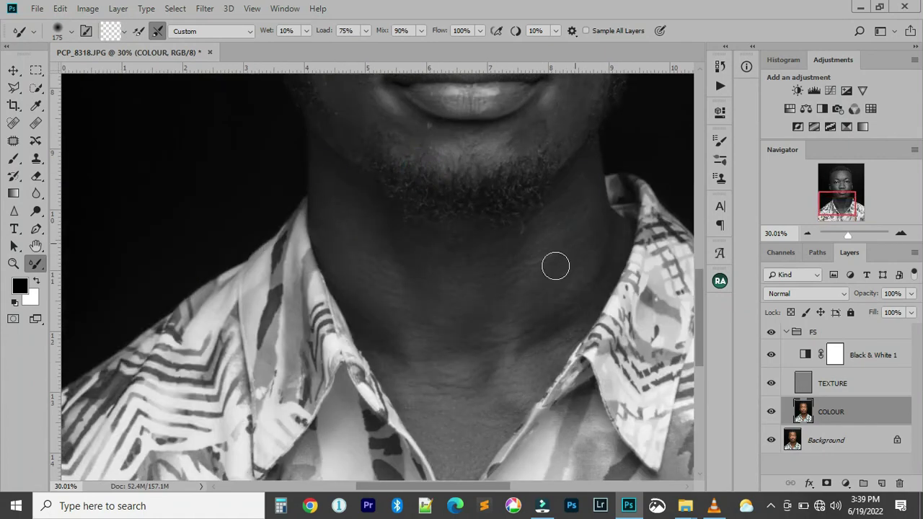
scroll(517, 341, "up", 3)
left_click(486, 140)
left_click(511, 280)
key("bracketleft")
key("bracketleft")
scroll(440, 292, "up", 2)
scroll(441, 292, "left", 2)
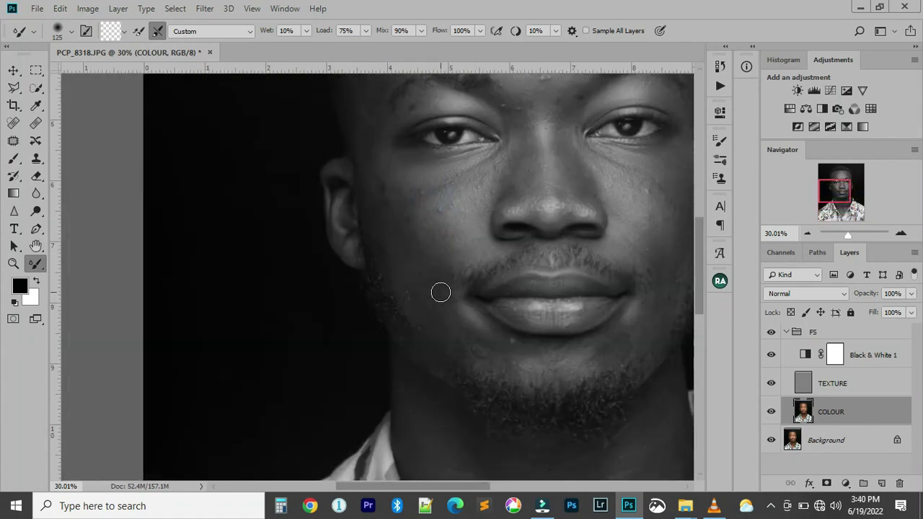
scroll(475, 253, "up", 2)
scroll(476, 254, "right", 2)
key("bracketleft")
key("bracketleft")
key("bracketleft")
key("bracketleft")
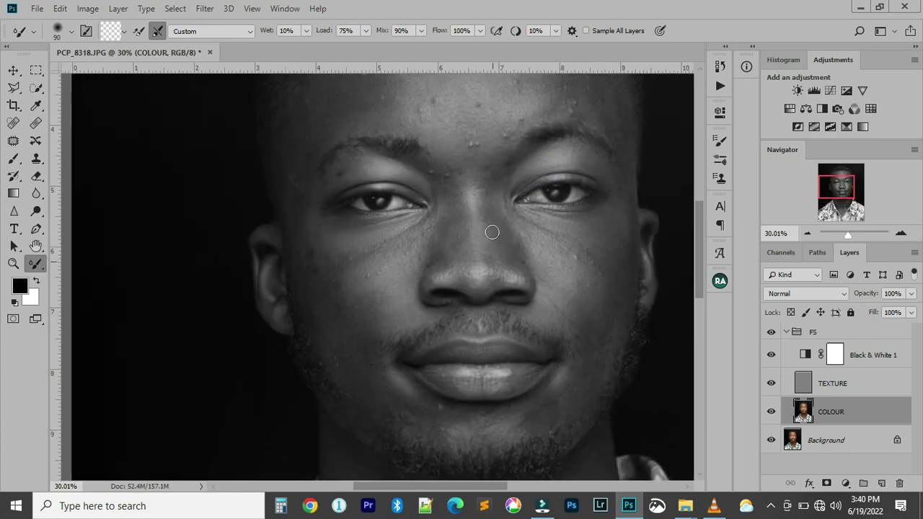
left_click(450, 184)
Enlarge the Mixer Brush to 250 px and blend the forehead again
scroll(478, 200, "up", 3)
key("bracketright")
key("bracketright")
key("bracketright")
key("bracketright")
key("bracketright")
key("bracketright")
key("bracketright")
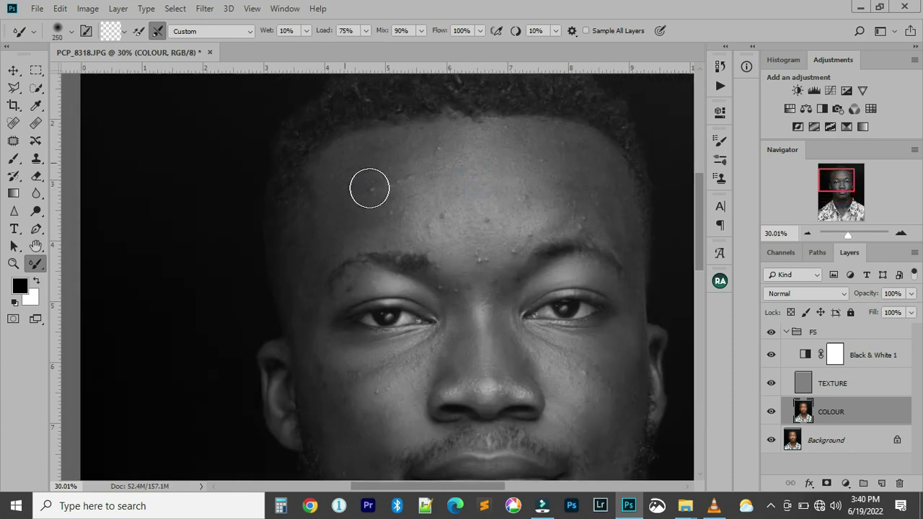
Toggle the FS group's visibility to compare the retouched portrait with the original
scroll(541, 217, "down", 3)
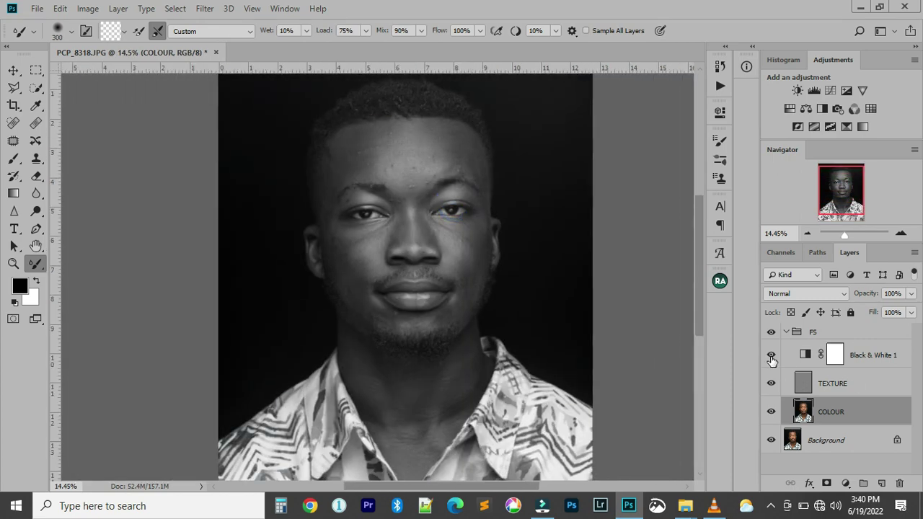
left_click(771, 332)
scroll(416, 250, "up", 3)
left_click(771, 332)
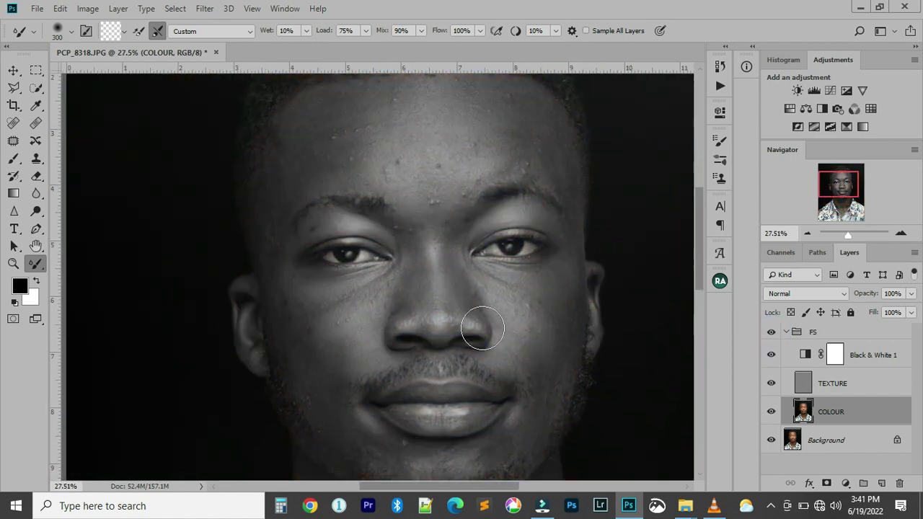
Refine the forehead and left temple tones with the Mixer Brush, using sizes between 150 and 250 px
scroll(474, 324, "up", 3)
scroll(305, 138, "up", 3)
scroll(377, 127, "right", 1)
key("bracketleft")
key("bracketleft")
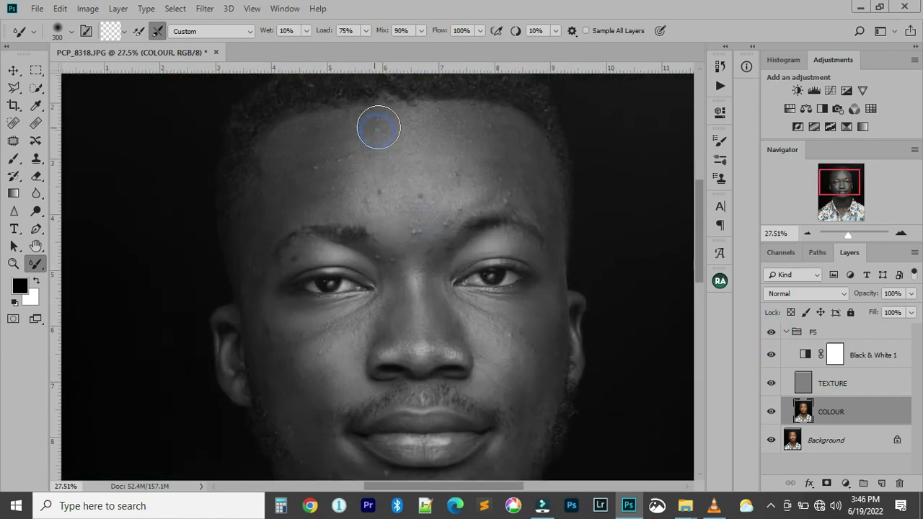
key("bracketleft")
key("bracketleft")
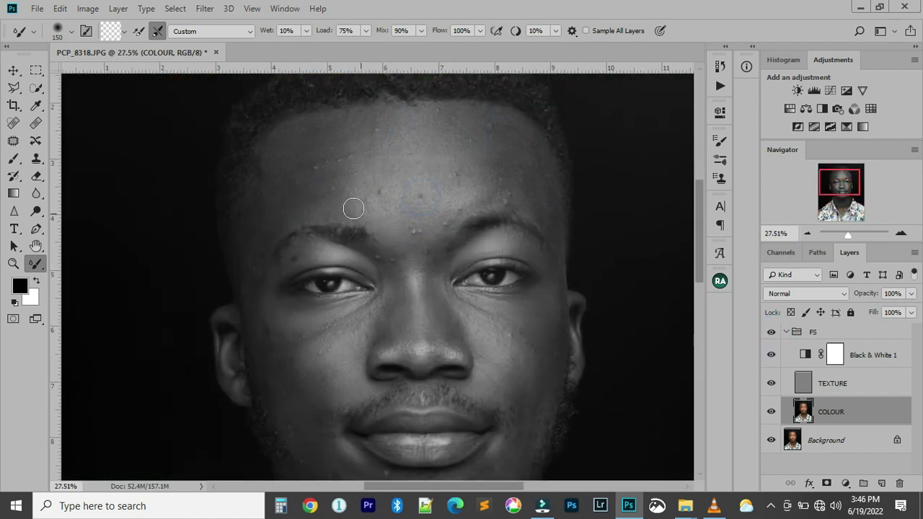
key("bracketright")
key("bracketright")
left_click(267, 200)
mouse_move(442, 118)
left_mouse_down()
mouse_move(497, 138)
mouse_move(535, 192)
left_mouse_up()
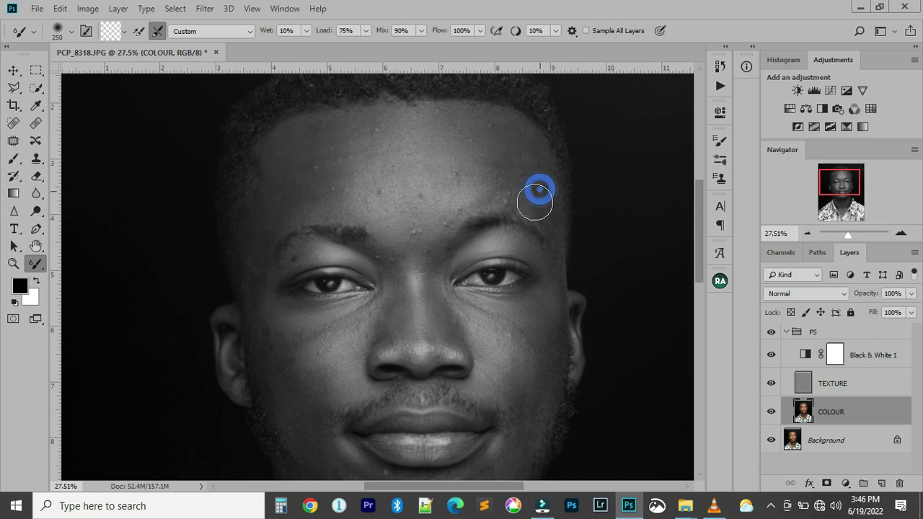
Enlarge the Mixer Brush to 300 px and blend the remaining uneven patches across the forehead and left temple
key("bracketright")
key("bracketright")
left_click(313, 160)
left_click(445, 180)
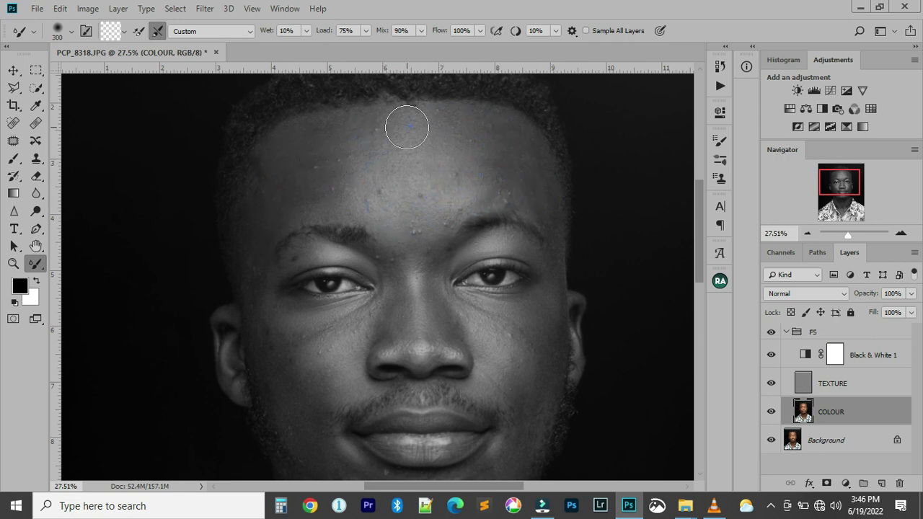
left_click(263, 222)
left_click(361, 132)
left_click(348, 177)
Smooth the skin around the eyes, cheeks and chin, setting the Mixer Brush to about 150 px
scroll(423, 222, "down", 2)
key("bracketleft")
key("bracketleft")
key("bracketleft")
key("bracketleft")
key("bracketleft")
key("bracketleft")
key("bracketleft")
key("bracketleft")
key("bracketright")
key("bracketright")
key("bracketright")
key("bracketright")
key("bracketright")
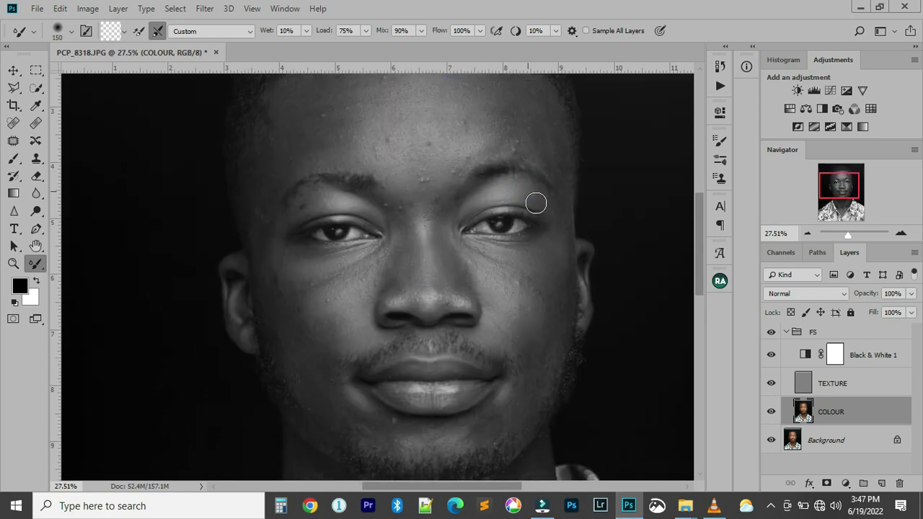
left_click(355, 299)
scroll(439, 313, "down", 2)
left_click(443, 322)
Smooth the neck and the chest skin inside the collar with a 175 px Mixer Brush and review the whole portrait
scroll(561, 305, "down", 2)
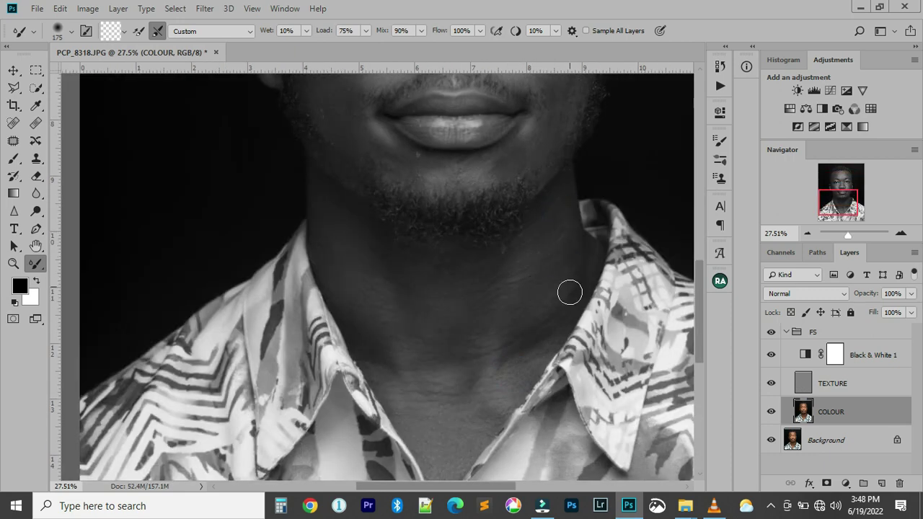
left_click(398, 399)
left_click(489, 435)
scroll(484, 341, "down", 3)
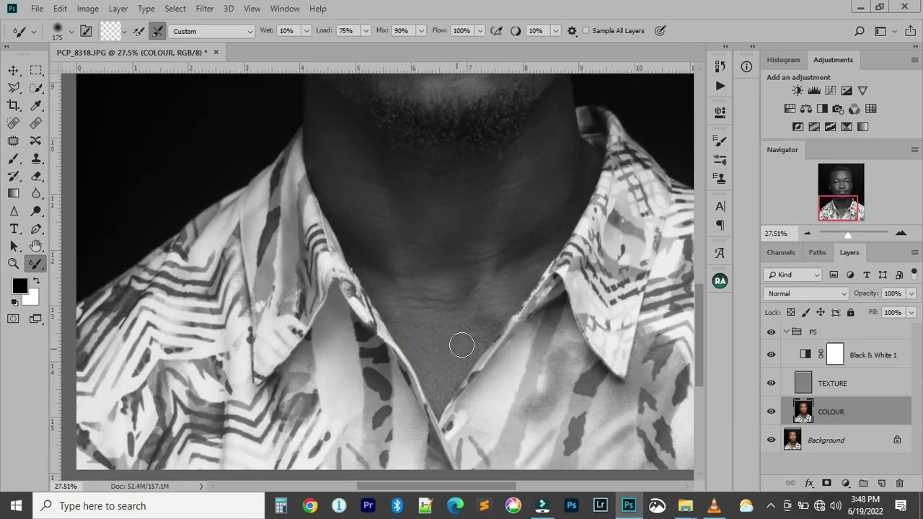
left_click(486, 311)
left_click(527, 258)
left_click(546, 208)
left_click_drag(546, 208, 515, 395)
scroll(515, 395, "up", 2)
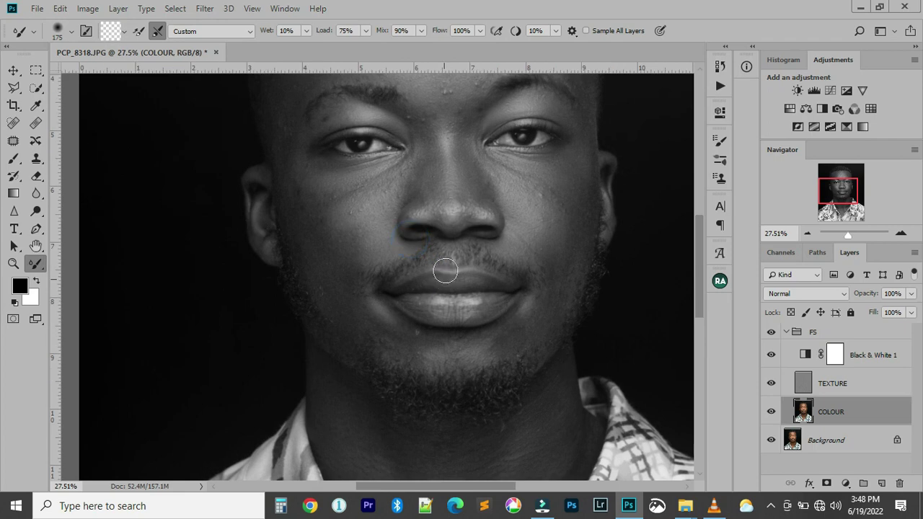
scroll(461, 238, "down", 4)
left_click_drag(472, 201, 452, 215)
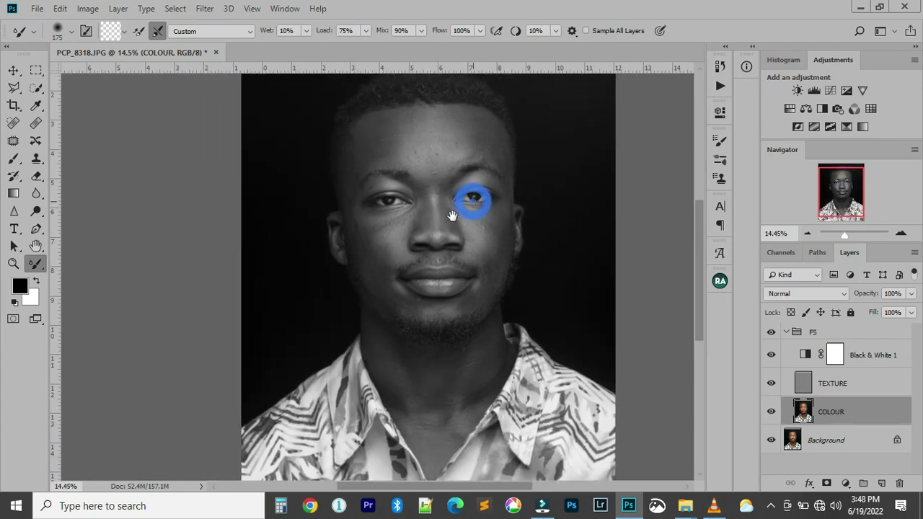
Hide the Black & White 1 adjustment and compare the portrait with and without the FS group's retouching
left_click(771, 355)
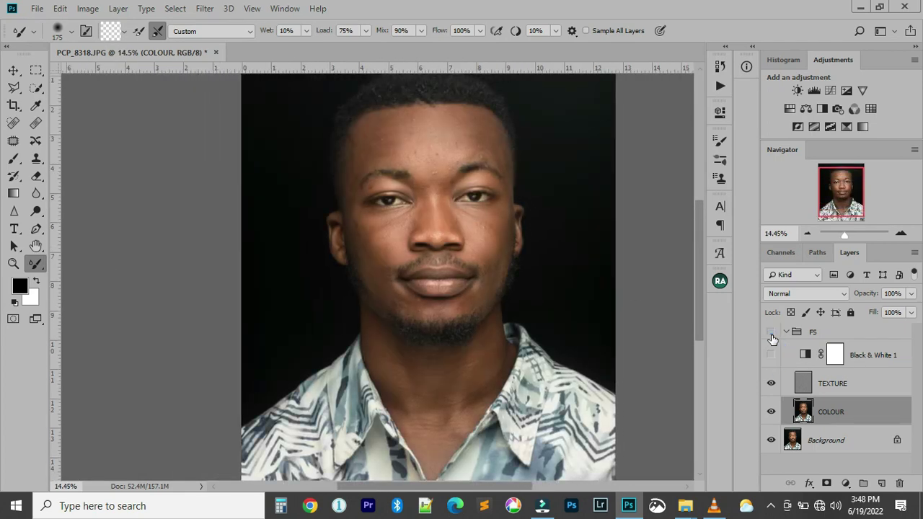
left_click(771, 332)
scroll(414, 182, "up", 2)
left_click_drag(455, 225, 446, 251)
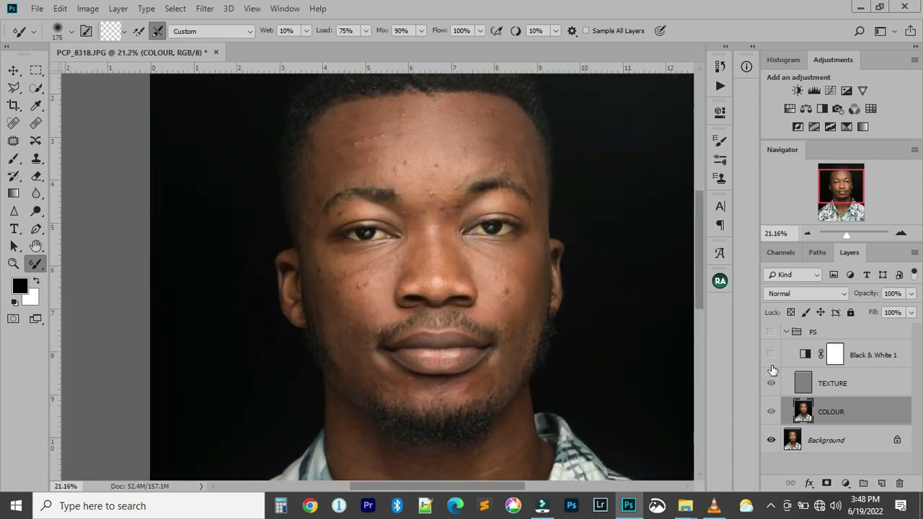
left_click(771, 333)
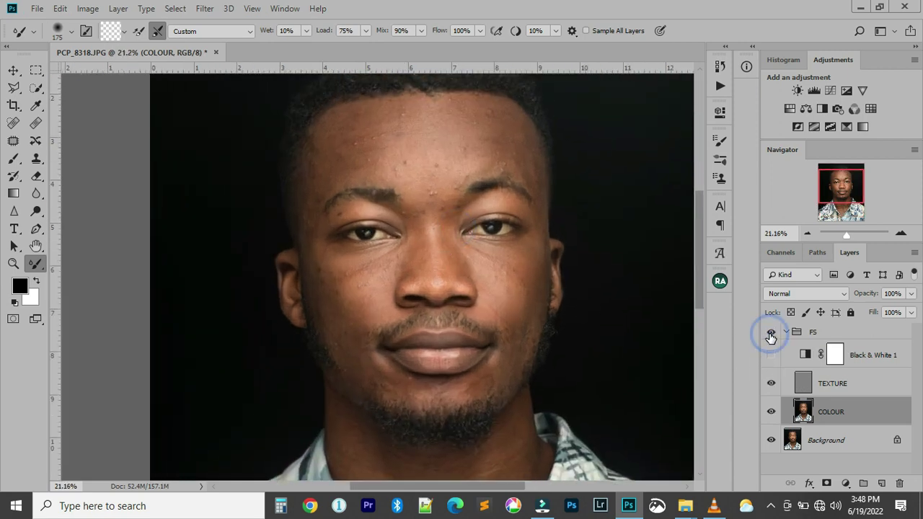
left_click(770, 334)
left_click(771, 333)
left_click(771, 334)
scroll(366, 246, "up", 1)
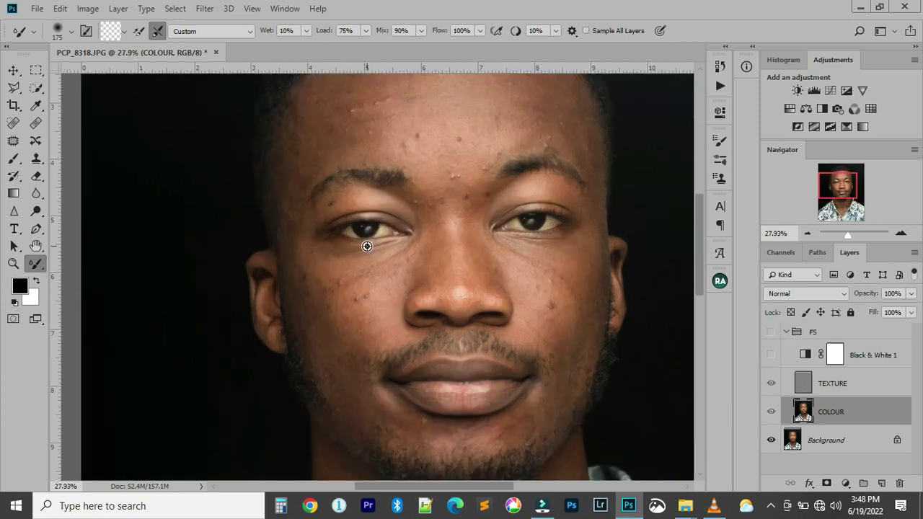
left_click(771, 332)
scroll(475, 322, "down", 2)
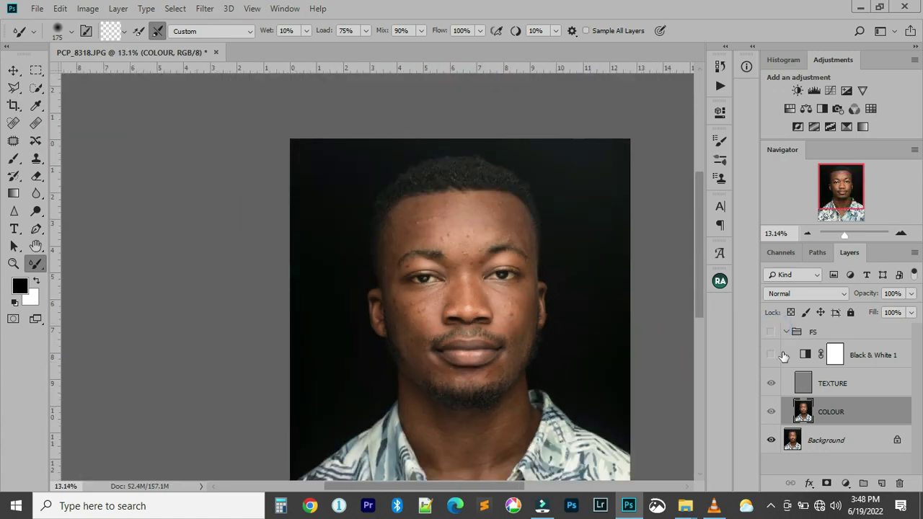
left_click(771, 333)
Inspect the retouched skin on the face, chin and neck up close and review the whole portrait in colour
scroll(487, 324, "up", 2)
scroll(487, 324, "up", 1)
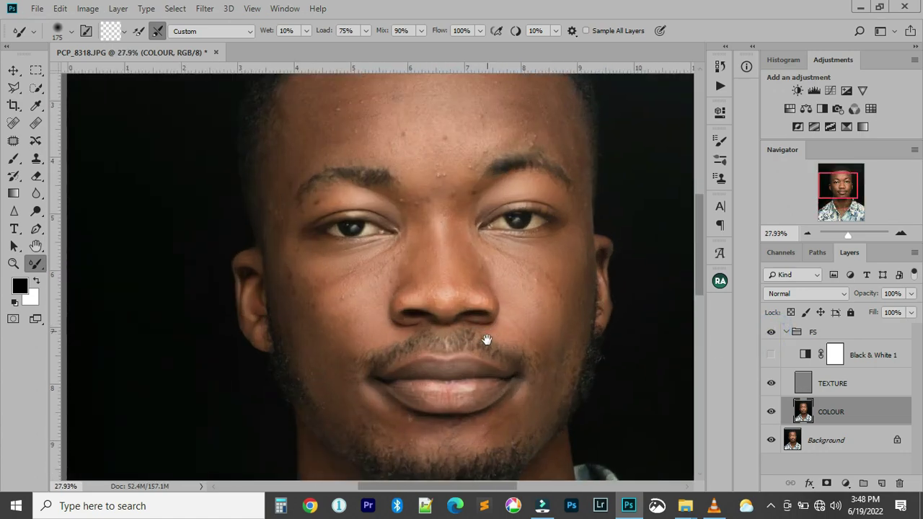
left_click_drag(488, 339, 491, 163)
left_click_drag(476, 284, 488, 305)
scroll(487, 306, "down", 4)
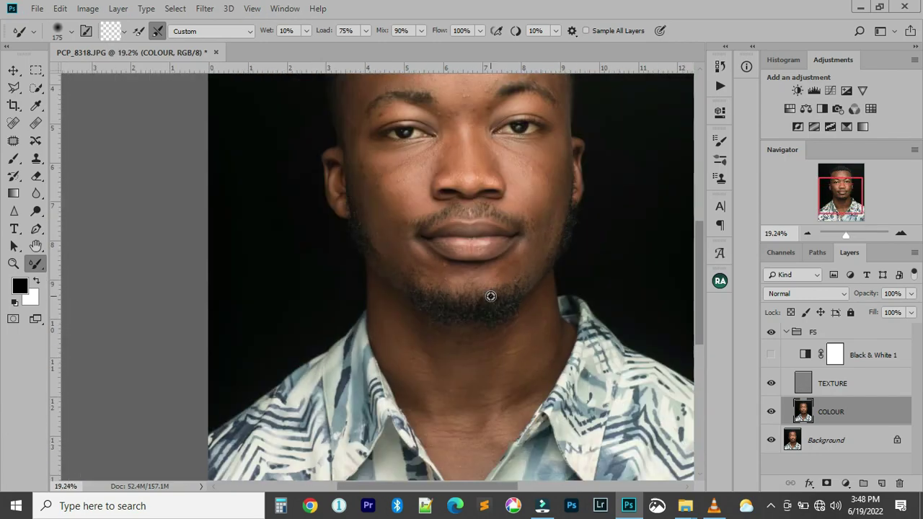
left_click_drag(491, 269, 474, 284)
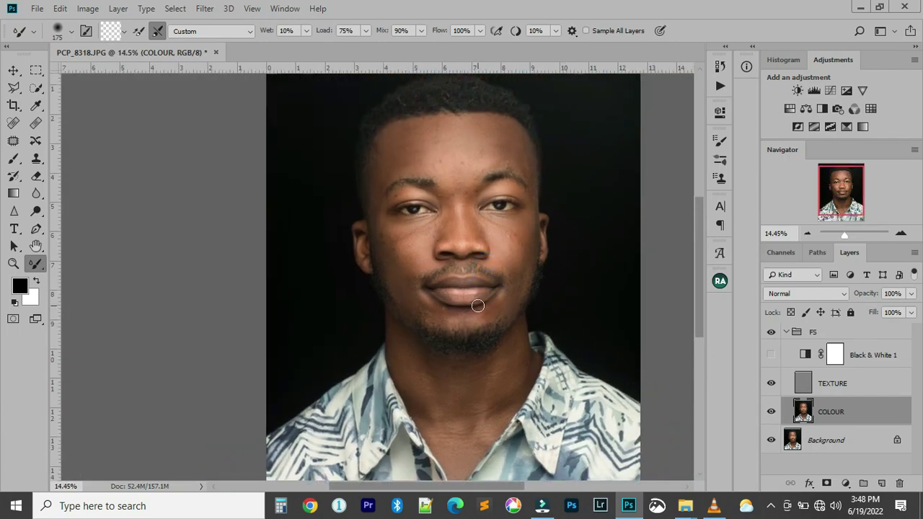
scroll(477, 305, "down", 2)
key("alt")
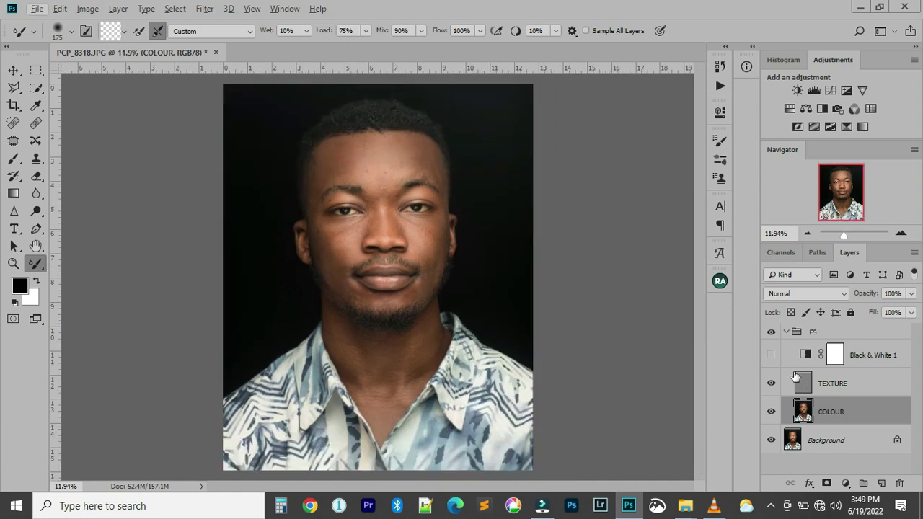
Show the Black & White 1 adjustment again and keep COLOUR as the active layer
left_click(771, 355)
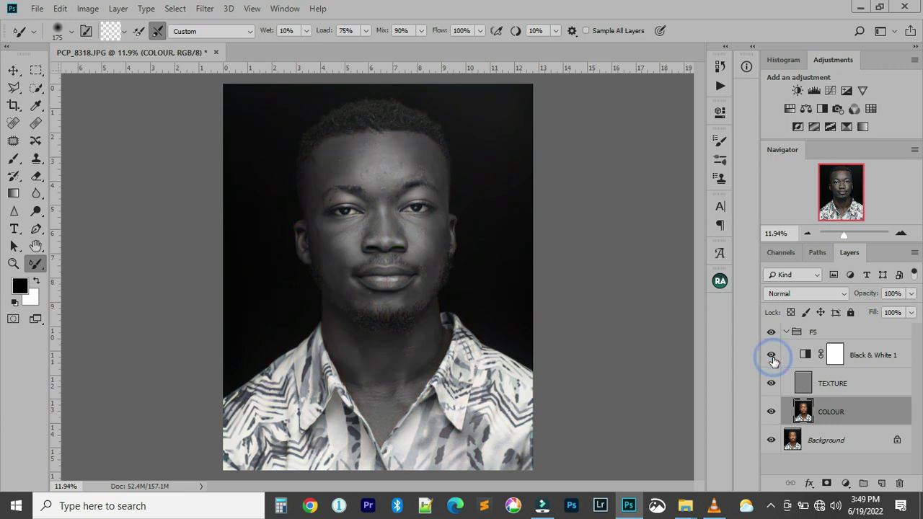
left_click(858, 356)
left_click(803, 417)
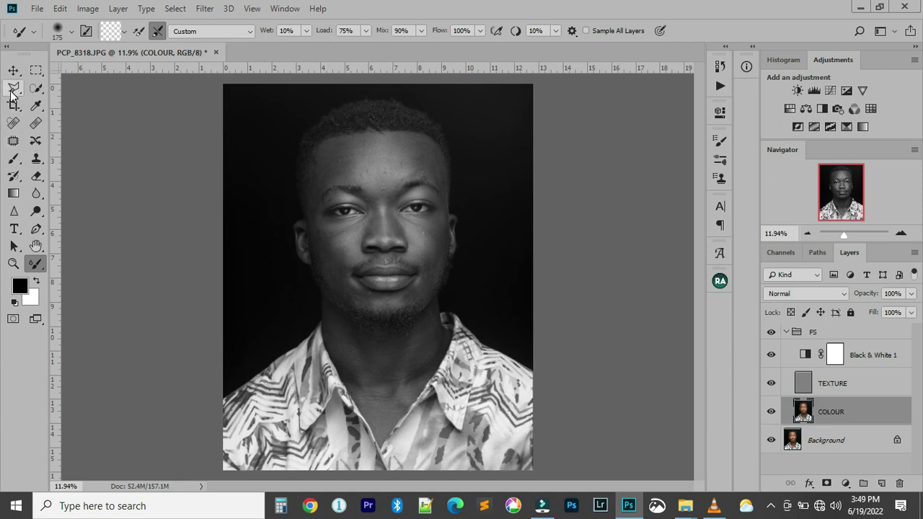
Outline the forehead skin from the hairline to the eyebrows with the Lasso Tool, using a 15 px feather
left_click_drag(14, 87, 45, 91)
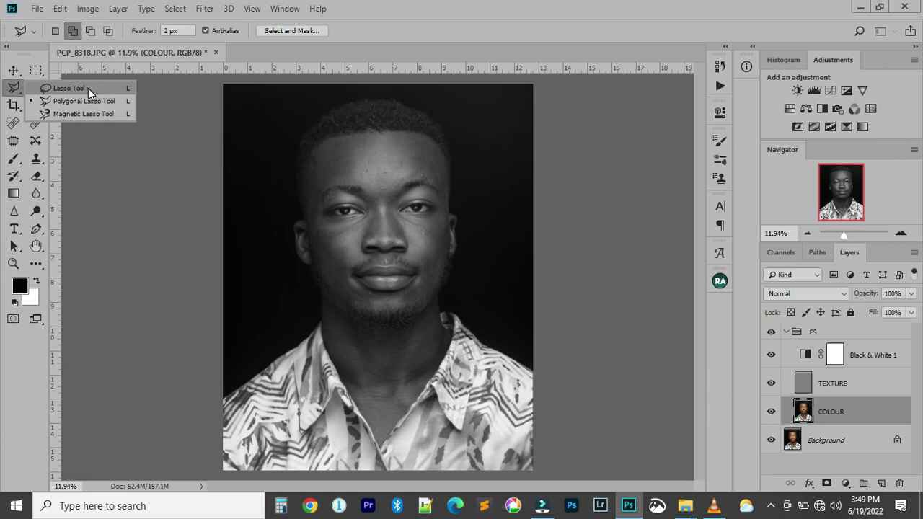
left_click_drag(89, 91, 89, 89)
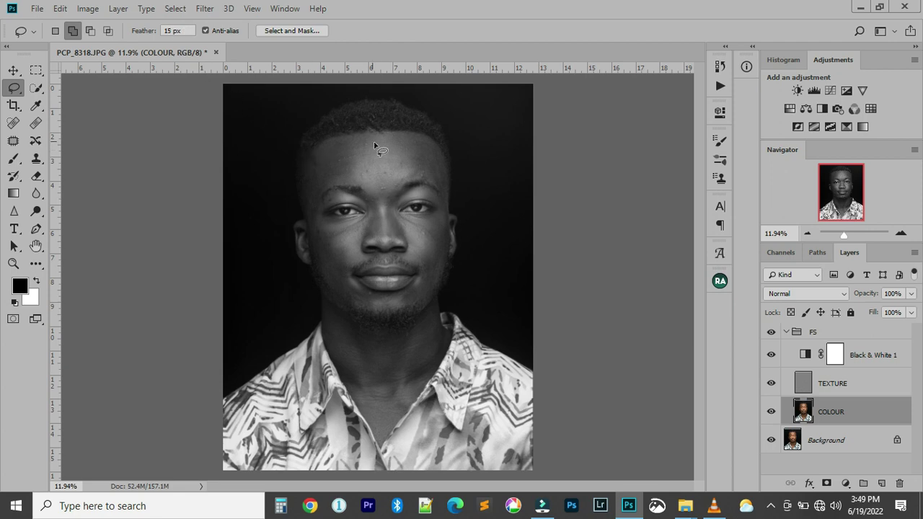
scroll(378, 142, "up", 3)
scroll(377, 143, "up", 2)
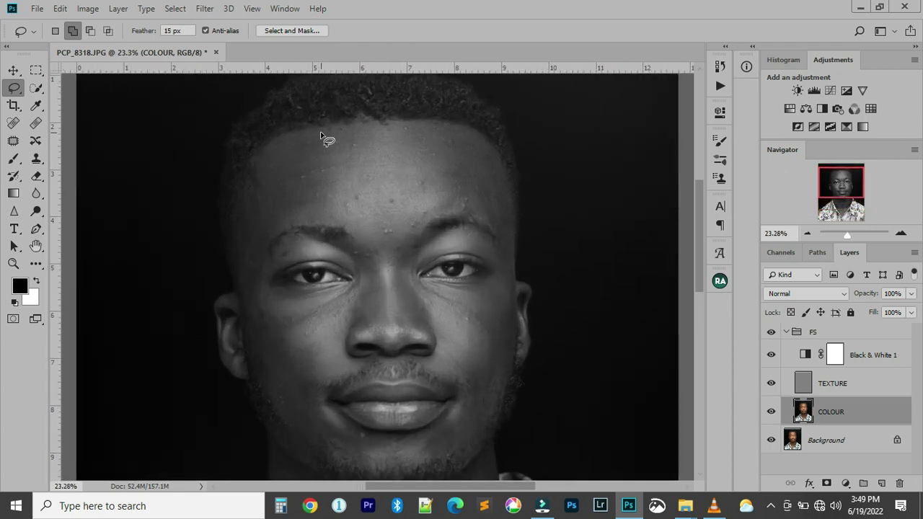
mouse_move(322, 131)
left_mouse_down()
mouse_move(261, 152)
mouse_move(236, 236)
mouse_move(238, 274)
mouse_move(283, 222)
mouse_move(377, 237)
mouse_move(447, 214)
mouse_move(491, 220)
mouse_move(503, 235)
mouse_move(506, 191)
mouse_move(476, 137)
mouse_move(438, 127)
mouse_move(318, 132)
left_mouse_up()
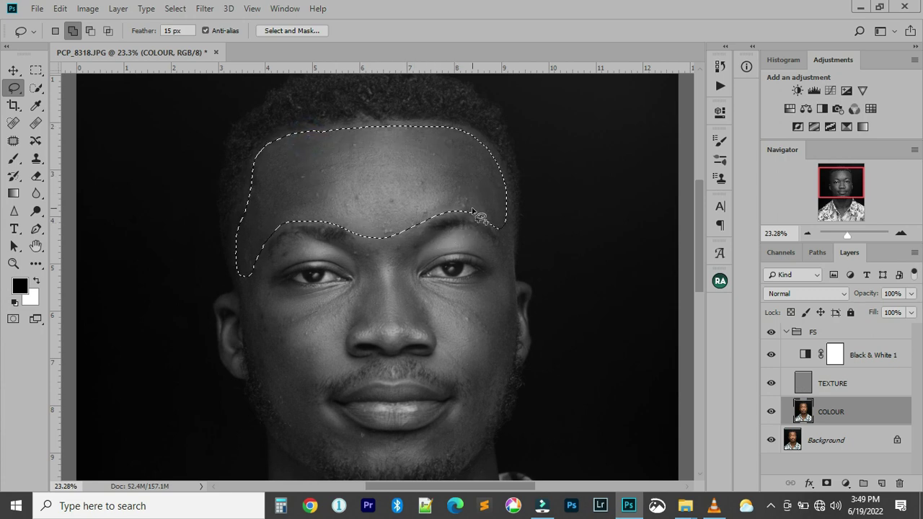
Start a Gaussian Blur on the selected forehead of the COLOUR layer with a radius of 8 px
left_click(204, 9)
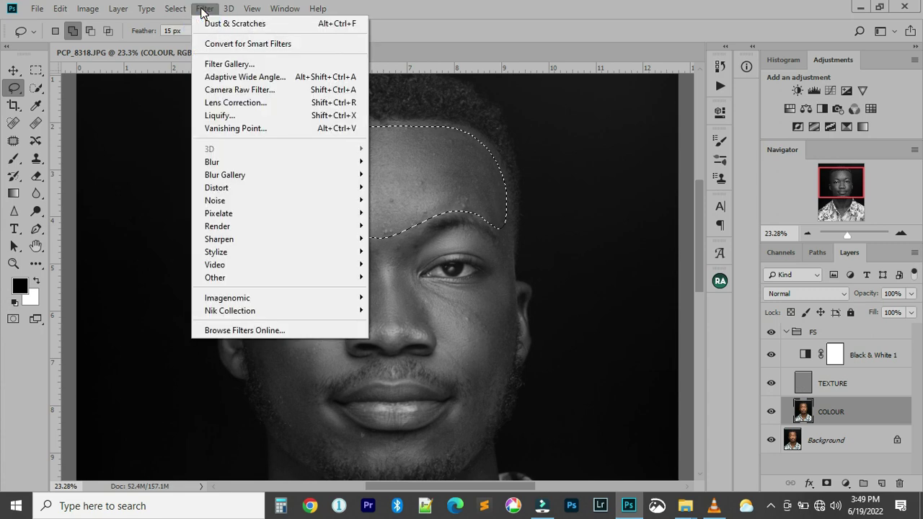
mouse_move(261, 165)
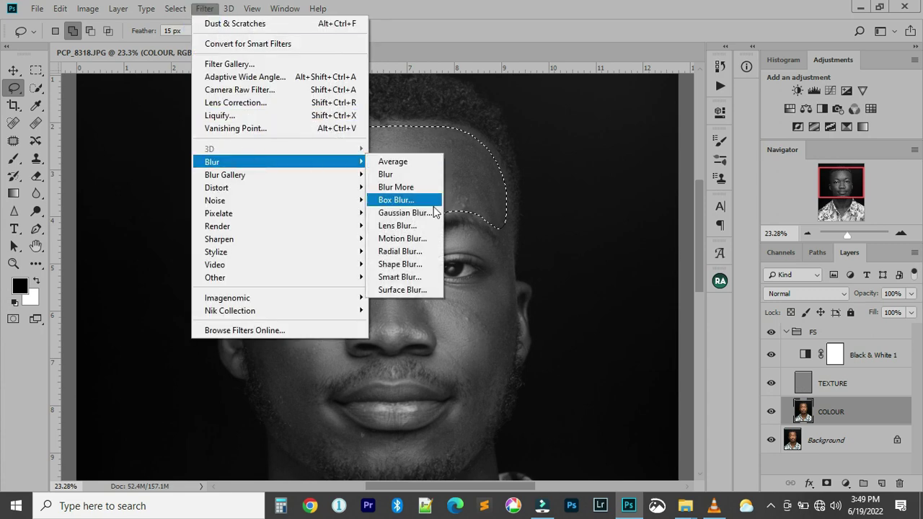
left_click(430, 220)
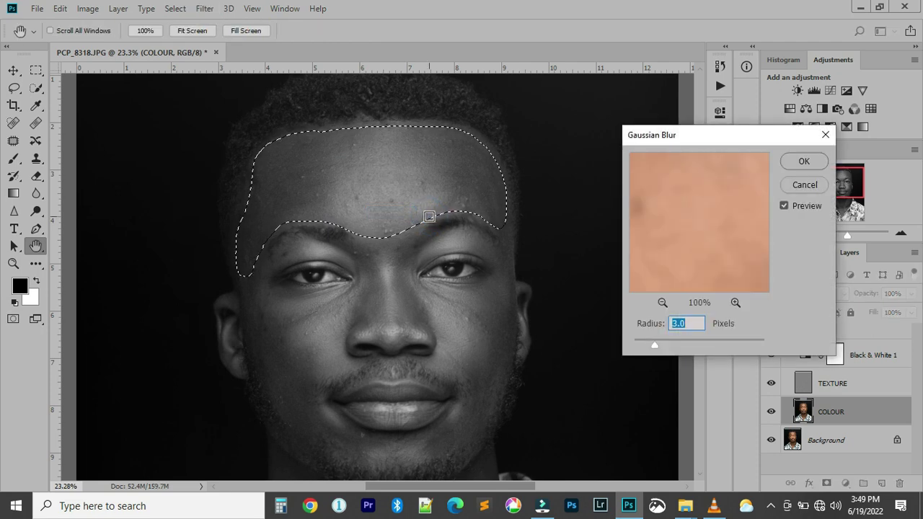
left_click_drag(723, 139, 666, 97)
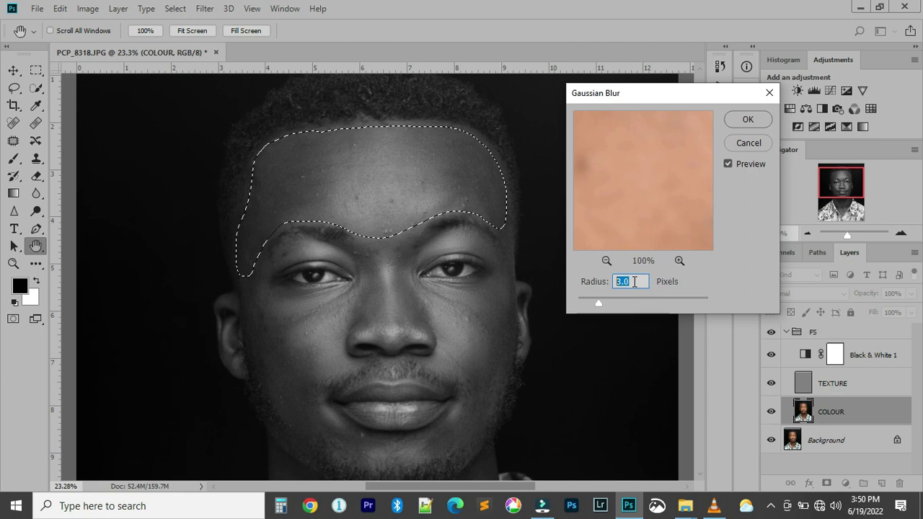
type("8")
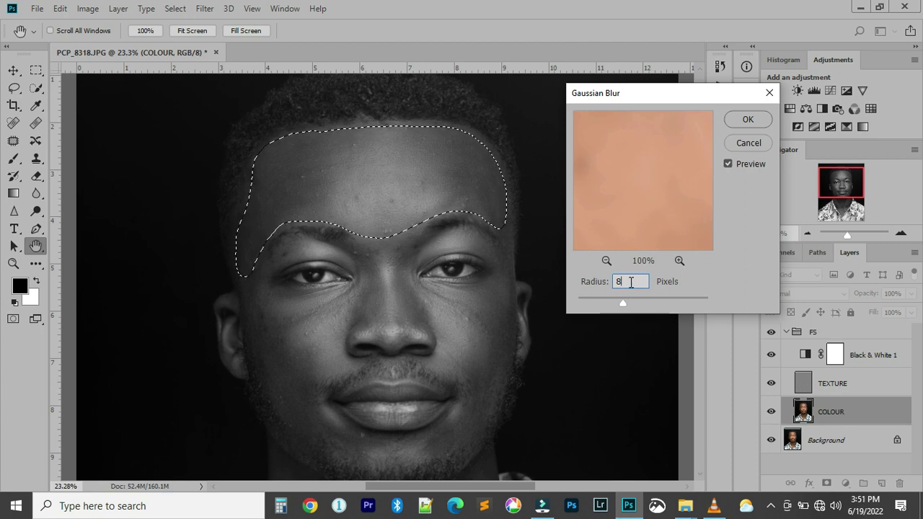
double_click(639, 282)
double_click(623, 282)
left_click(624, 282)
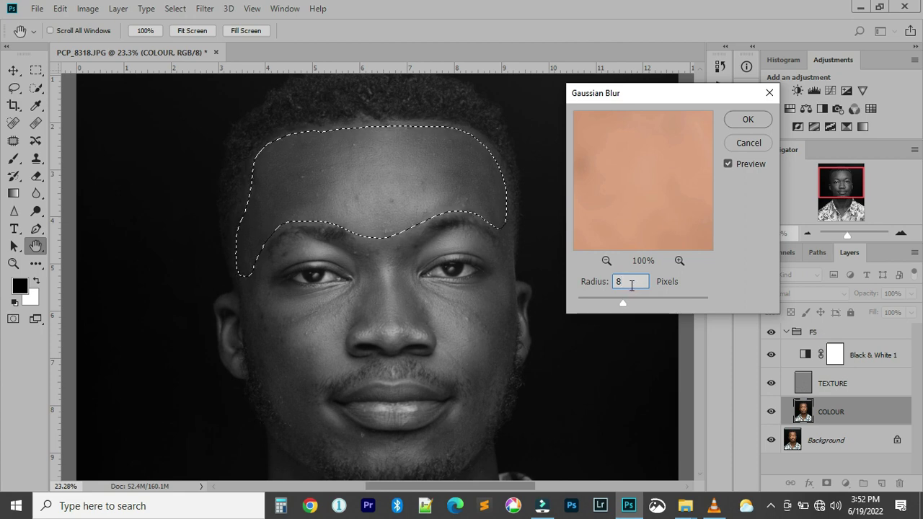
Try a Gaussian Blur radius of 9 px, and apply the blur to the forehead at 26 px
double_click(625, 282)
type("9")
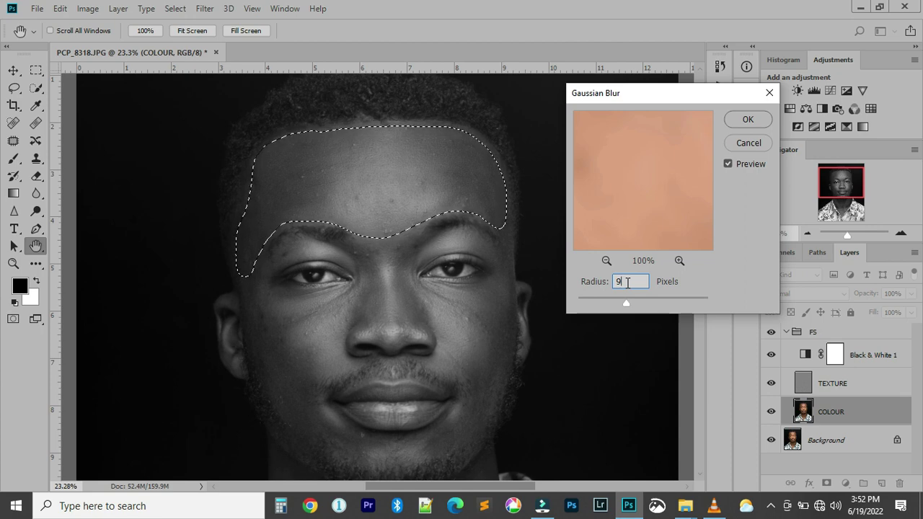
left_click(583, 282)
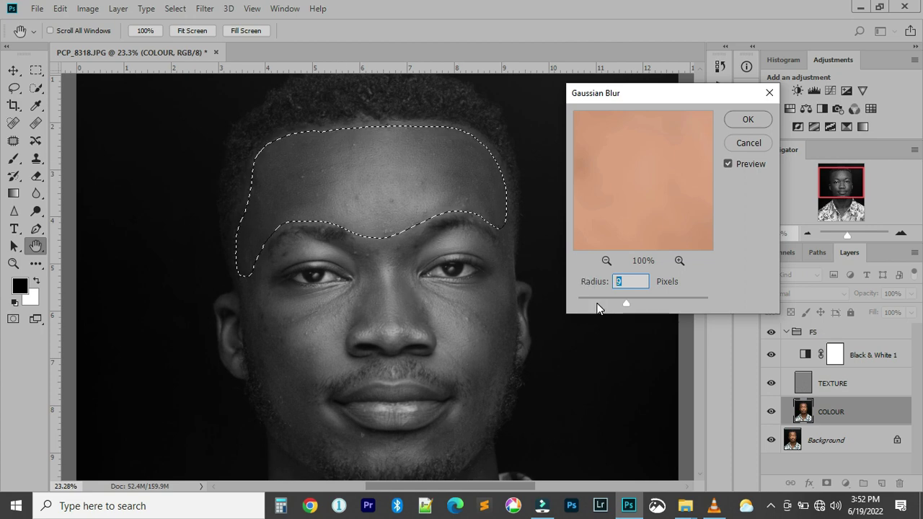
type("26")
left_click(747, 119)
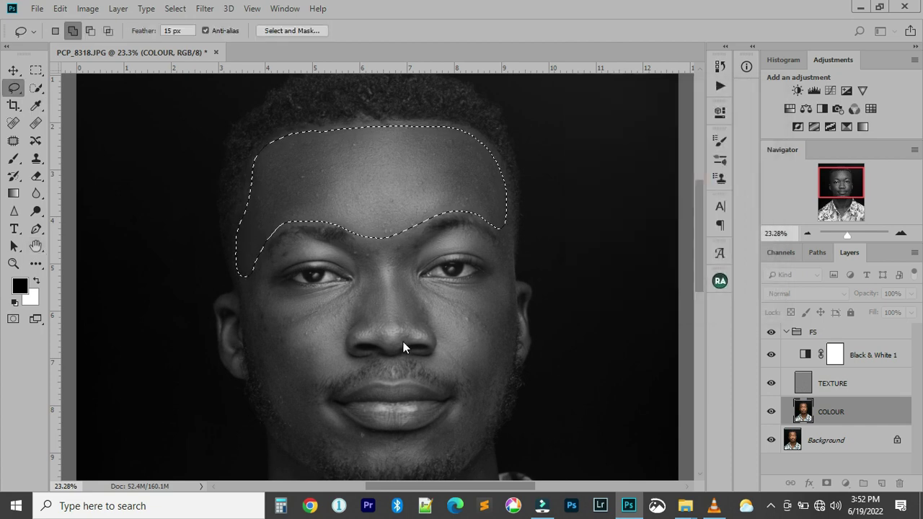
Hide the Black & White 1 adjustment, check the blurred forehead in colour and deselect the forehead area
left_click(771, 355)
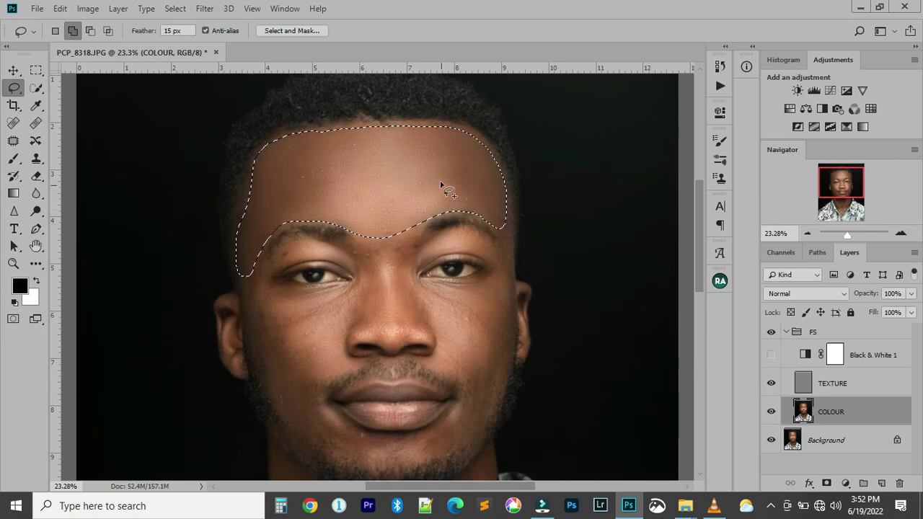
scroll(390, 188, "up", 3)
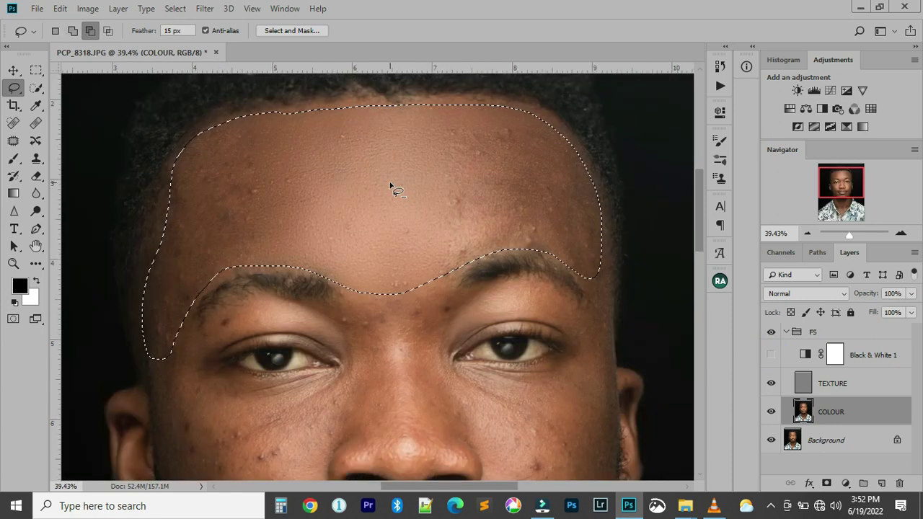
key("shift")
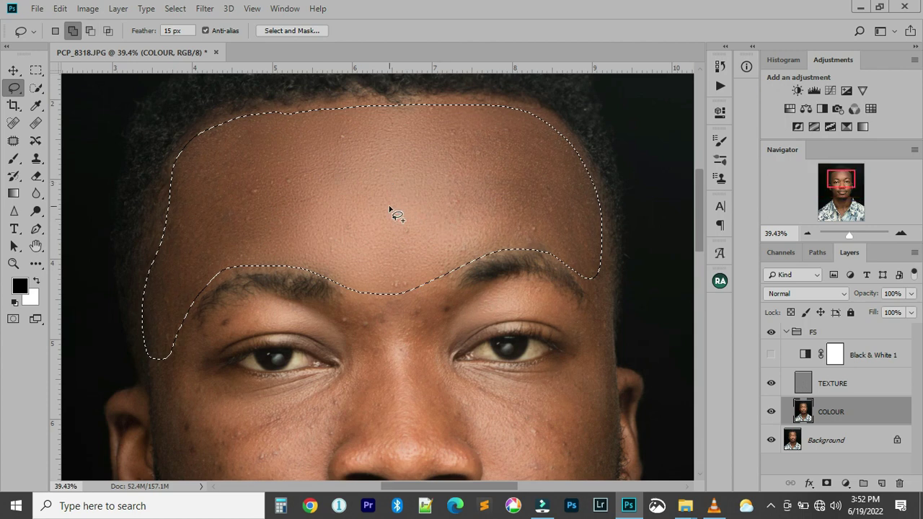
right_click(390, 208)
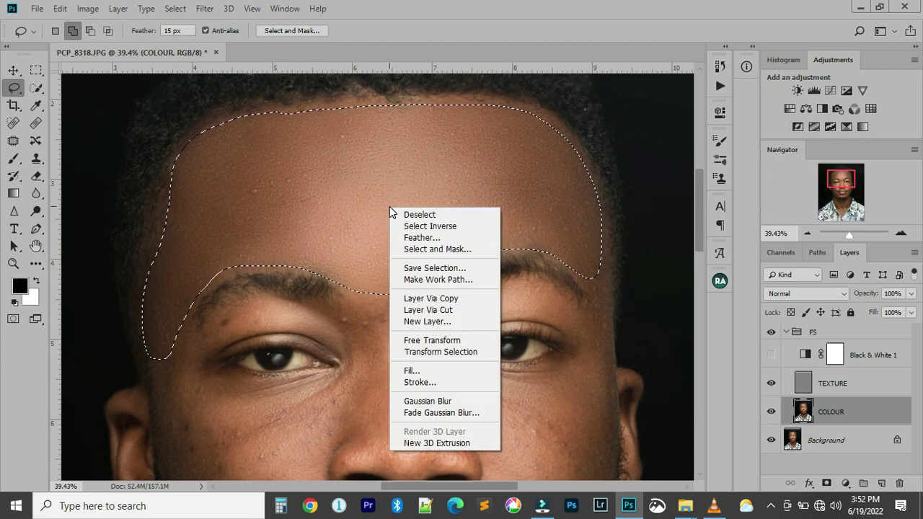
left_click(427, 214)
scroll(425, 215, "down", 3)
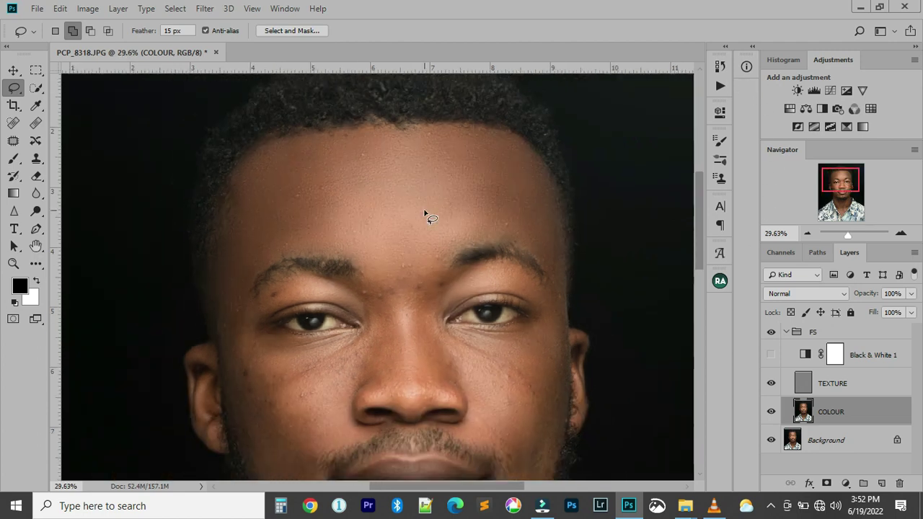
Step back in the history to the second Lasso state, undoing the Gaussian Blur and the deselection
left_click(719, 68)
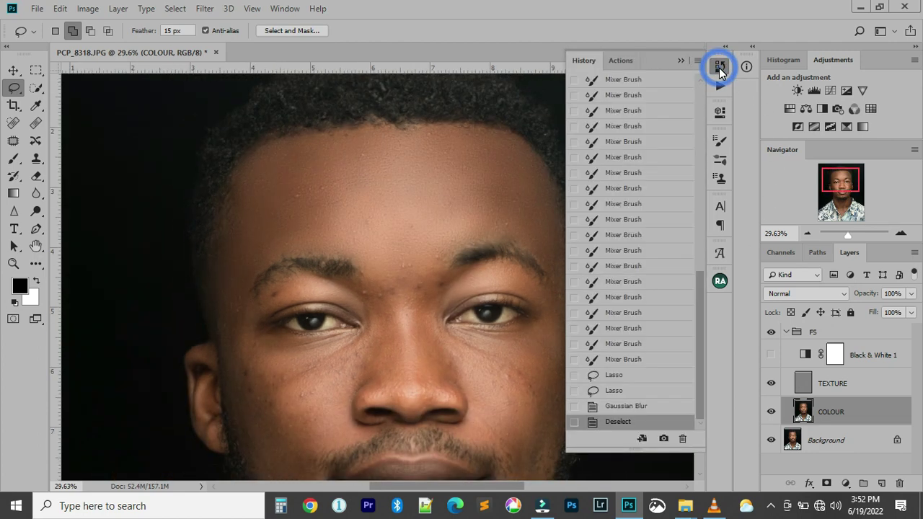
left_click(632, 392)
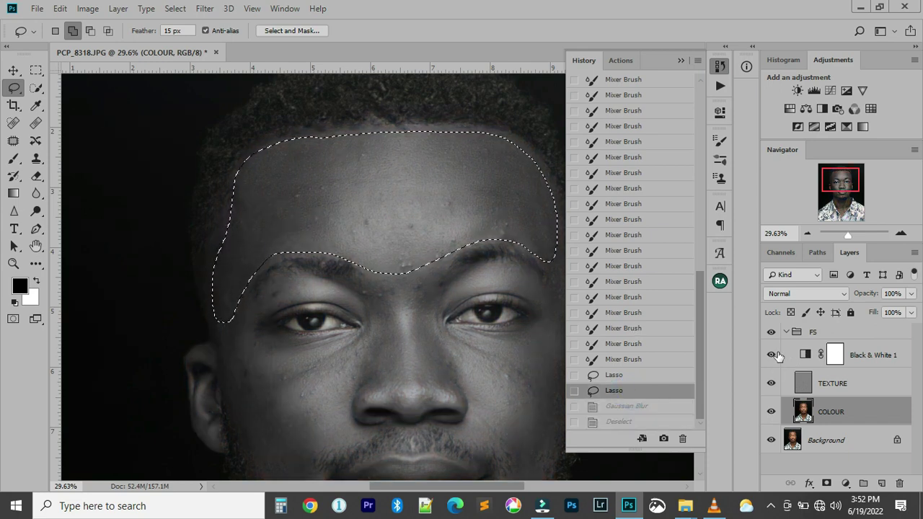
left_click(770, 356)
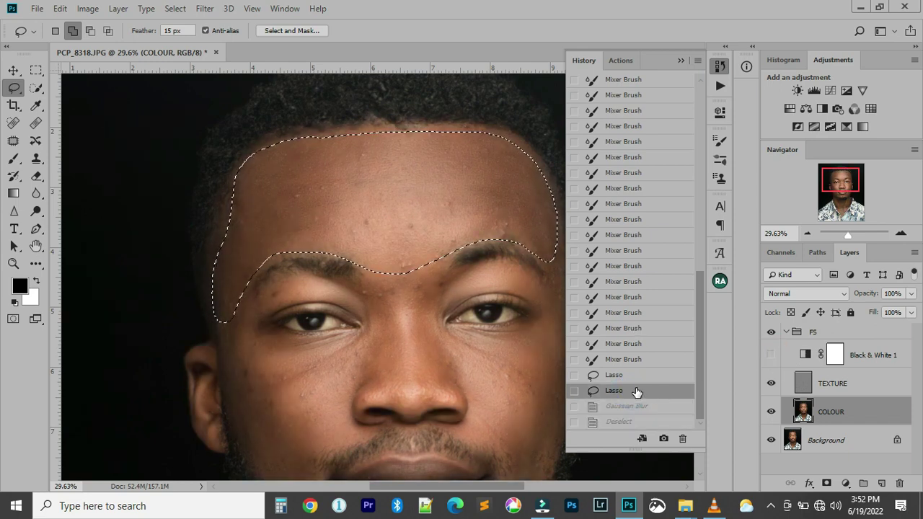
left_click(643, 360)
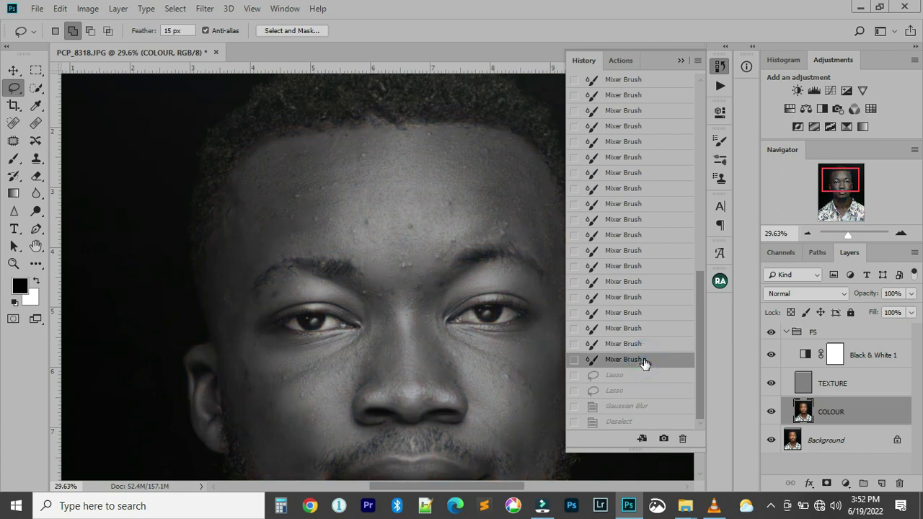
left_click(633, 376)
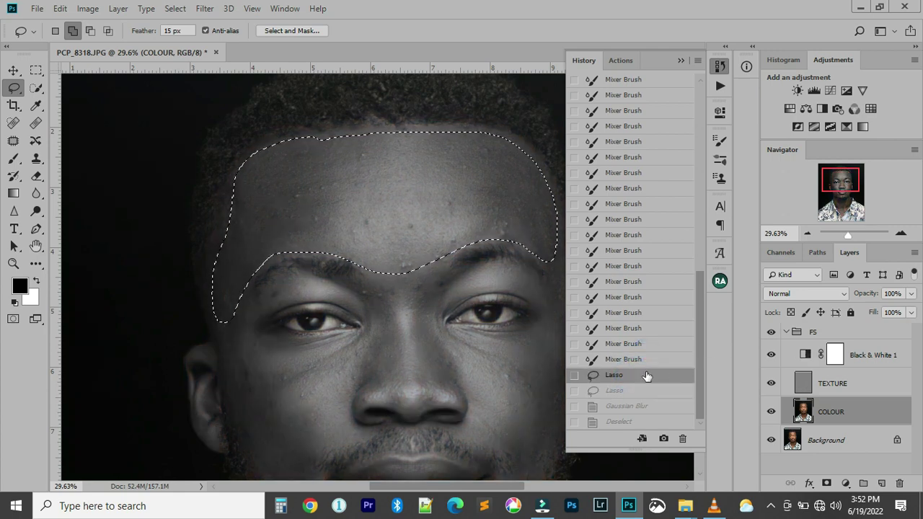
left_click(630, 392)
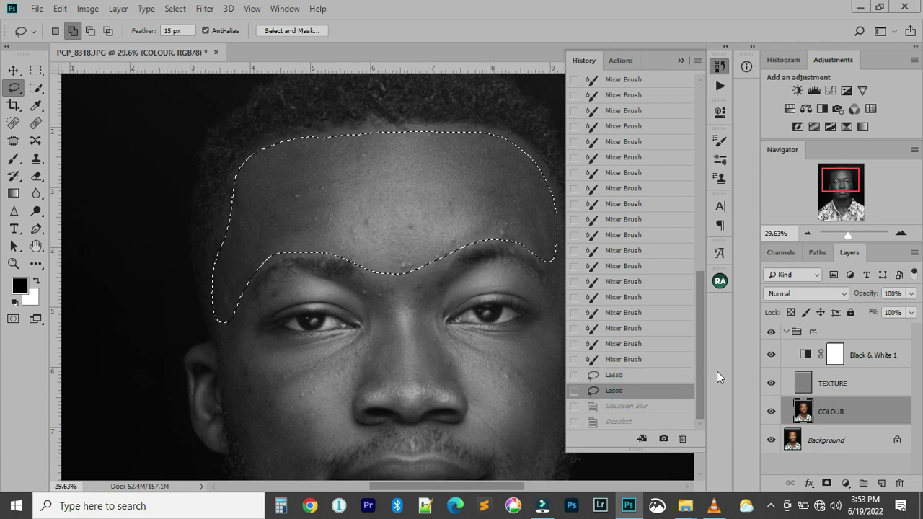
Hide the Black & White 1 adjustment and compare the forehead before and after the Gaussian Blur using the history states
left_click(770, 356)
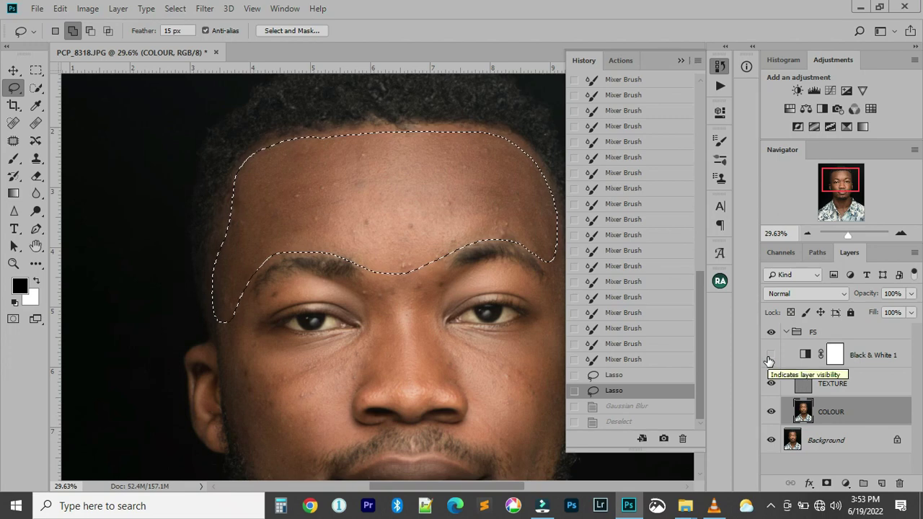
left_click(635, 424)
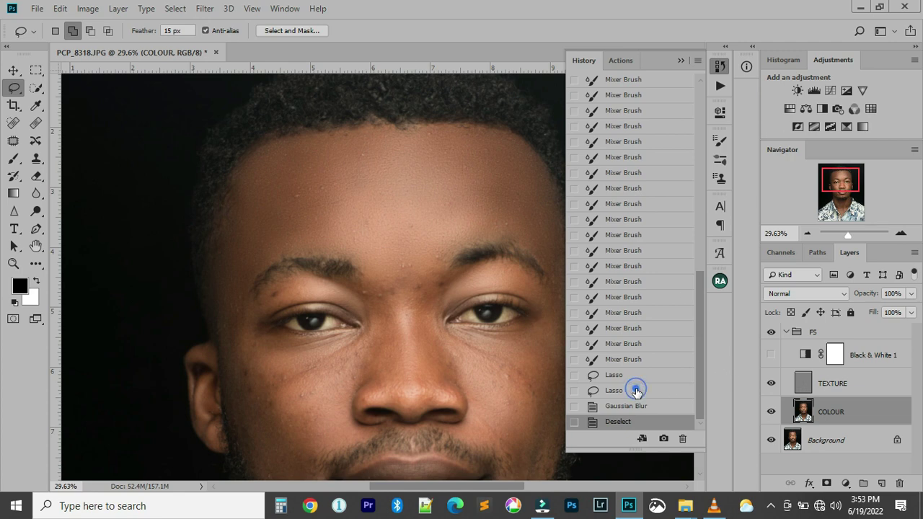
left_click(635, 390)
left_click(633, 424)
key("ctrl+plus")
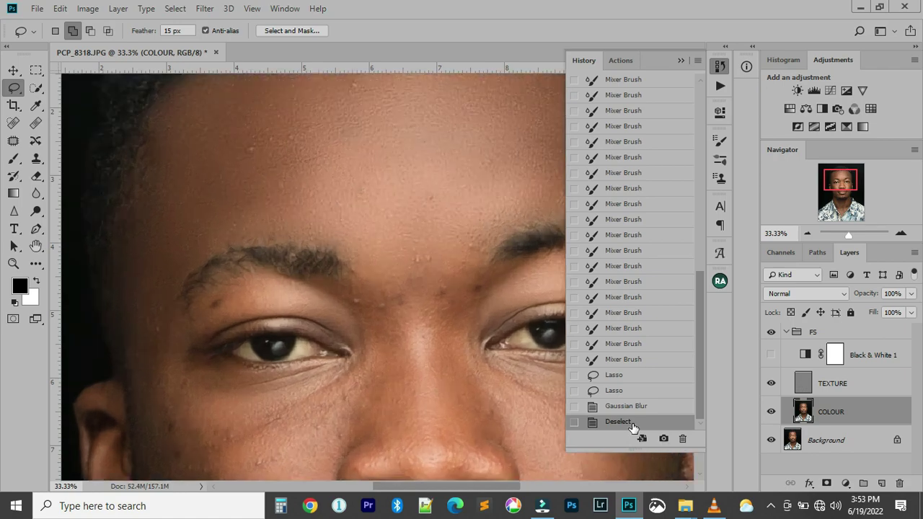
key("ctrl+plus")
left_click_drag(458, 250, 379, 332)
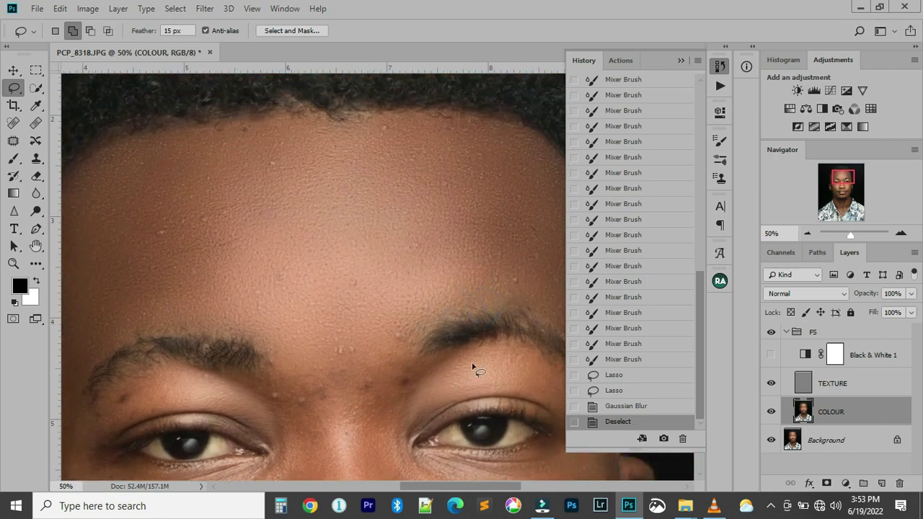
Compare the forehead skin close up between the second Lasso state and the Gaussian Blur state in the history
left_click(624, 391)
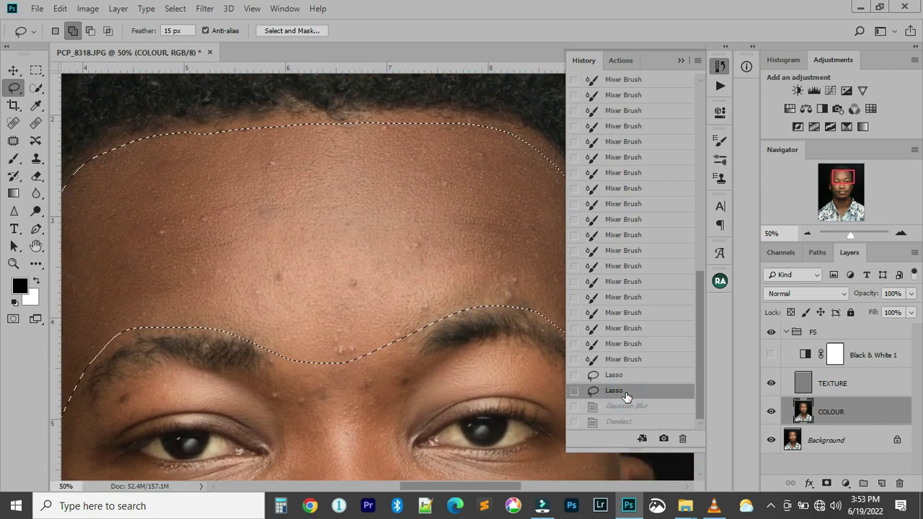
left_click(625, 406)
left_click(626, 423)
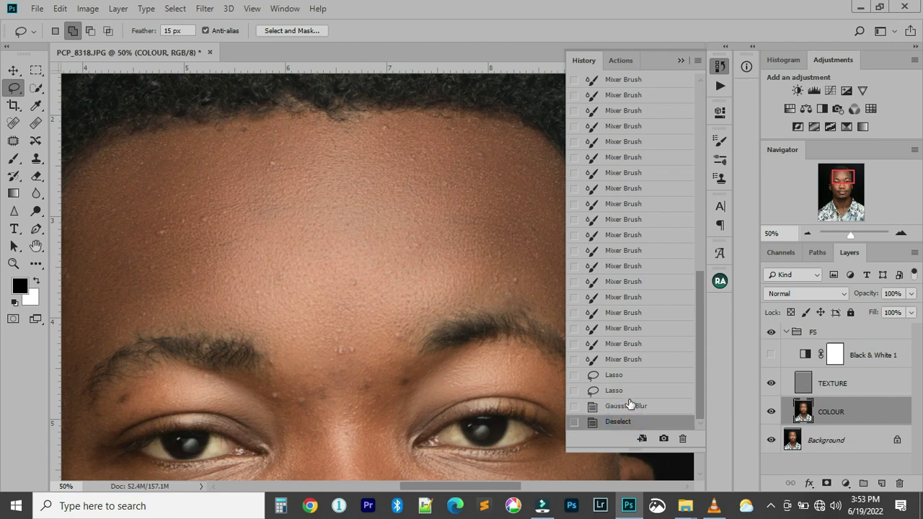
left_click(629, 391)
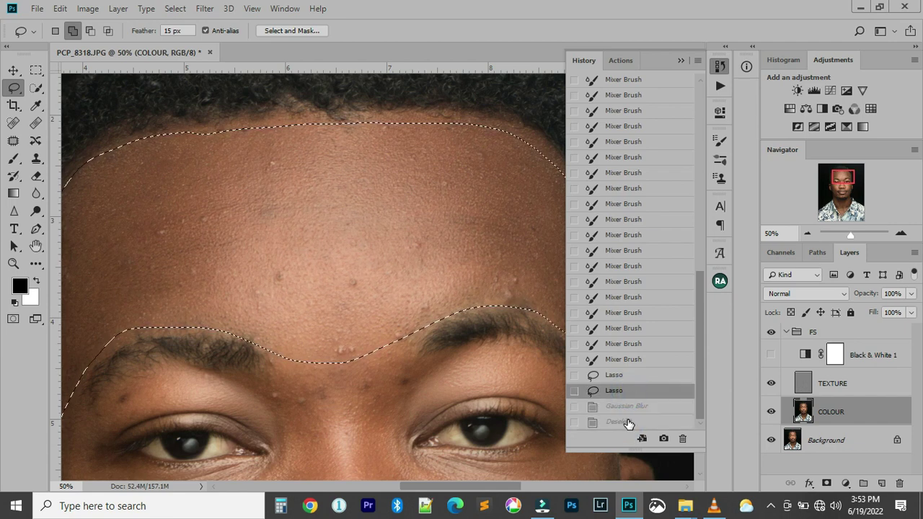
left_click(629, 422)
left_click(629, 408)
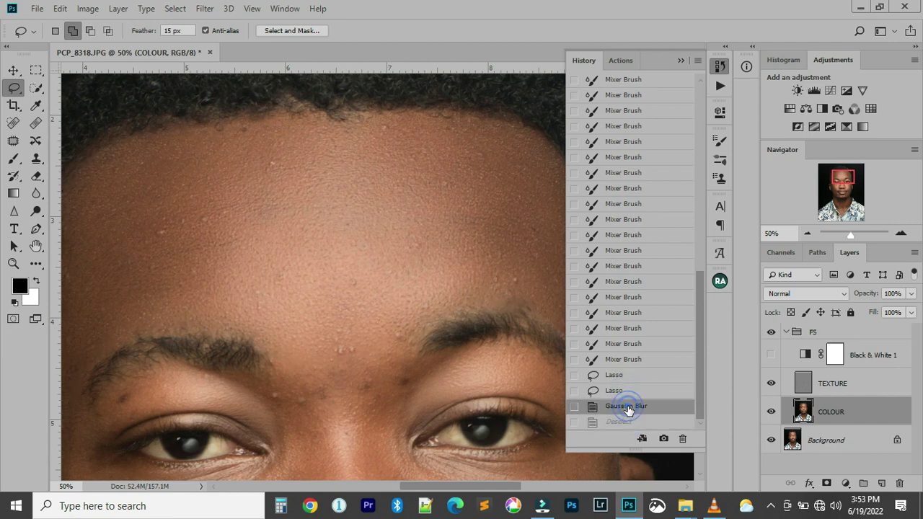
scroll(299, 284, "down", 2)
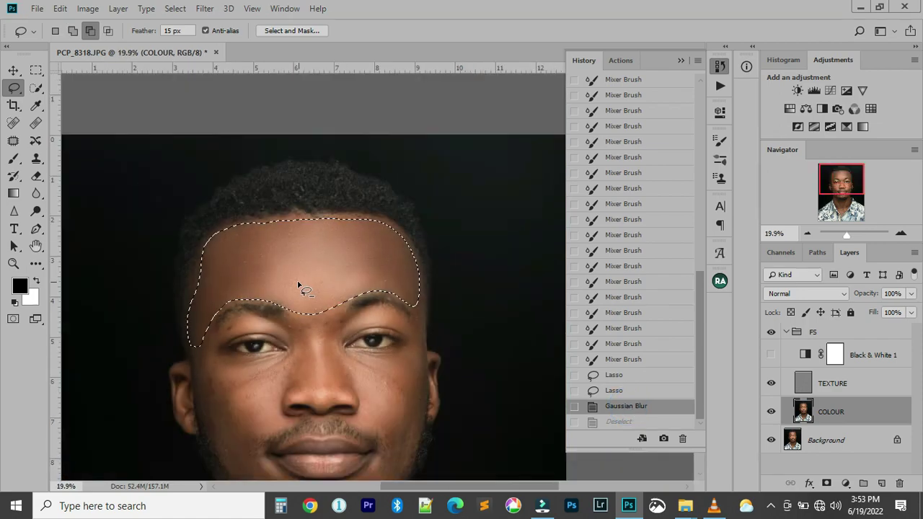
scroll(242, 245, "up", 2)
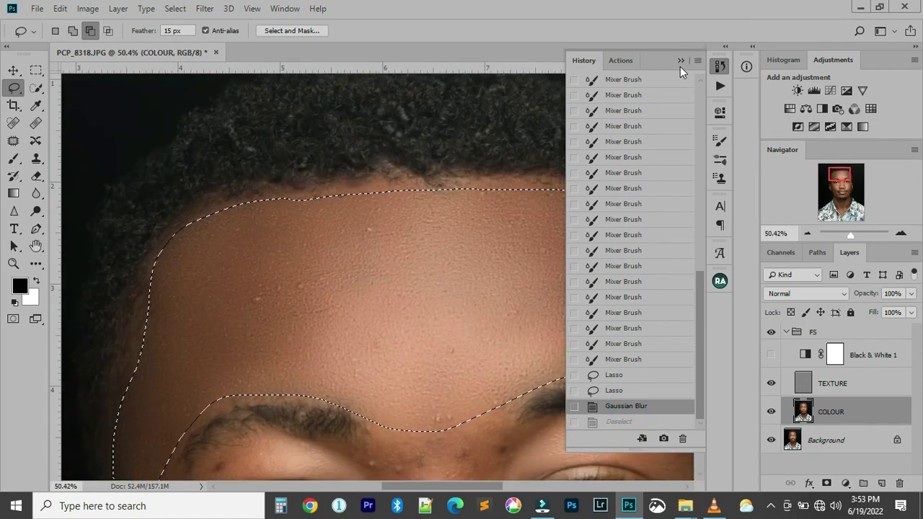
left_click(680, 60)
scroll(482, 223, "down", 2)
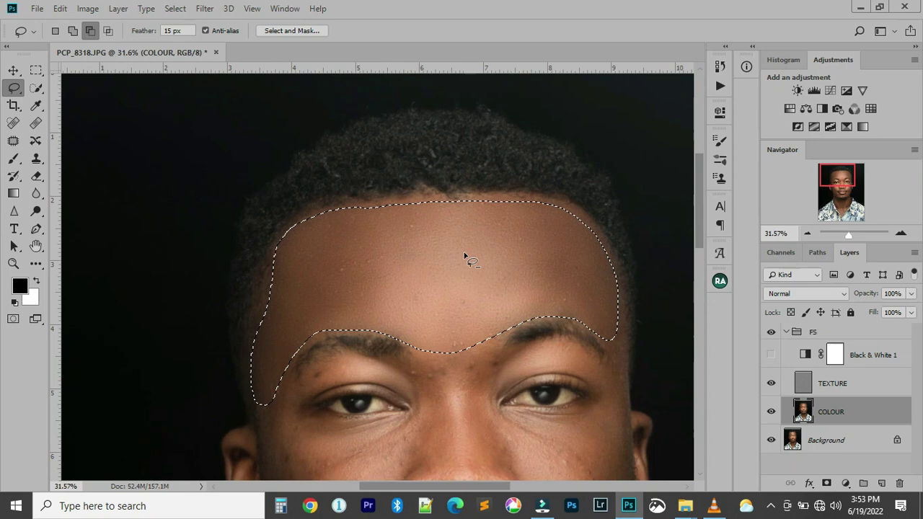
right_click(409, 292)
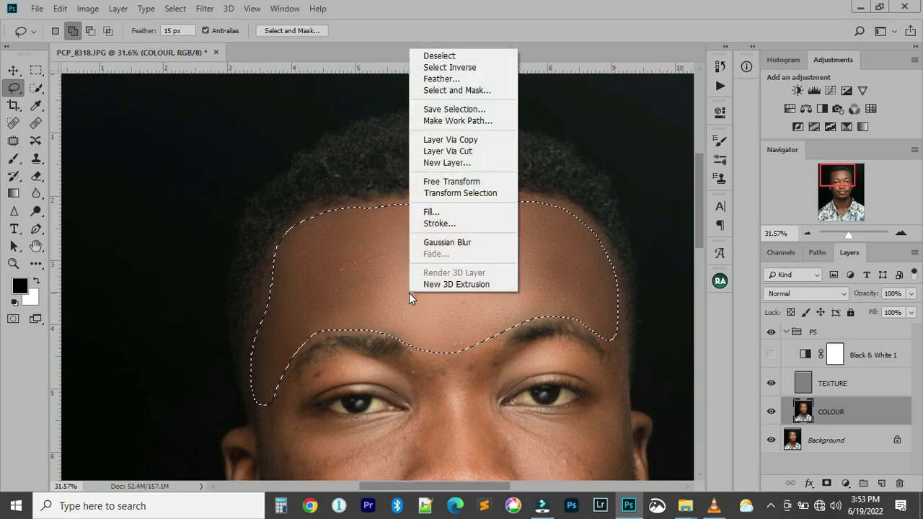
left_click(409, 294)
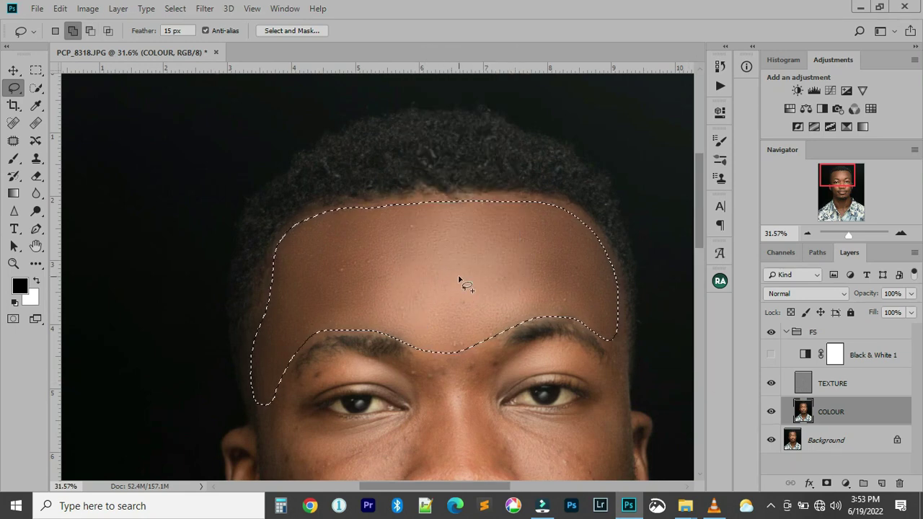
Step back in the history to the last Mixer Brush state, and hide the Black & White 1 adjustment again
left_click(721, 67)
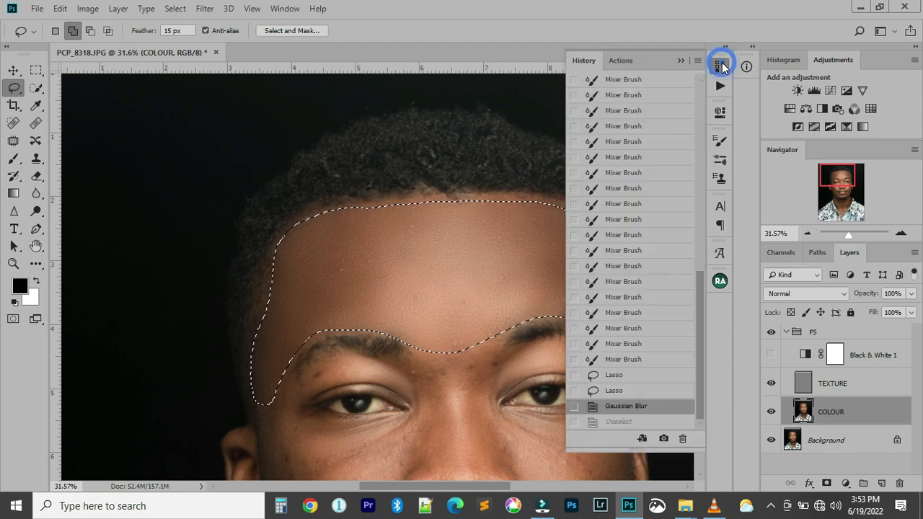
left_click(641, 361)
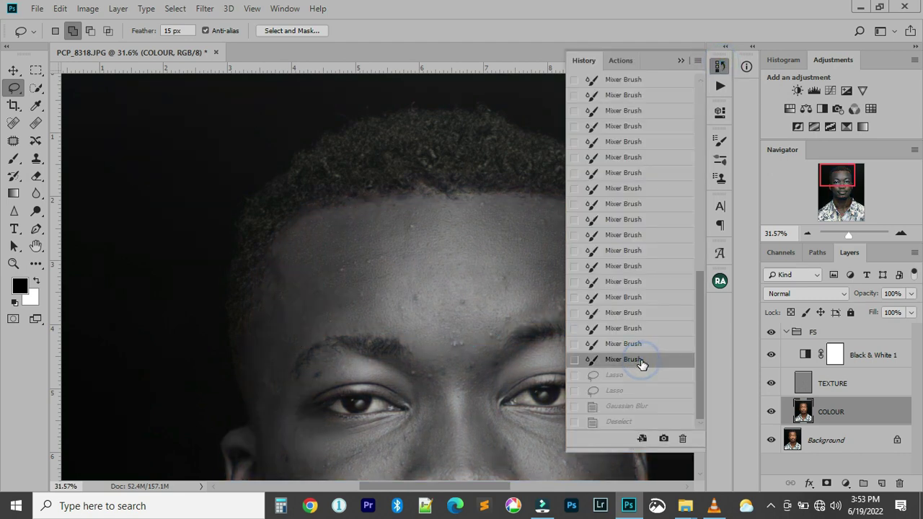
left_click(772, 356)
left_click(680, 60)
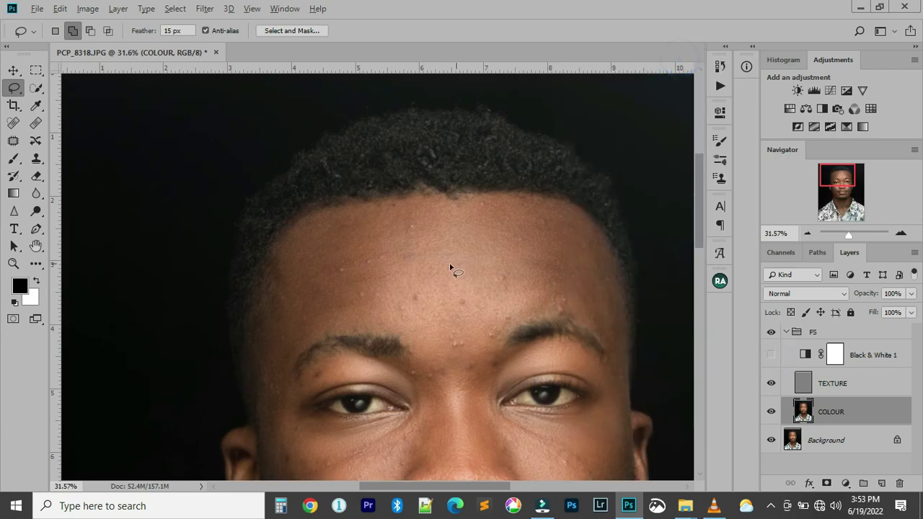
Select the forehead from the hairline down to the brows with the Lasso Tool, subtracting the eyebrows from the selection
scroll(450, 266, "down", 2)
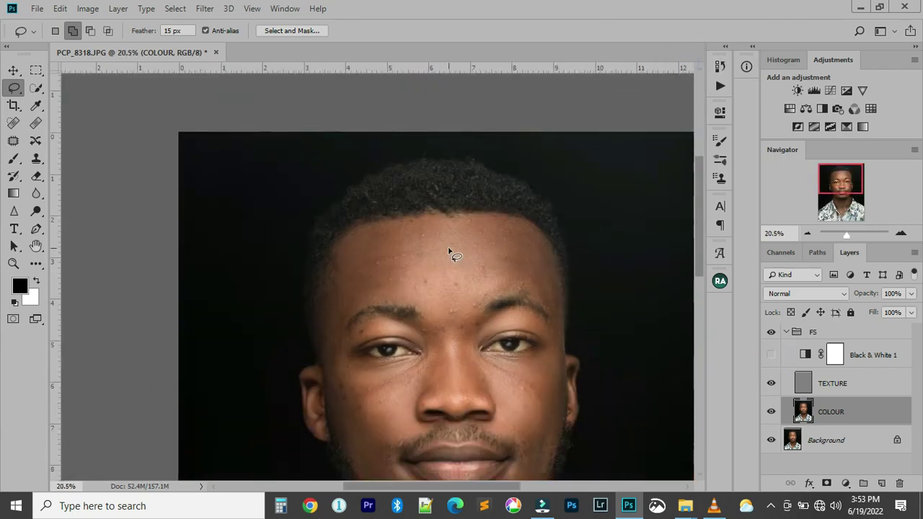
scroll(449, 249, "down", 2)
scroll(396, 234, "up", 4)
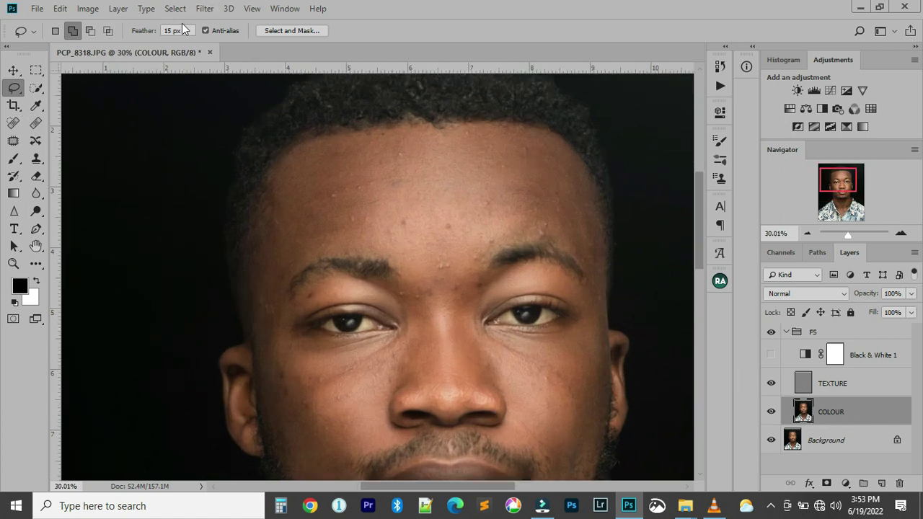
right_click(15, 88)
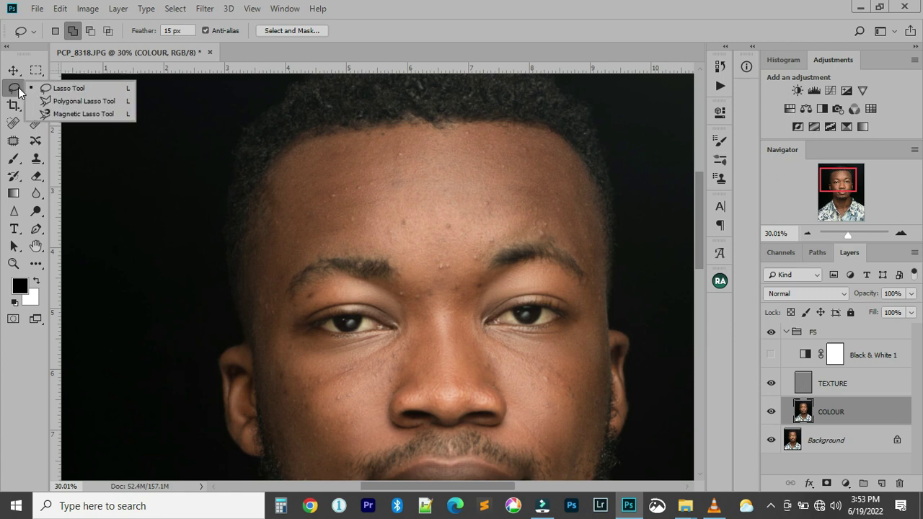
left_click(72, 89)
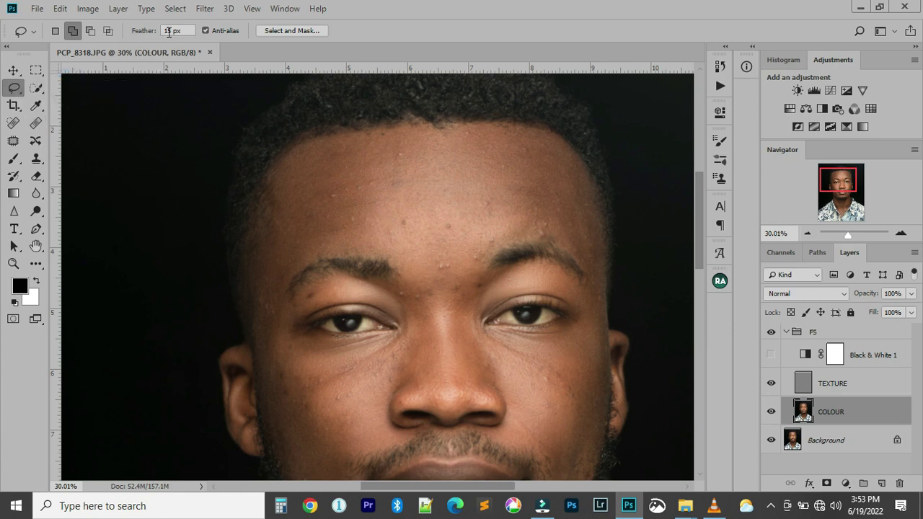
mouse_move(334, 140)
left_mouse_down()
mouse_move(272, 185)
mouse_move(251, 311)
mouse_move(266, 312)
mouse_move(327, 256)
mouse_move(447, 274)
mouse_move(547, 240)
mouse_move(598, 263)
mouse_move(595, 198)
mouse_move(556, 137)
left_mouse_up()
mouse_move(478, 130)
left_mouse_down()
mouse_move(404, 137)
mouse_move(322, 166)
left_mouse_up()
key("alt")
mouse_move(287, 309)
left_mouse_down()
mouse_move(297, 278)
mouse_move(332, 256)
mouse_move(403, 273)
left_mouse_up()
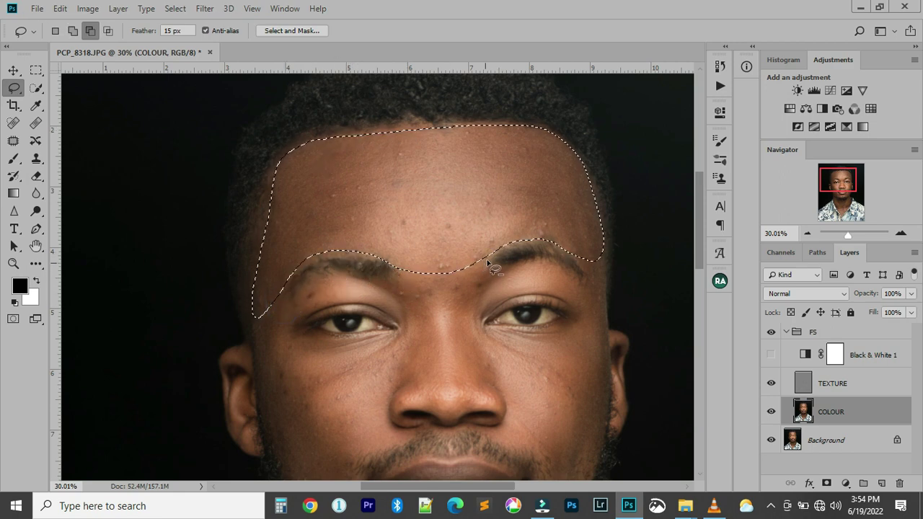
mouse_move(559, 251)
left_mouse_down()
mouse_move(580, 280)
mouse_move(573, 288)
mouse_move(563, 251)
left_mouse_up()
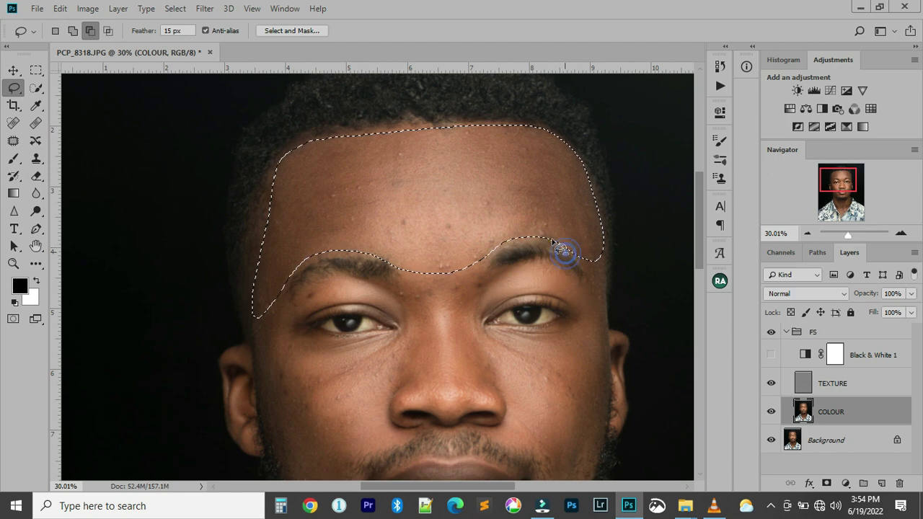
left_click(391, 264, "shift")
Start a Gaussian Blur on the newly selected forehead of the COLOUR layer and try a radius of 8 px
left_click(205, 8)
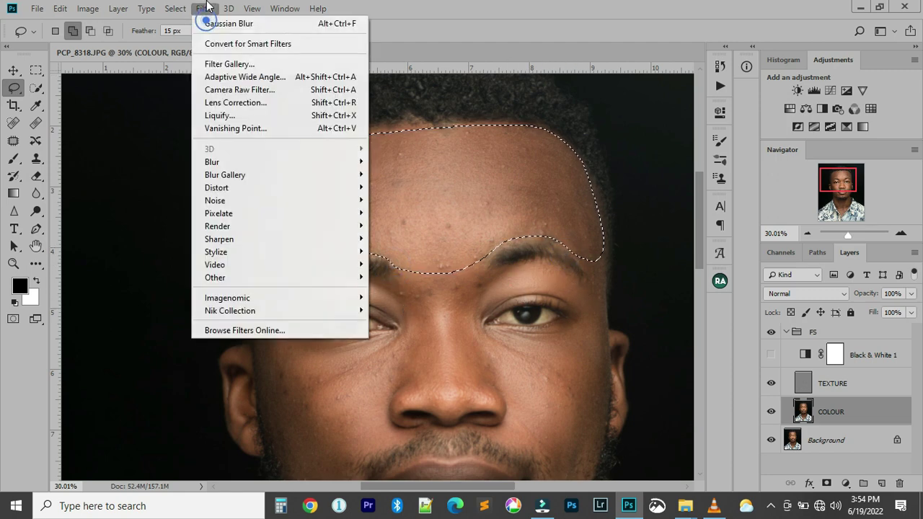
mouse_move(280, 170)
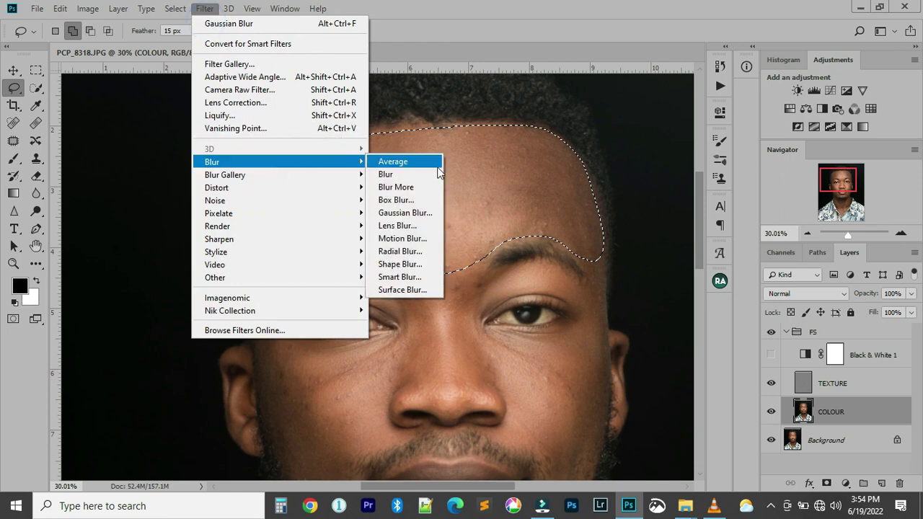
left_click(422, 215)
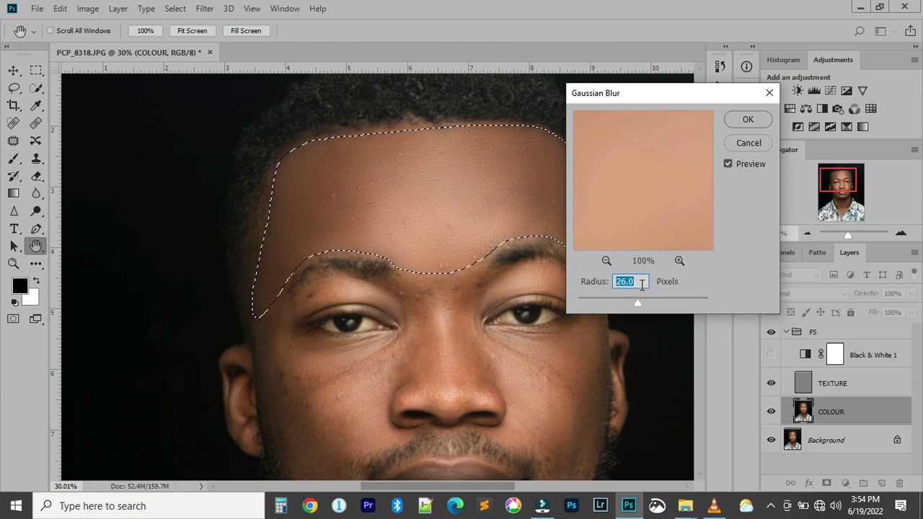
type("8")
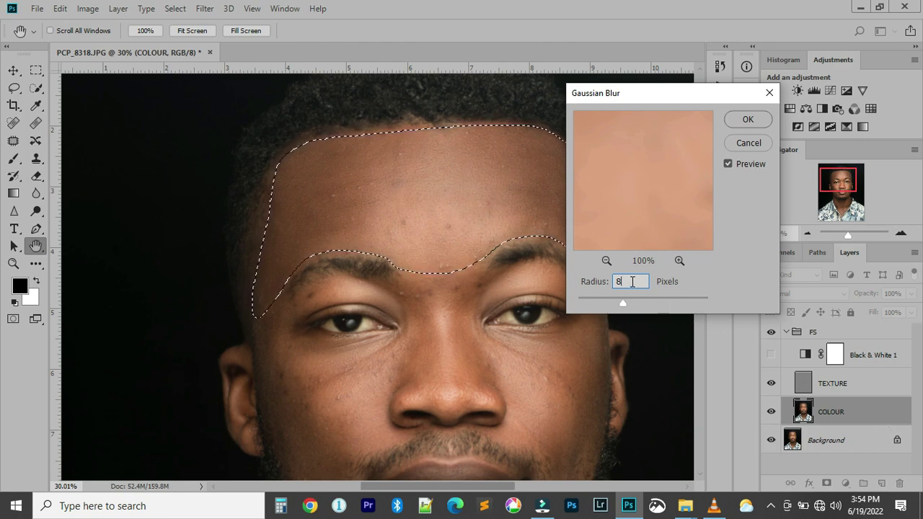
double_click(632, 281)
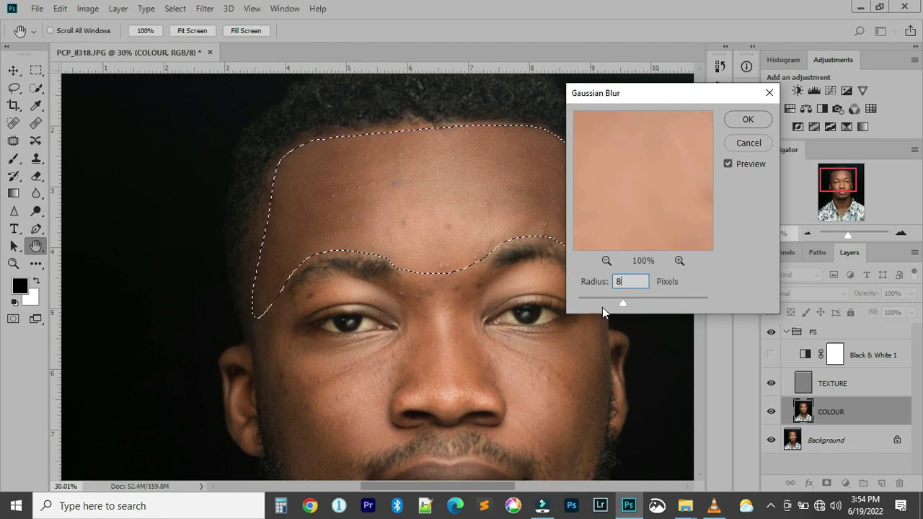
Try Gaussian Blur radii of 66.8 and 20.8 px, and apply the blur to the forehead at 26 px
left_click_drag(623, 305, 654, 306)
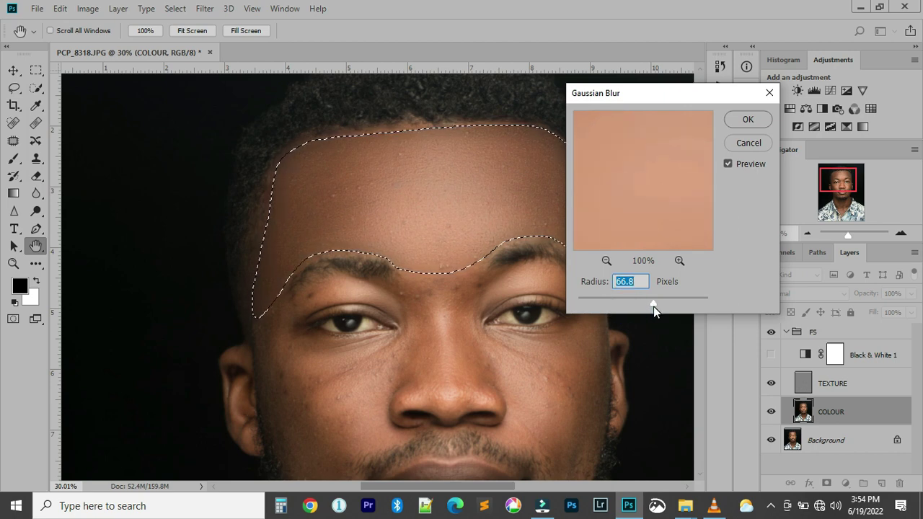
left_click_drag(631, 302, 635, 303)
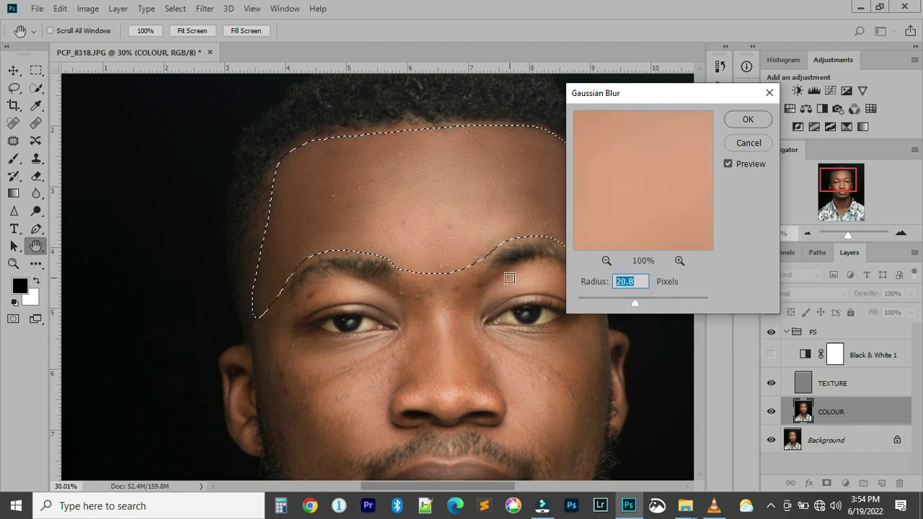
type("26")
left_click(750, 121)
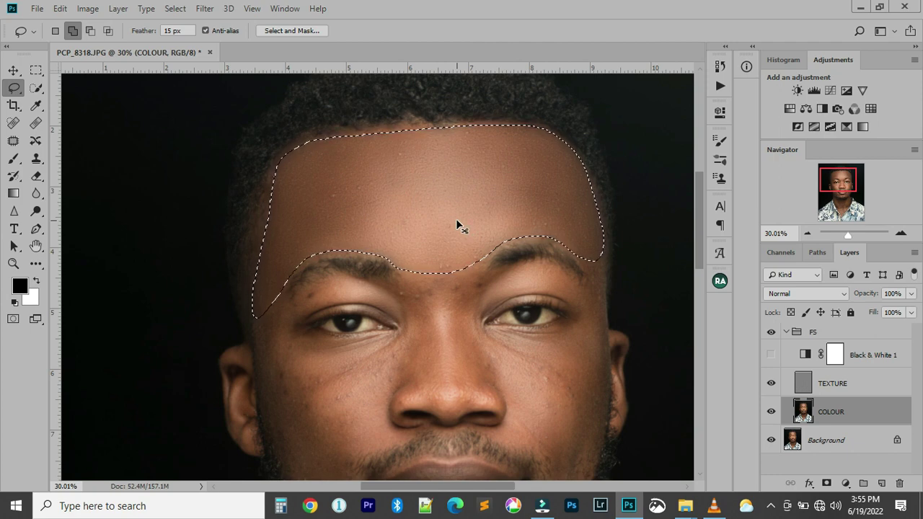
key("ctrl+shift+f")
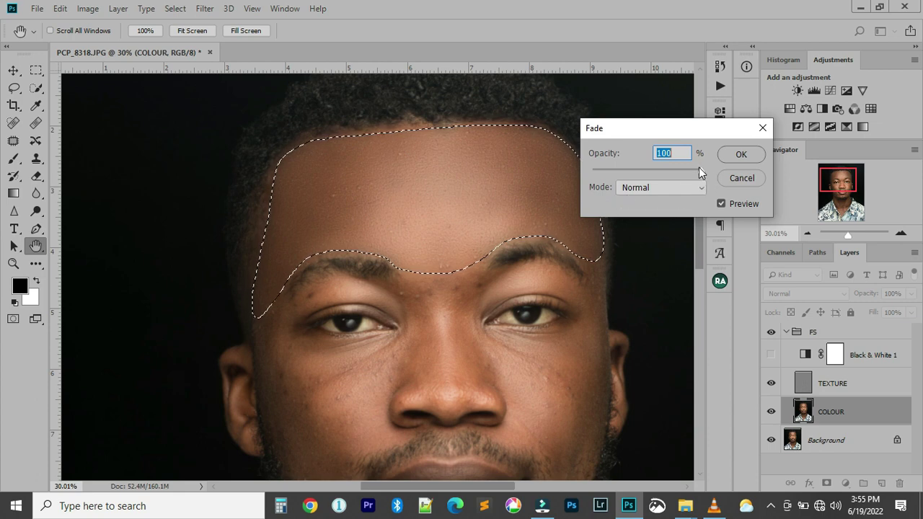
left_click_drag(699, 168, 731, 177)
left_click_drag(700, 170, 682, 171)
left_click(741, 179)
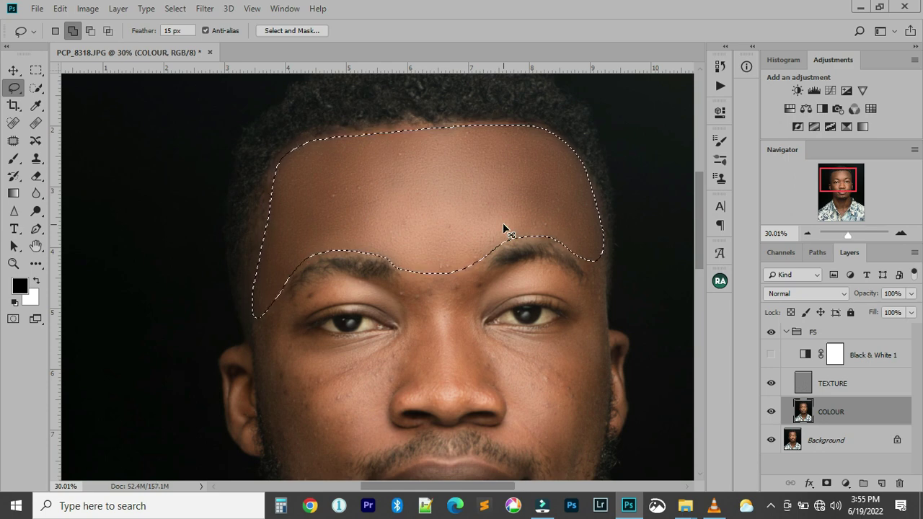
Fade the forehead's Gaussian Blur to 90% opacity in Normal mode
key("ctrl+shift+f")
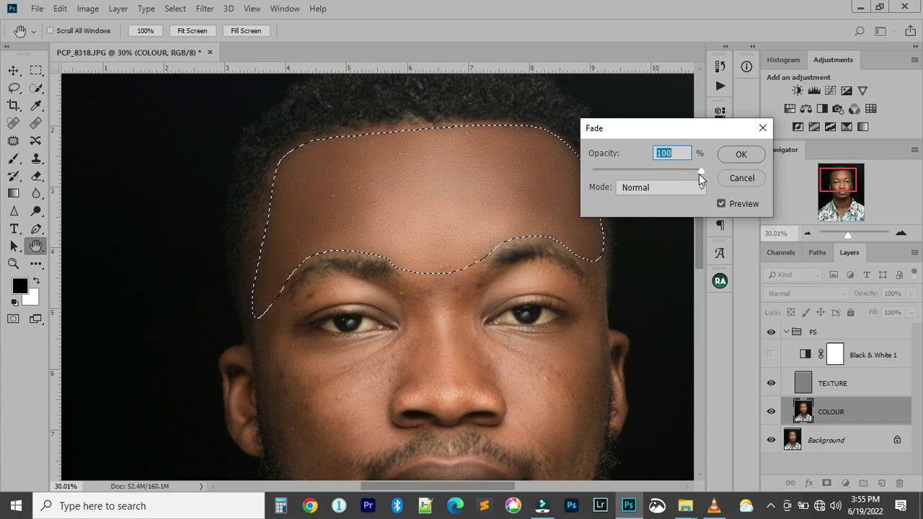
mouse_move(699, 172)
left_mouse_down()
mouse_move(625, 170)
mouse_move(700, 172)
mouse_move(690, 170)
left_mouse_up()
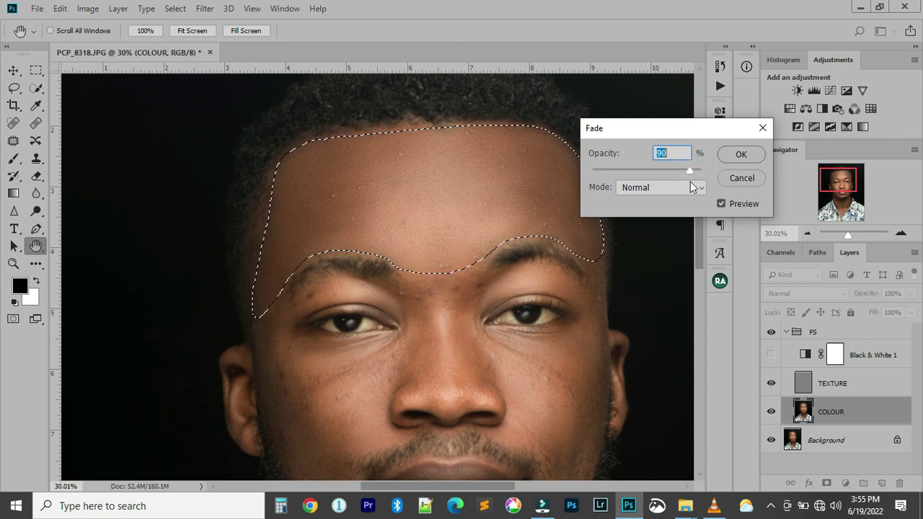
left_click(743, 154)
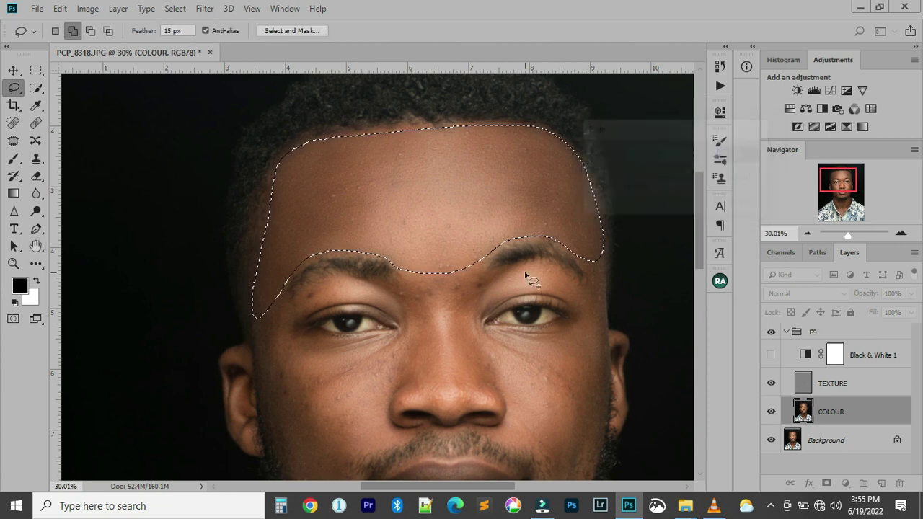
Deselect the forehead and select the upper eyelid between brow and lashes on the image's right side with the Lasso Tool
right_click(427, 216)
left_click(384, 182)
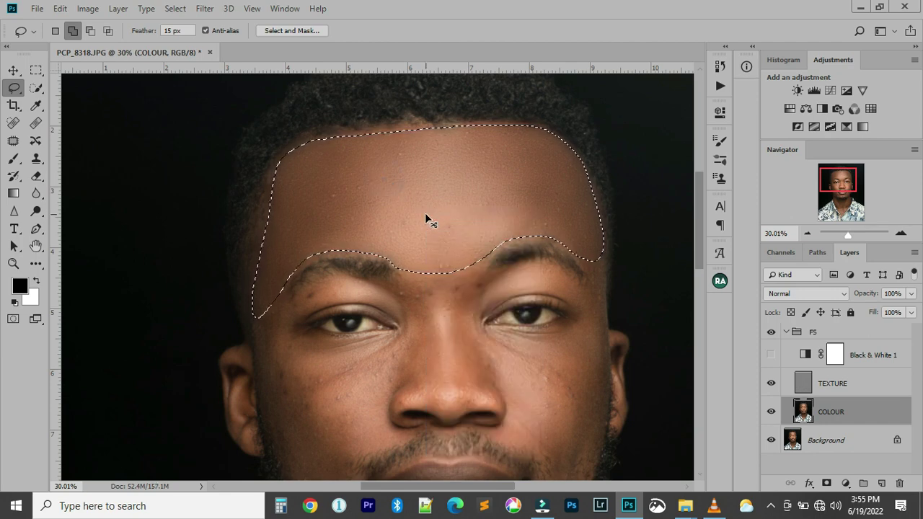
key("ctrl+d")
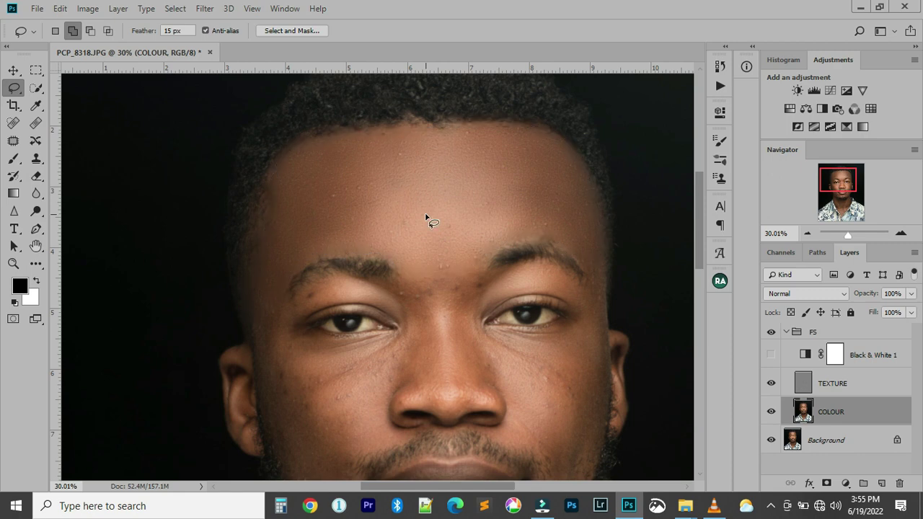
mouse_move(433, 370)
left_mouse_down()
mouse_move(396, 206)
mouse_move(380, 305)
left_mouse_up()
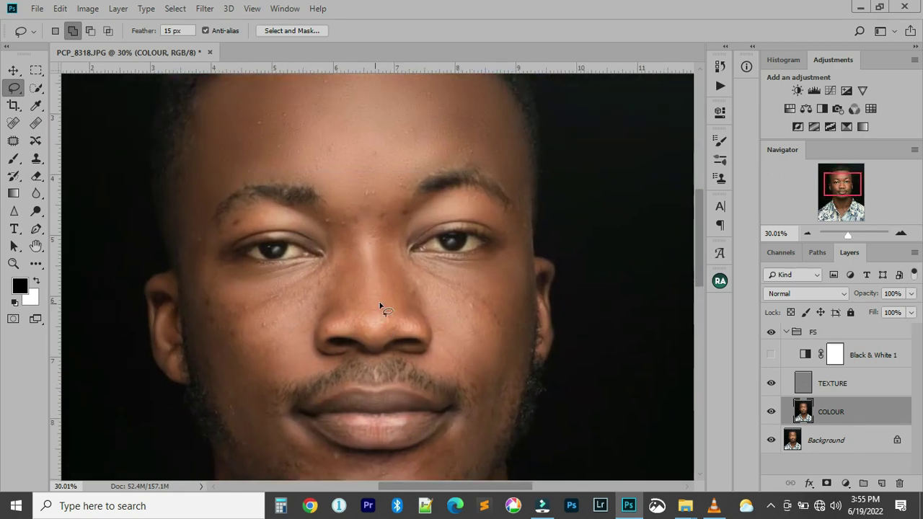
scroll(486, 229, "up", 2)
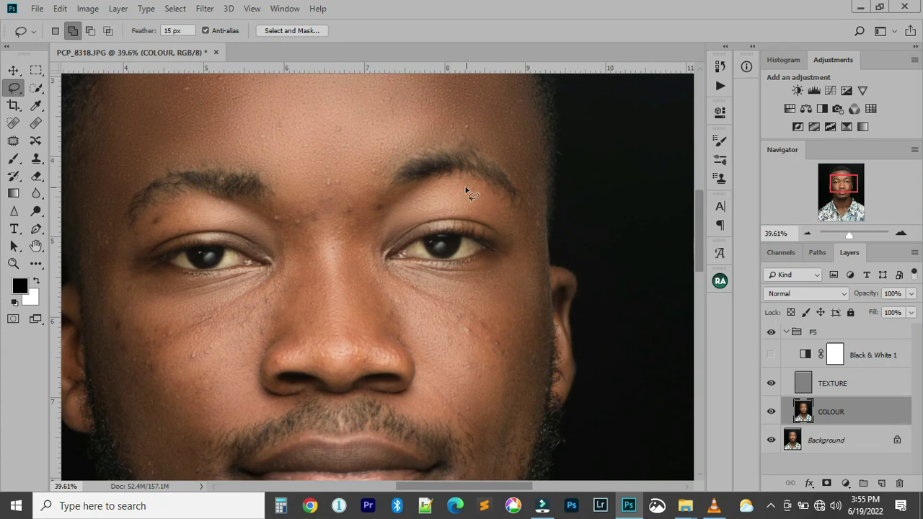
left_click_drag(430, 179, 384, 235)
left_click_drag(474, 220, 520, 233)
left_click_drag(457, 181, 451, 179)
left_click(202, 10)
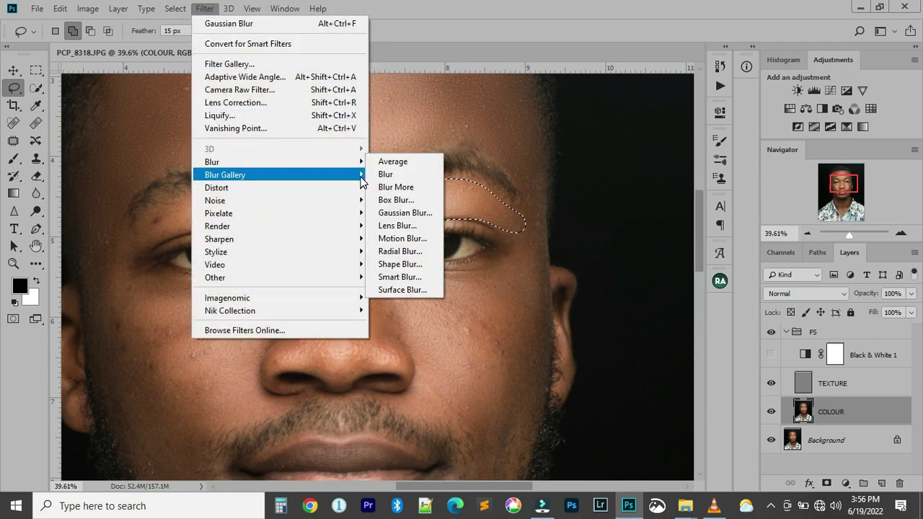
left_click(412, 19)
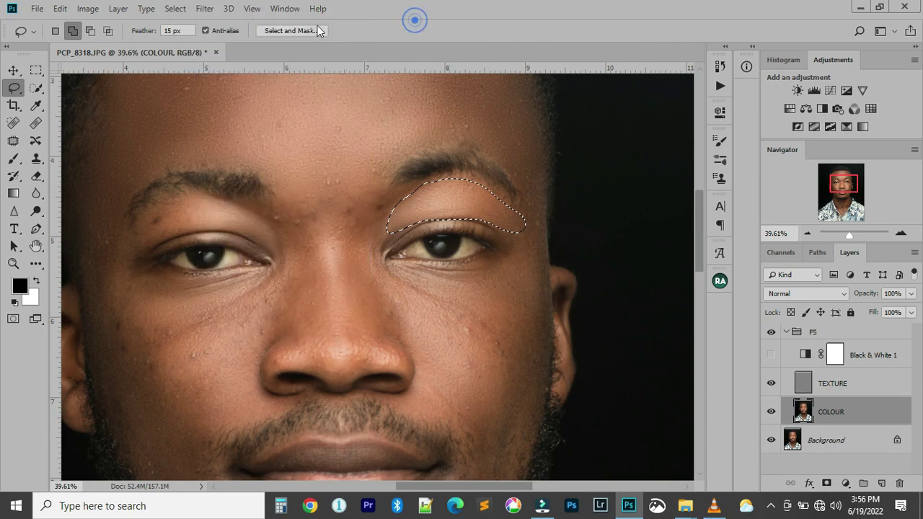
left_click(204, 9)
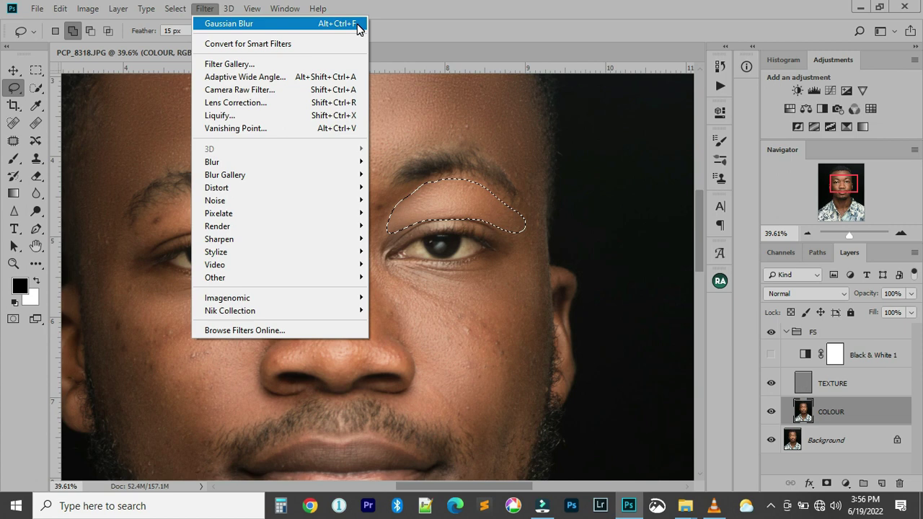
left_click(443, 207)
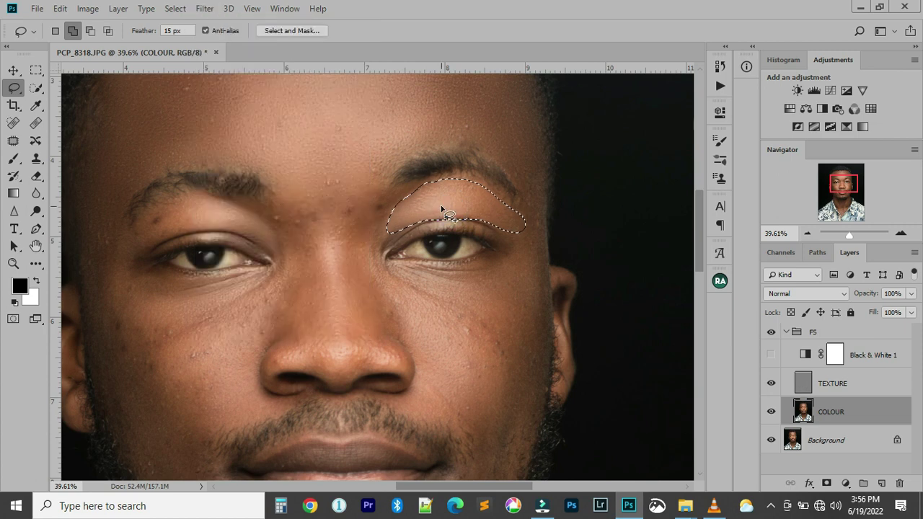
Reapply the last Gaussian Blur to the selected upper eyelid and fade it to 35% opacity in Normal mode
right_click(441, 206)
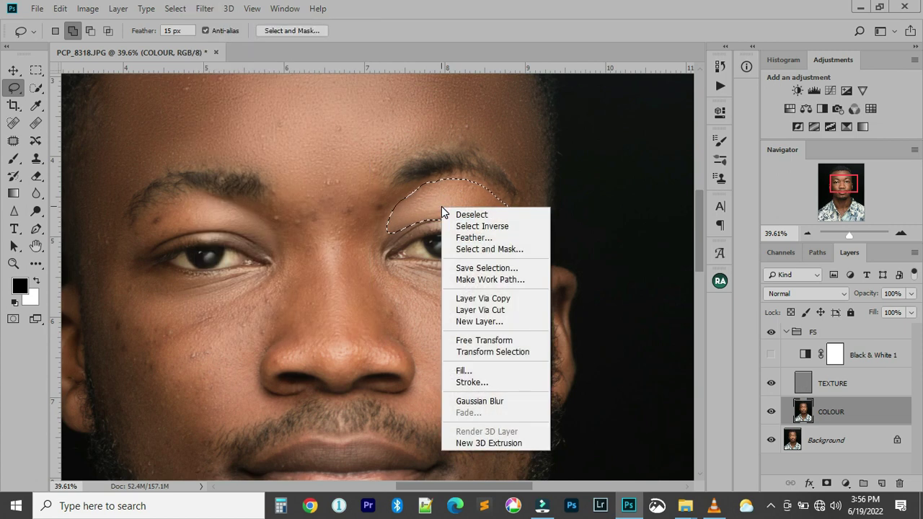
left_click(489, 401)
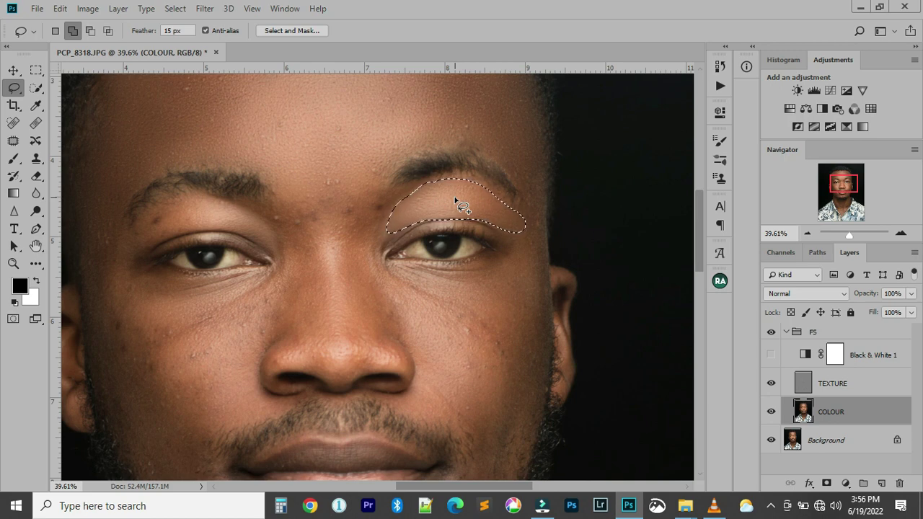
key("ctrl+shift+f")
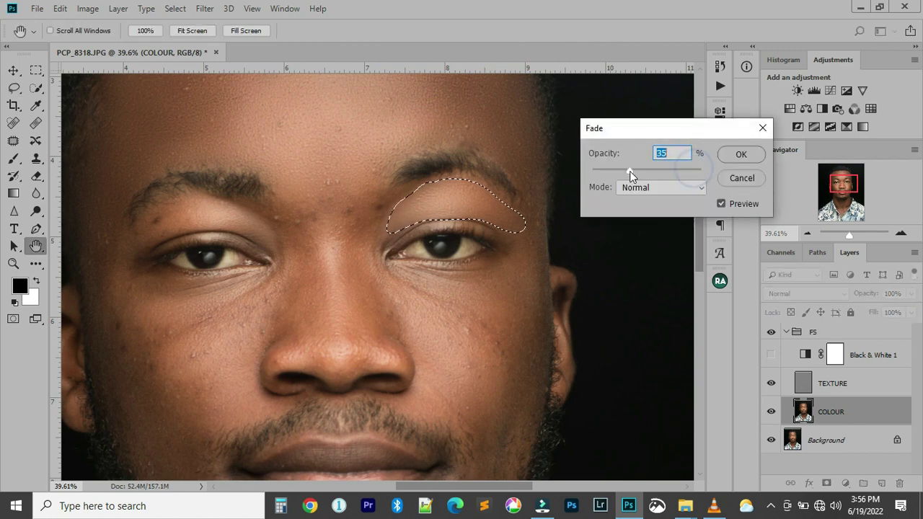
key("Return")
Select the other upper eyelid, smooth it with a faded Gaussian Blur, and clear the selection
scroll(490, 288, "left", 5)
mouse_move(446, 205)
left_mouse_down()
mouse_move(350, 156)
mouse_move(330, 208)
mouse_move(441, 210)
left_mouse_up()
key("ctrl+shift+f")
left_click_drag(678, 168, 634, 169)
key("Return")
key("ctrl+d")
Lasso the skin below the eye on the image's left side, smooth it with a faded Gaussian Blur, and deselect
scroll(486, 231, "down", 3)
mouse_move(447, 164)
left_mouse_down()
mouse_move(401, 169)
mouse_move(406, 202)
mouse_move(440, 173)
left_mouse_up()
right_click(366, 193)
left_click(443, 393)
key("ctrl+shift+f")
key("Return")
key("ctrl+d")
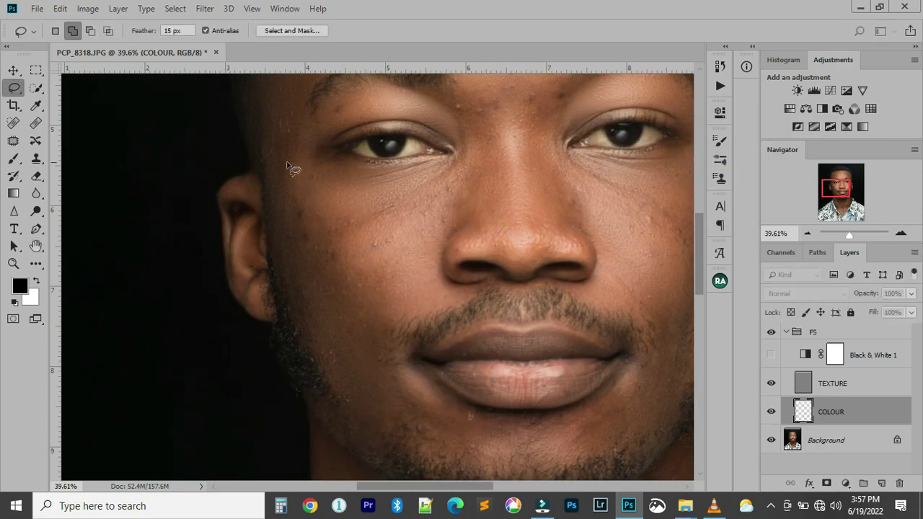
Smooth a lassoed strip from the temple down the beard line on the image's left with a faded Gaussian Blur
mouse_move(278, 156)
left_mouse_down()
mouse_move(275, 193)
mouse_move(325, 368)
mouse_move(353, 331)
left_mouse_up()
right_click(353, 332)
left_click(388, 305)
key("ctrl+shift+f")
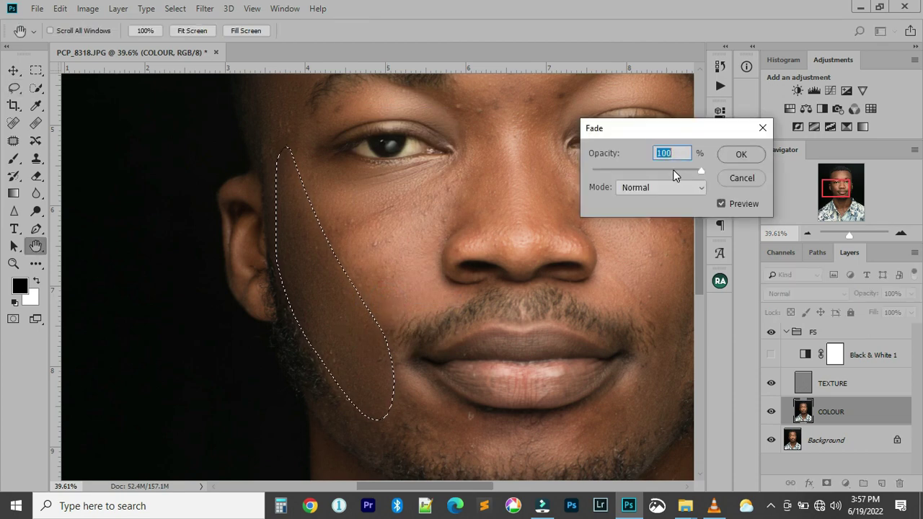
key("Return")
key("ctrl+d")
Lasso the under-eye and outer cheek area on the image's right and smooth it with Gaussian Blur faded to 62% opacity
scroll(378, 164, "right", 3)
mouse_move(378, 165)
left_mouse_down()
mouse_move(285, 322)
mouse_move(361, 274)
mouse_move(398, 144)
left_mouse_up()
key("ctrl+d")
scroll(382, 246, "right", 3)
scroll(420, 204, "up", 1)
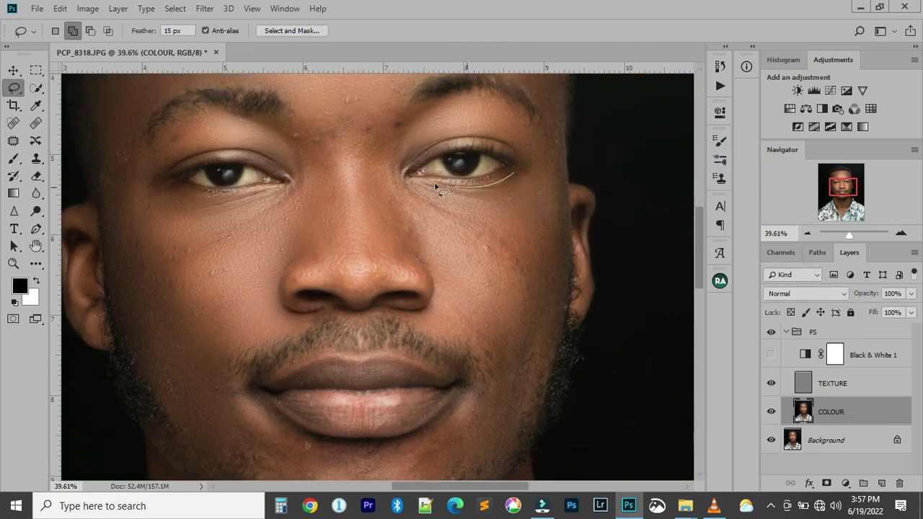
mouse_move(437, 187)
left_mouse_down()
mouse_move(572, 225)
mouse_move(515, 173)
left_mouse_up()
right_click(524, 228)
left_click(570, 411)
key("ctrl+shift+f")
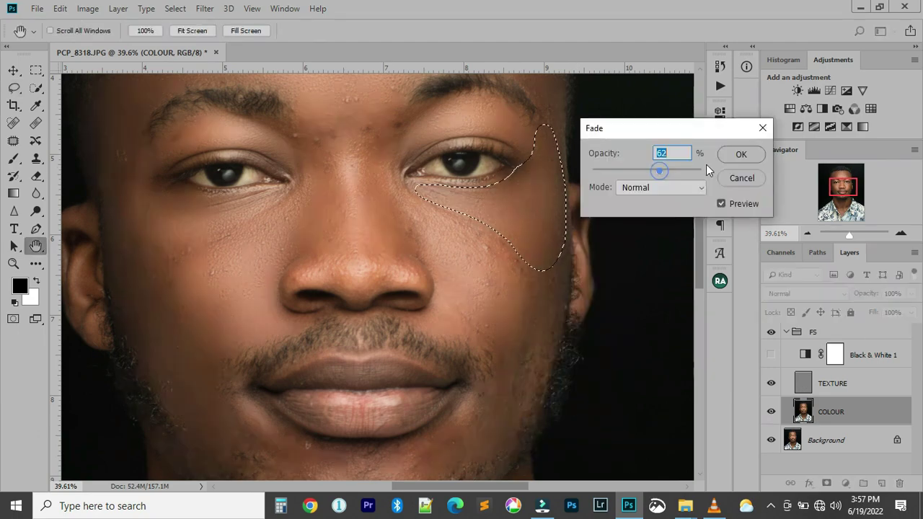
key("Return")
key("ctrl+d")
Select the cheek beside the nose on the image's right, excluding the eye corner, and reapply the Gaussian Blur
mouse_move(397, 176)
left_mouse_down()
mouse_move(423, 324)
mouse_move(457, 222)
mouse_move(401, 171)
left_mouse_up()
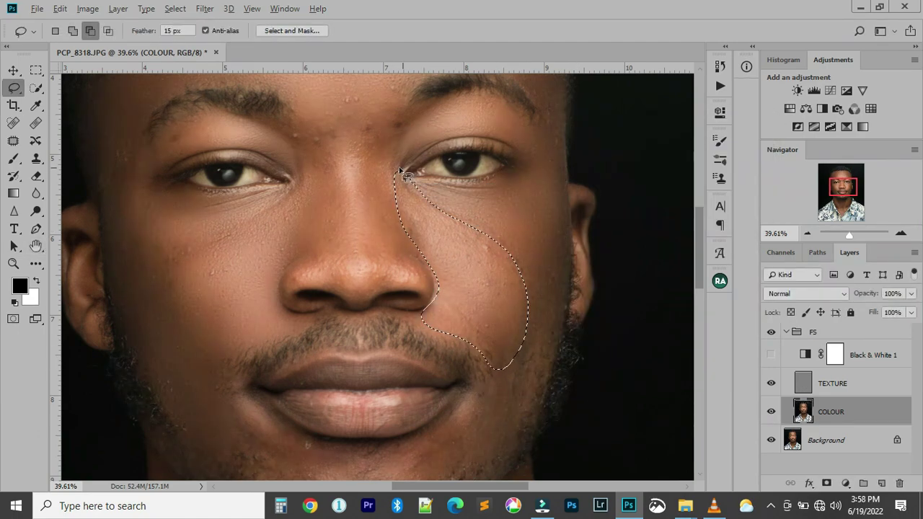
right_click(480, 249)
left_click(515, 353)
Lasso the jaw strip along the beard on the image's right and smooth it with Gaussian Blur faded to 56% opacity
scroll(478, 305, "down", 3)
scroll(478, 305, "right", 2)
left_click_drag(472, 209, 428, 280)
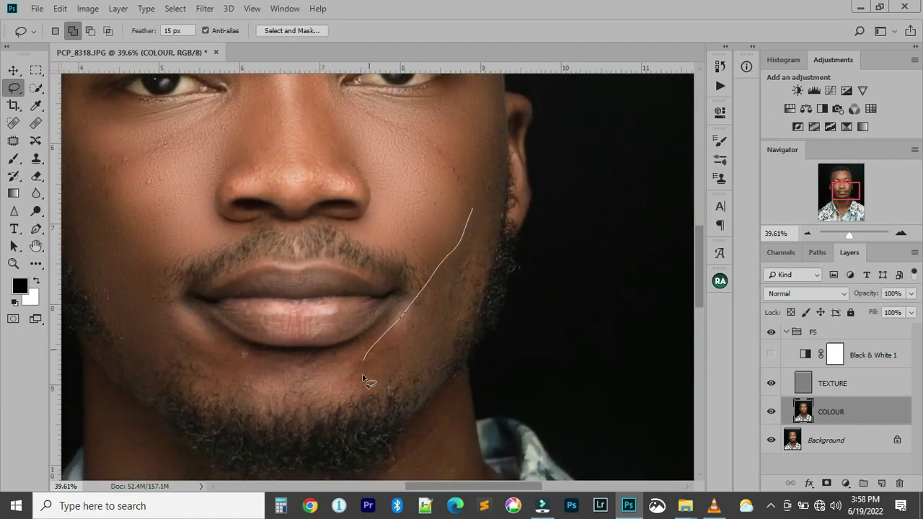
mouse_move(483, 284)
left_mouse_down()
mouse_move(496, 235)
mouse_move(493, 193)
left_mouse_up()
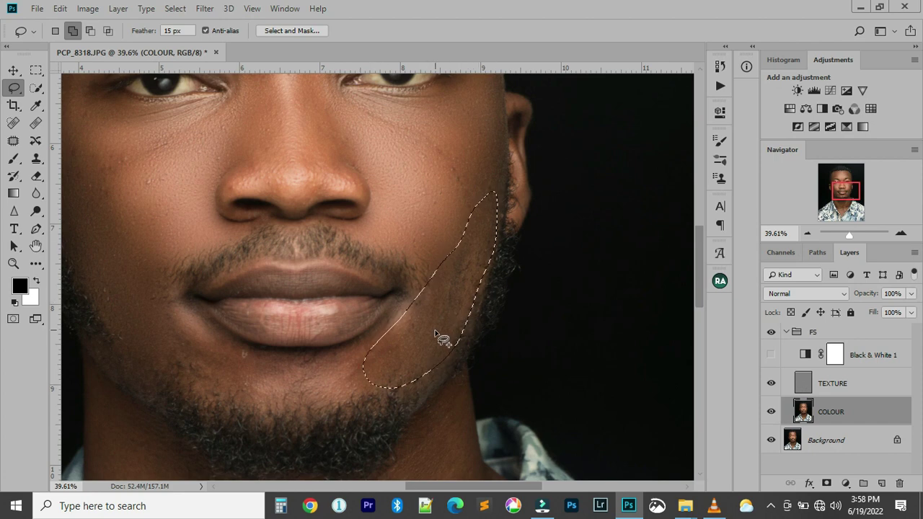
right_click(434, 347)
left_click(473, 281)
key("ctrl+shift+f")
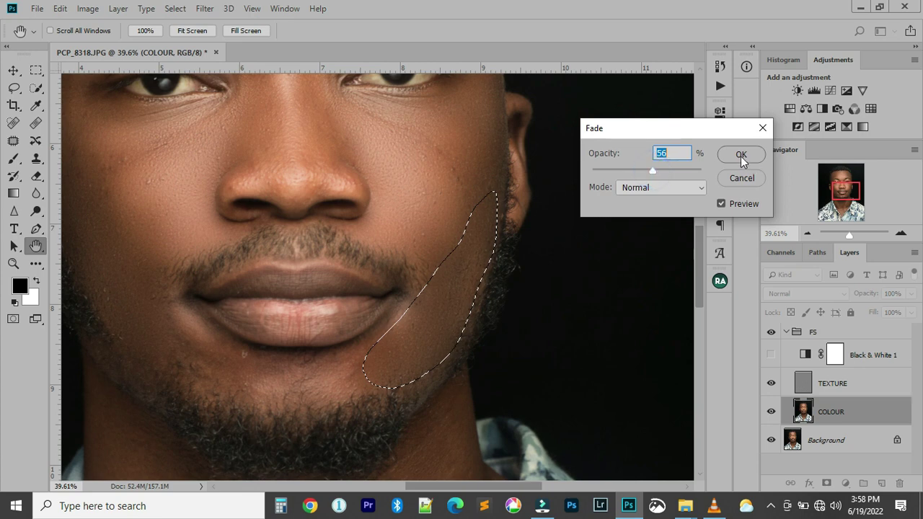
left_click(741, 156)
key("ctrl+d")
Select the chin area between lower lip and beard and smooth it with Gaussian Blur faded to 65% opacity
mouse_move(347, 331)
left_mouse_down()
mouse_move(481, 268)
mouse_move(400, 290)
left_mouse_up()
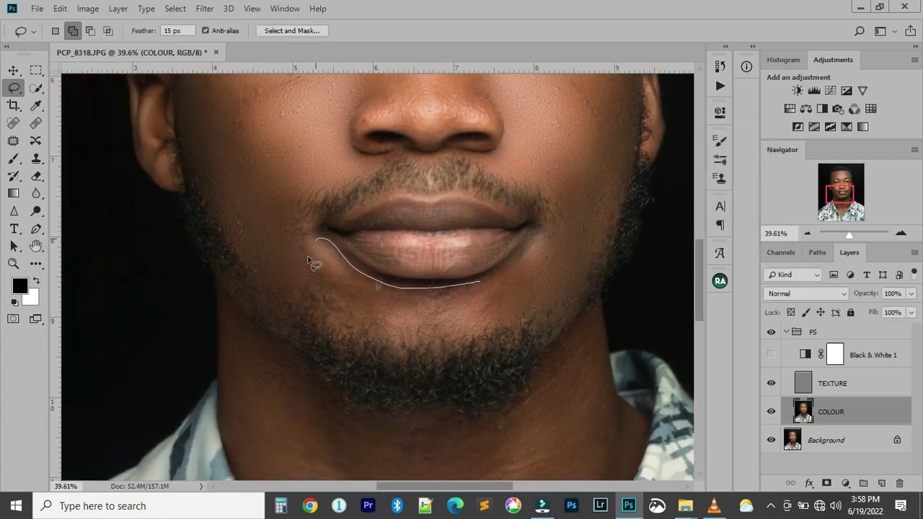
right_click(419, 316)
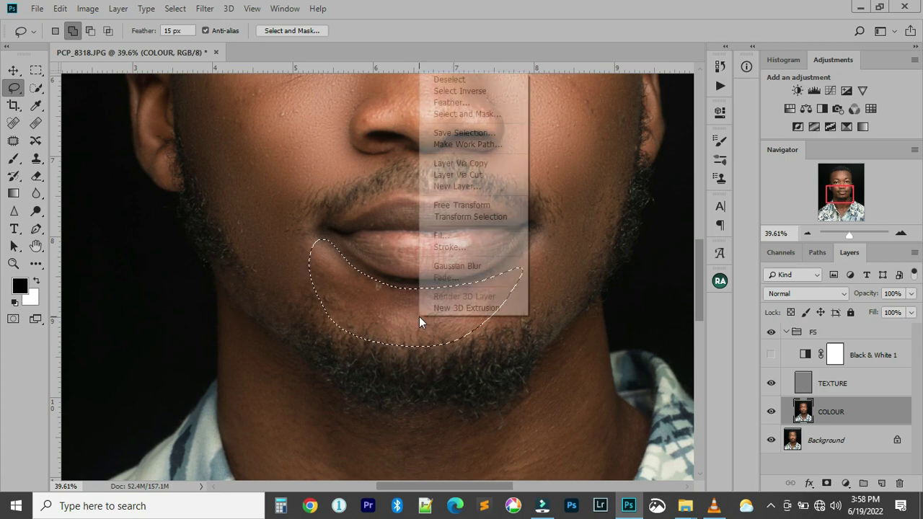
left_click(453, 265)
key("shift+ctrl+f")
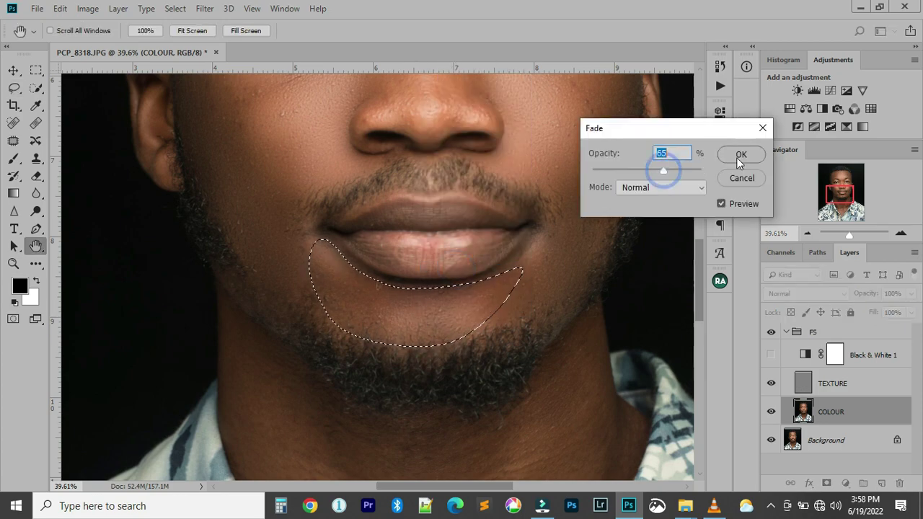
left_click(736, 158)
key("ctrl+d")
Select both sides of the nose and smooth them together with Gaussian Blur faded to 47% opacity
scroll(378, 207, "up", 5)
mouse_move(363, 160)
left_mouse_down()
mouse_move(399, 282)
mouse_move(371, 230)
left_mouse_up()
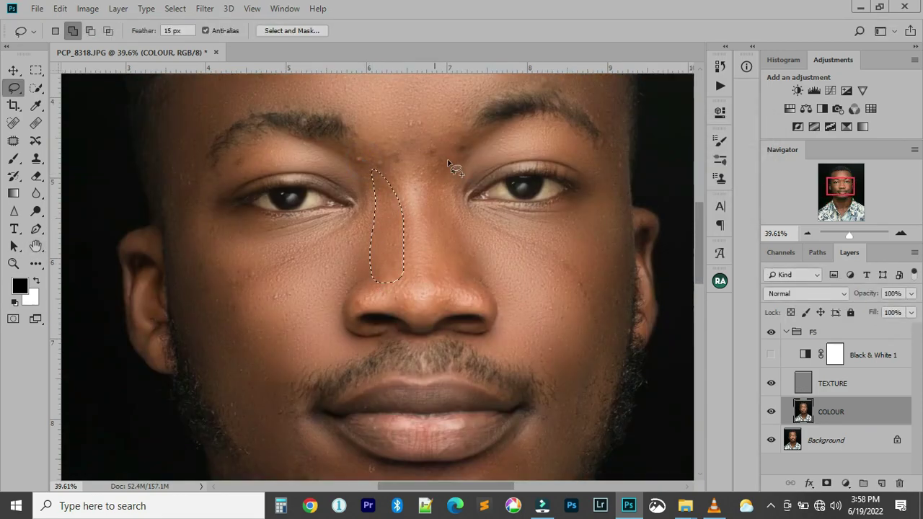
mouse_move(445, 153)
left_mouse_down()
mouse_move(432, 199)
mouse_move(472, 262)
mouse_move(434, 216)
left_mouse_up()
right_click(436, 227)
left_click(502, 443)
key("shift+ctrl+f")
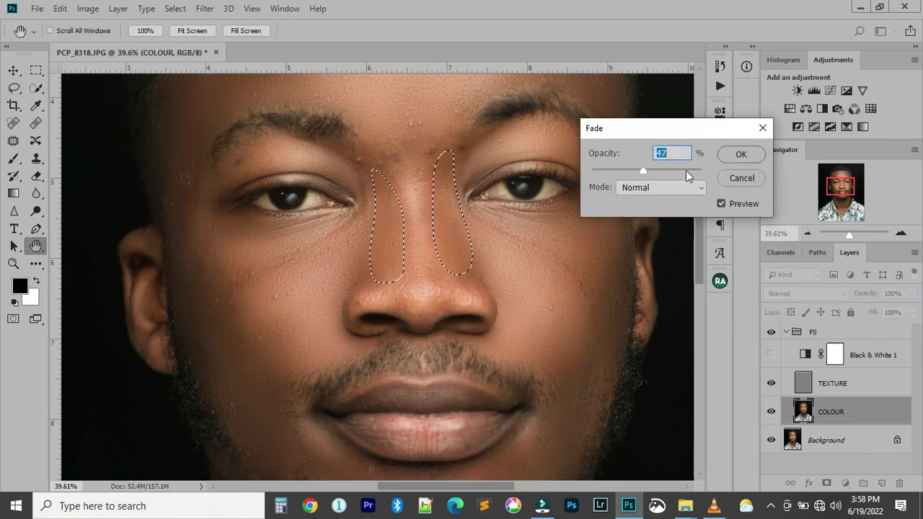
left_click(736, 157)
key("ctrl+d")
Lasso the nose bridge from between the brows to the tip and smooth it with a faded Gaussian Blur
mouse_move(426, 144)
left_mouse_down()
mouse_move(399, 192)
mouse_move(421, 298)
left_mouse_up()
key("ctrl+f")
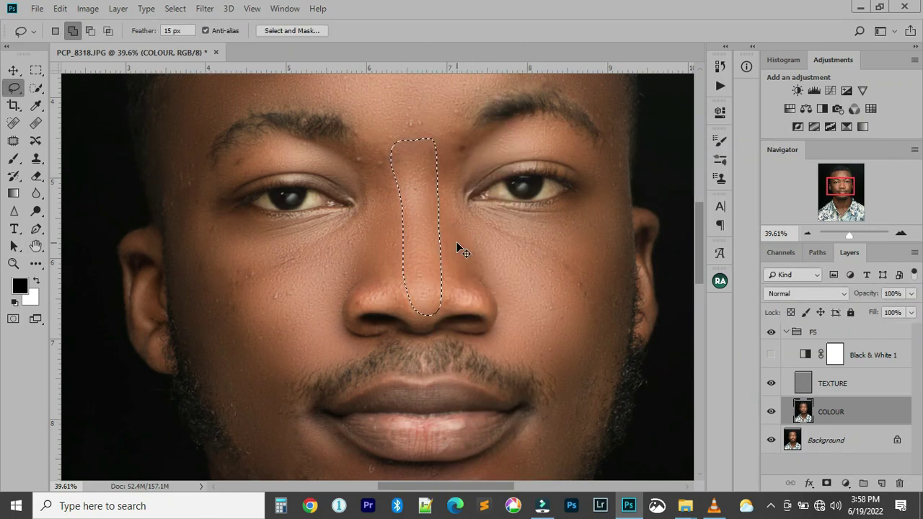
key("shift+ctrl+f")
left_click(737, 157)
Select the lower and upper lips with the Lasso Tool and smooth them with a faded Gaussian Blur
mouse_move(510, 373)
left_mouse_down()
mouse_move(512, 189)
mouse_move(512, 451)
left_mouse_up()
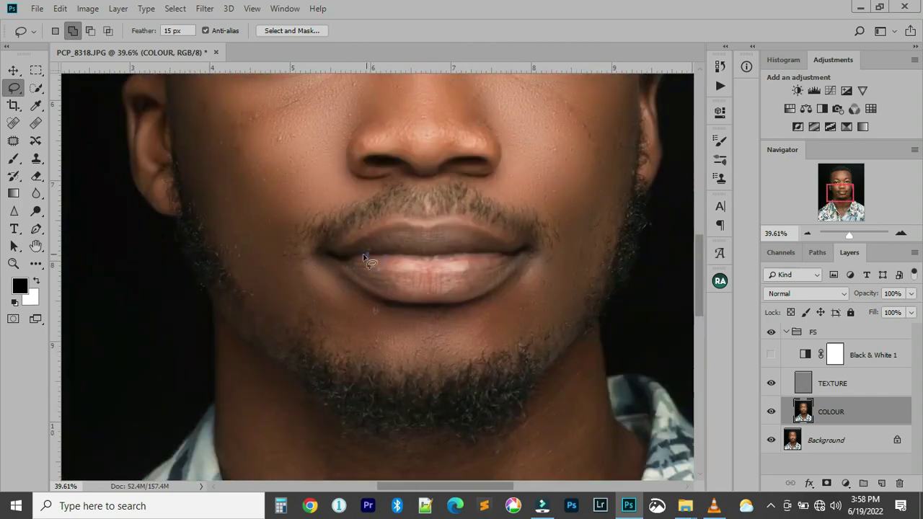
mouse_move(367, 258)
left_mouse_down()
mouse_move(508, 274)
mouse_move(364, 258)
left_mouse_up()
mouse_move(442, 227)
left_mouse_down()
mouse_move(390, 224)
mouse_move(441, 227)
left_mouse_up()
right_click(423, 292)
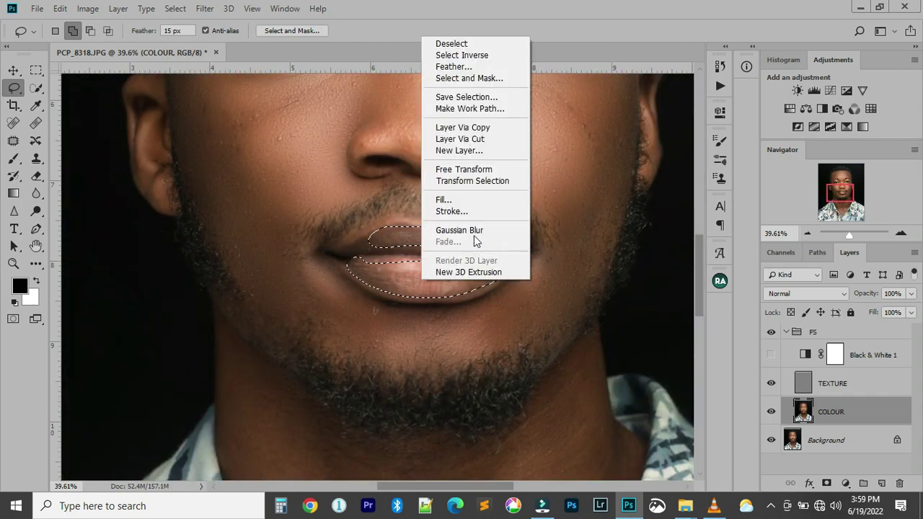
left_click(447, 215)
key("shift+ctrl+f")
key("Return")
Smooth the lassoed side of the neck between beard and collar on the image's right with the Gaussian Blur
left_click_drag(541, 472, 505, 175)
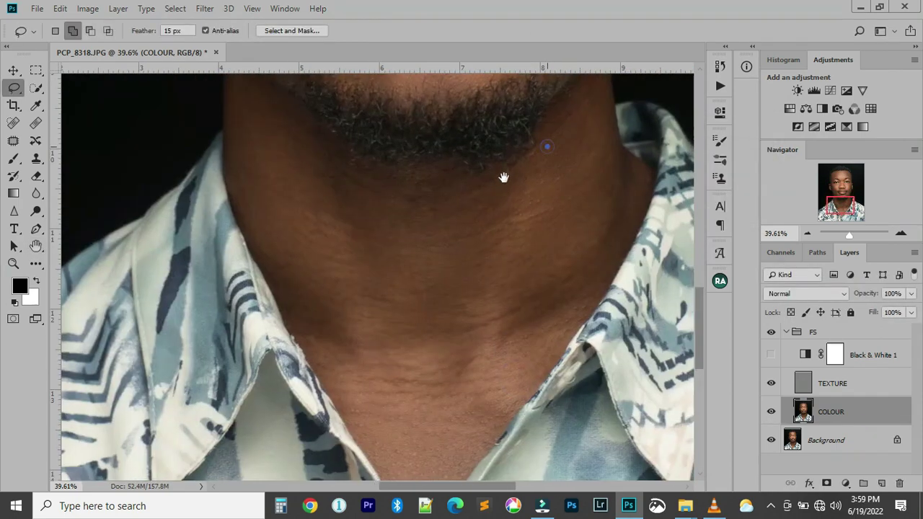
mouse_move(546, 104)
left_mouse_down()
mouse_move(470, 378)
mouse_move(588, 252)
left_mouse_up()
left_click_drag(566, 281, 601, 241)
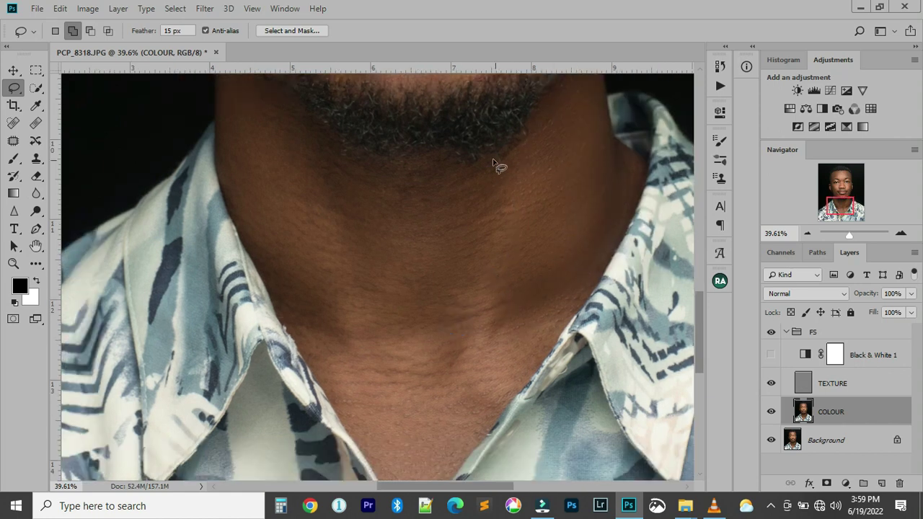
Select the middle of the neck from below the beard to the throat base and smooth it with a faded Gaussian Blur
mouse_move(495, 165)
left_mouse_down()
mouse_move(344, 170)
mouse_move(423, 382)
mouse_move(492, 162)
left_mouse_up()
right_click(413, 281)
left_click(442, 258)
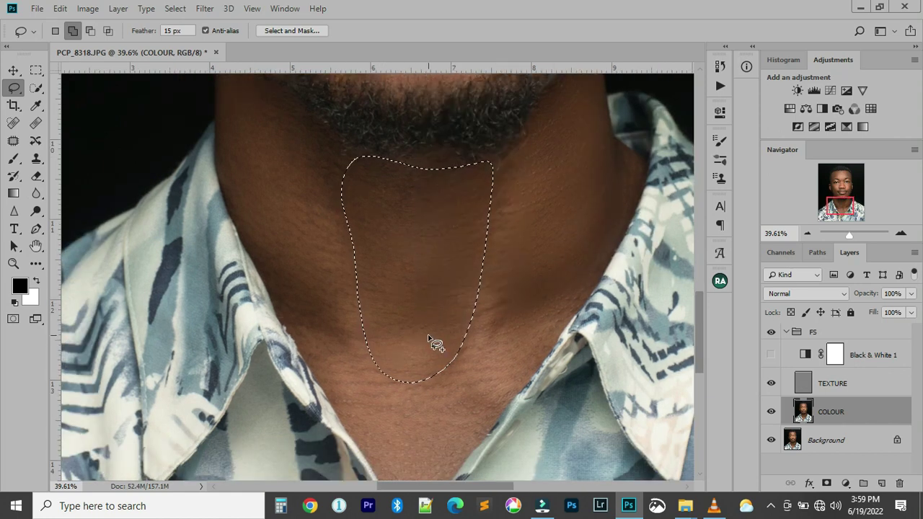
key("shift+ctrl+f")
left_click(741, 153)
Lasso the narrow neck strip just right of the throat, reapply the Gaussian Blur with a fade, and deselect
mouse_move(529, 133)
left_mouse_down()
mouse_move(481, 267)
mouse_move(490, 306)
left_mouse_up()
key("ctrl+alt+f")
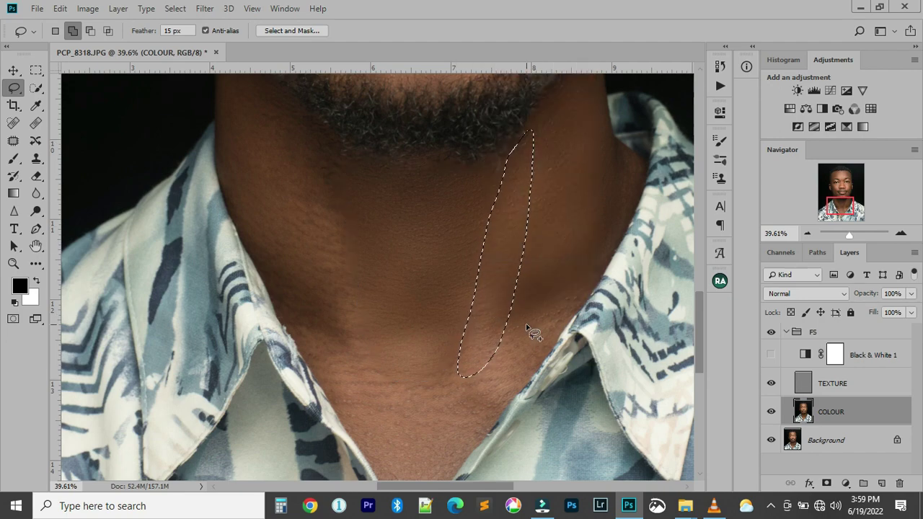
key("shift+ctrl+f")
key("Return")
key("ctrl+d")
Select the side of the neck on the image's left down to the collar, smooth it with Gaussian Blur, and deselect
mouse_move(352, 162)
left_mouse_down()
mouse_move(303, 127)
mouse_move(422, 437)
mouse_move(354, 160)
left_mouse_up()
right_click(367, 391)
left_click(408, 277)
key("ctrl+f")
key("Escape")
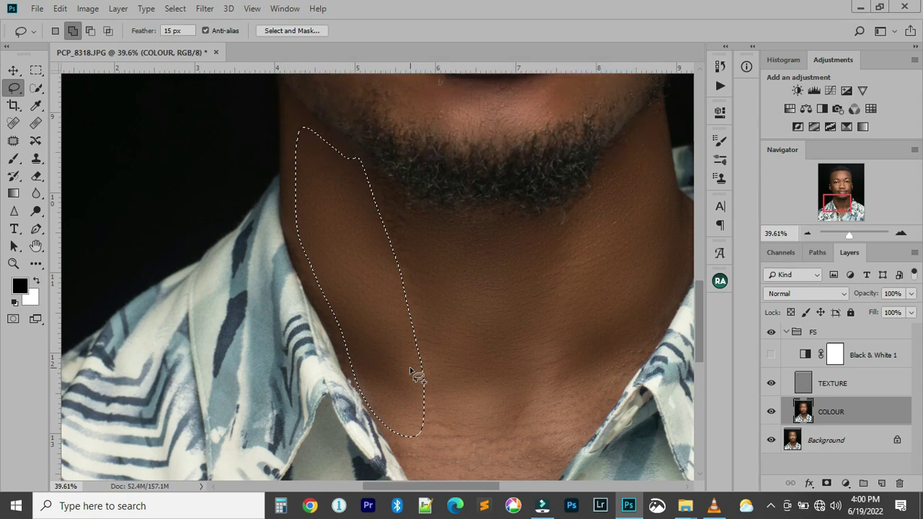
key("ctrl+d")
Lasso the chest skin inside the shirt's open collar for smoothing
scroll(432, 303, "down", 3)
scroll(418, 274, "down", 2)
mouse_move(390, 240)
left_mouse_down()
mouse_move(456, 330)
mouse_move(410, 255)
mouse_move(375, 241)
left_mouse_up()
right_click(426, 296)
key("Escape")
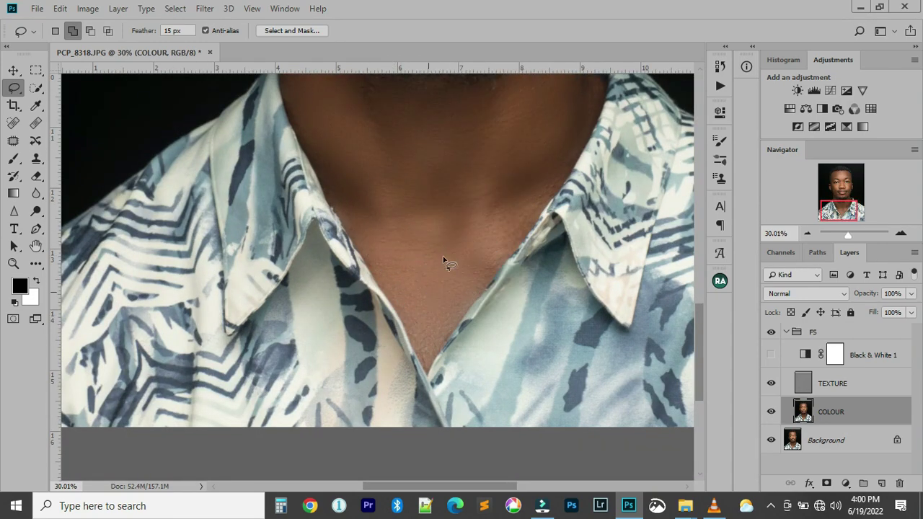
left_click_drag(449, 260, 441, 392)
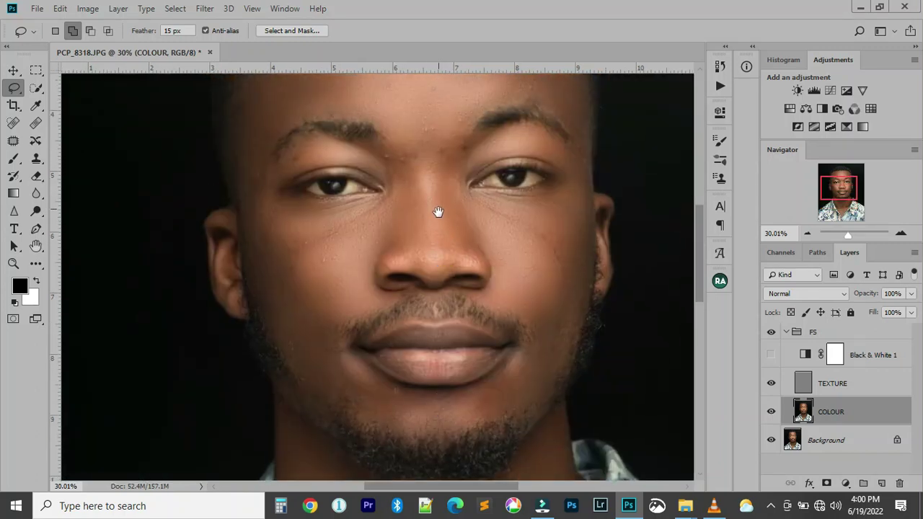
left_click_drag(439, 212, 387, 305)
scroll(382, 300, "down", 2)
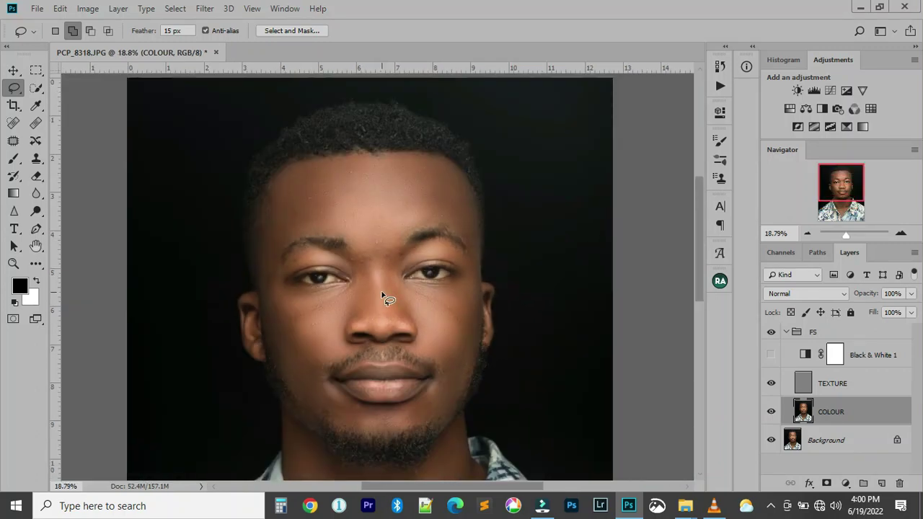
Compare the face before and after smoothing by toggling the FS group's visibility while inspecting the skin up close
scroll(380, 335, "up", 3)
left_click_drag(380, 339, 481, 281)
left_click(771, 332)
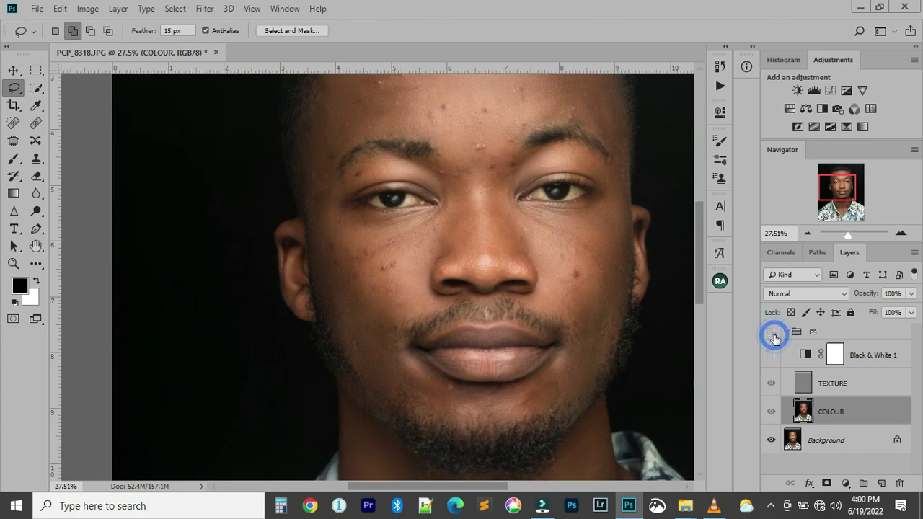
left_click_drag(578, 306, 521, 346)
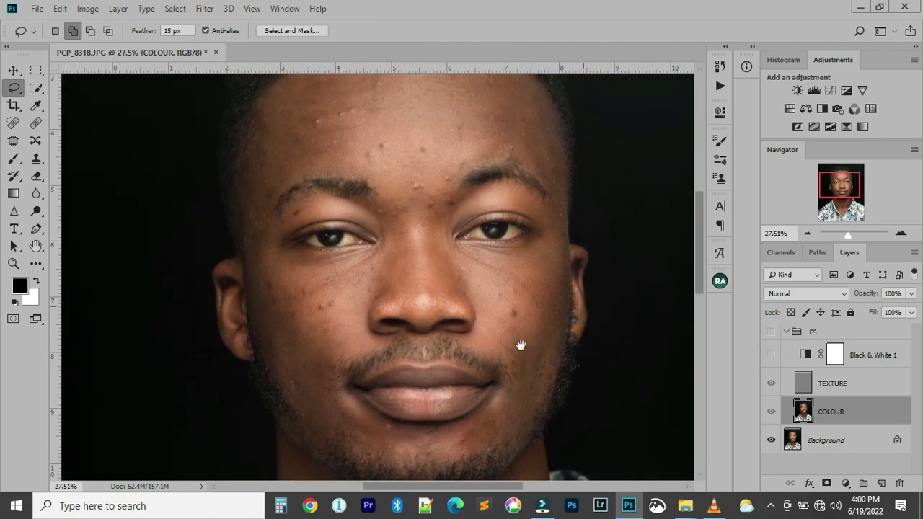
scroll(523, 348, "down", 1)
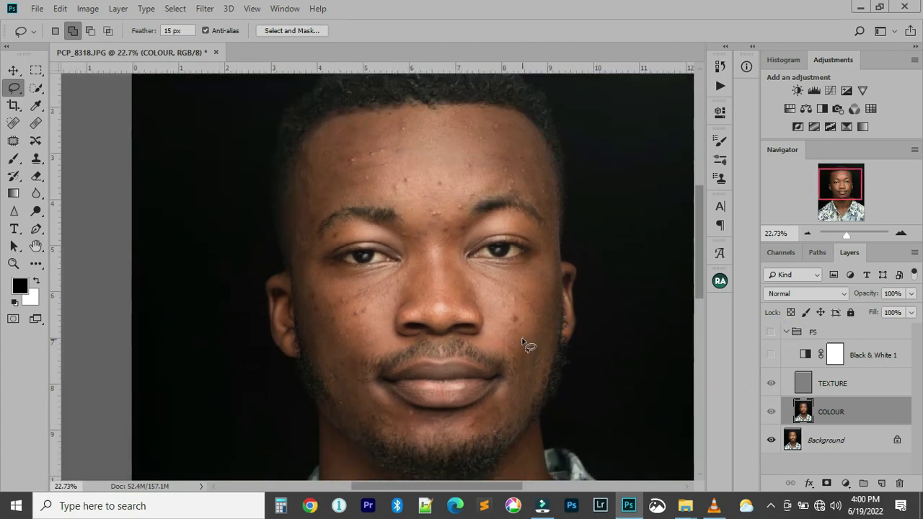
left_click(771, 334)
left_click(769, 334)
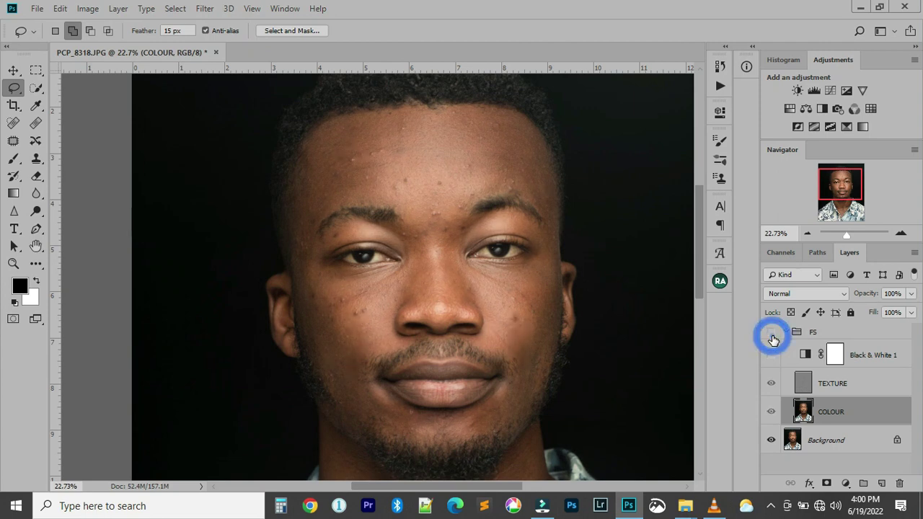
scroll(490, 324, "up", 1)
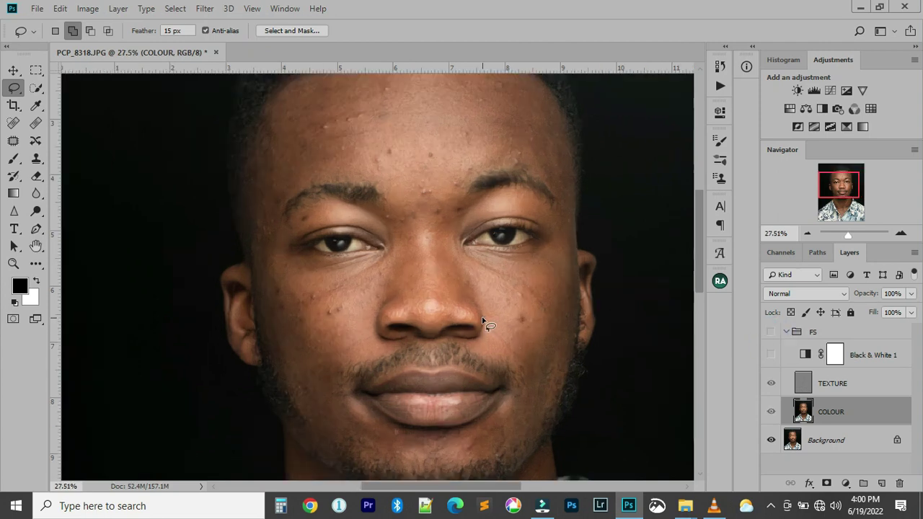
left_click(771, 333)
left_click(770, 332)
Show the Black & White 1 adjustment, make the TEXTURE layer active, and choose the Clone Stamp Tool
left_click(772, 356)
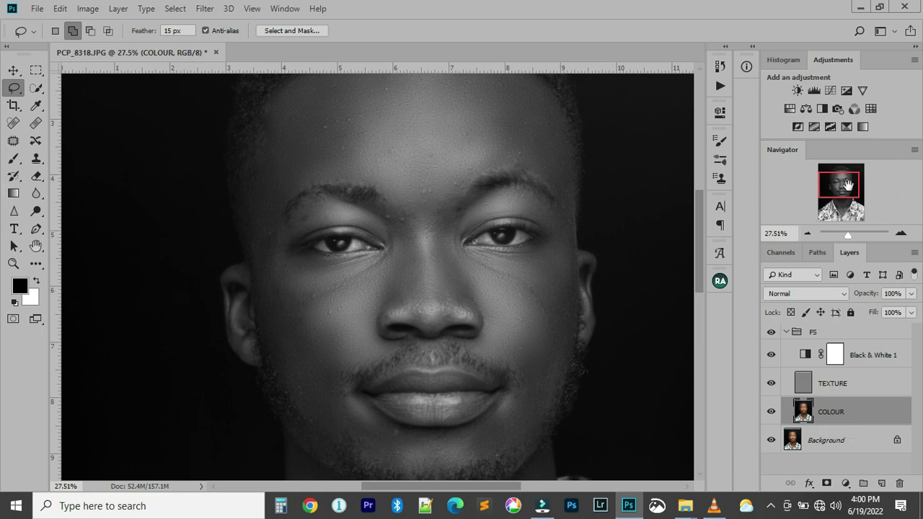
left_click_drag(848, 186, 848, 206)
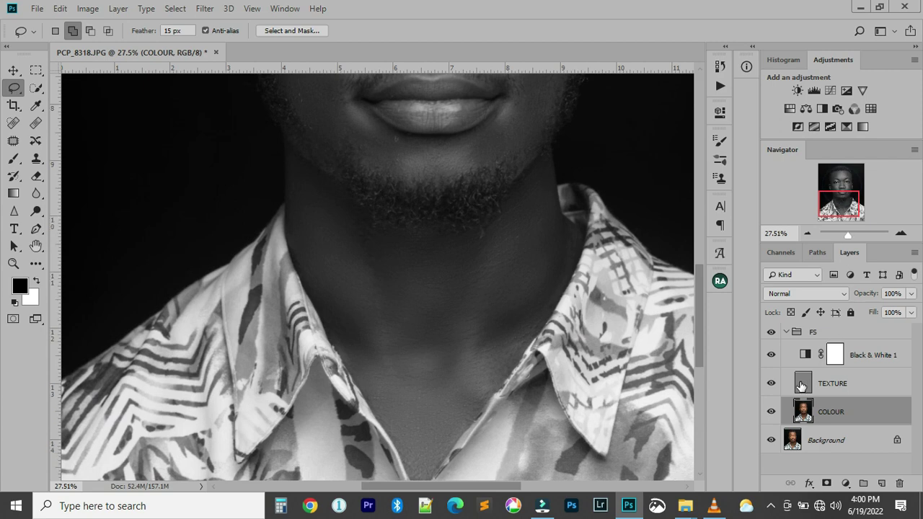
left_click(800, 386)
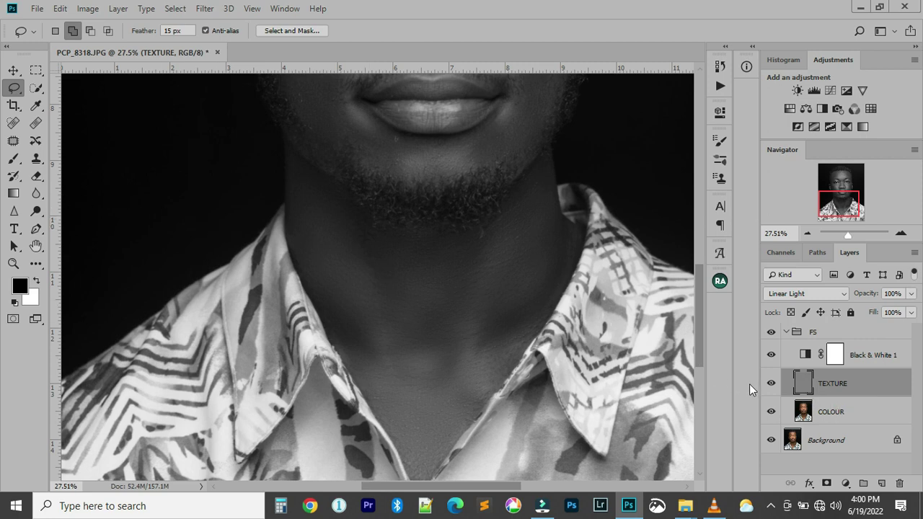
left_click(36, 156)
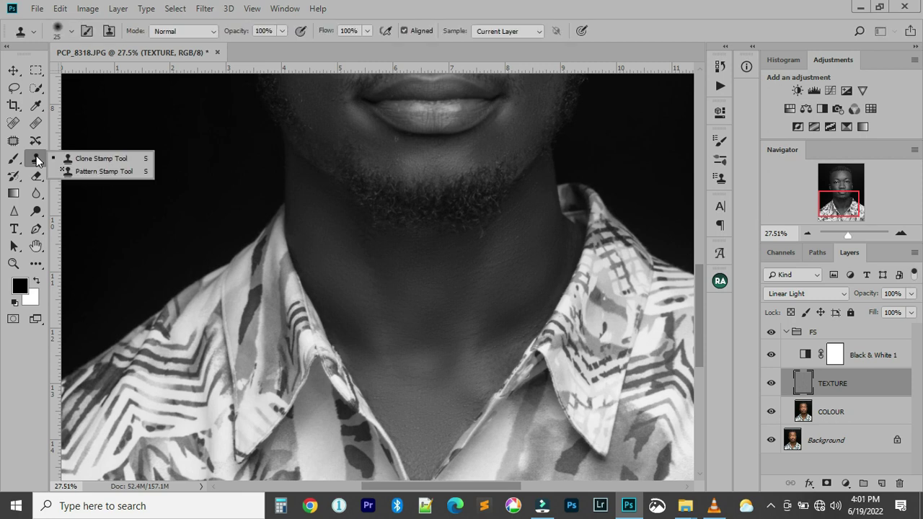
left_click(119, 158)
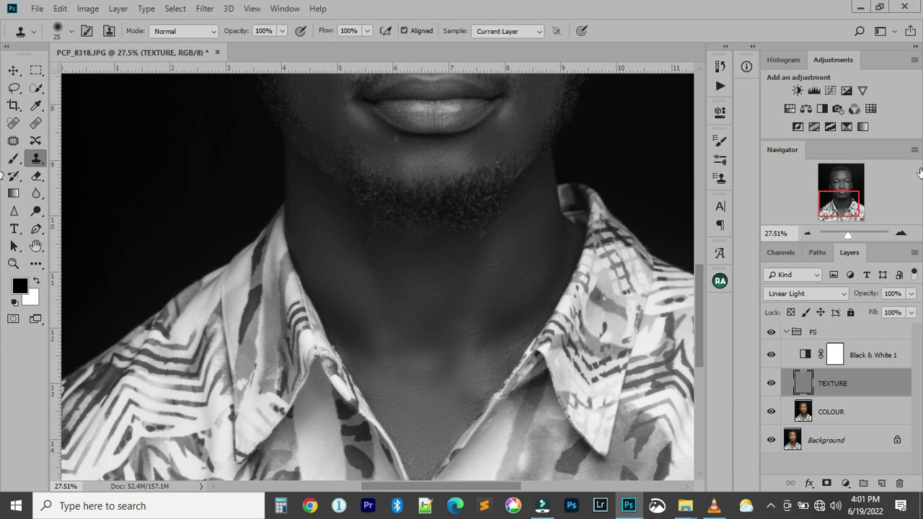
Examine the face's skin texture in colour and in black and white using the Black & White 1 layer
left_click_drag(832, 208, 834, 185)
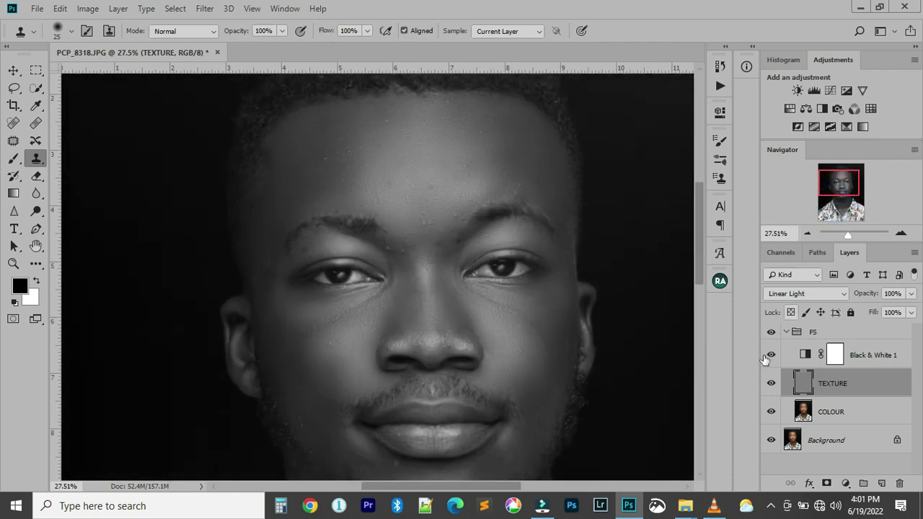
left_click(771, 355)
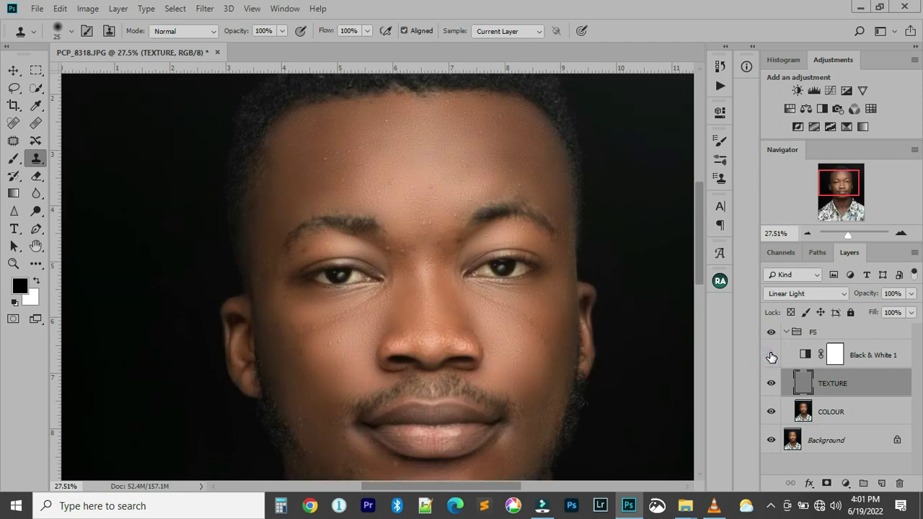
left_click(771, 355)
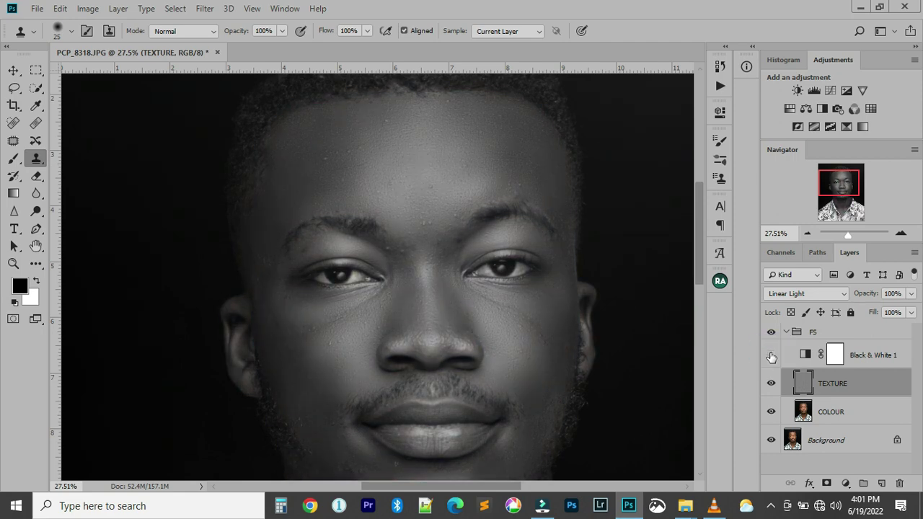
left_click(770, 355)
left_click(876, 360)
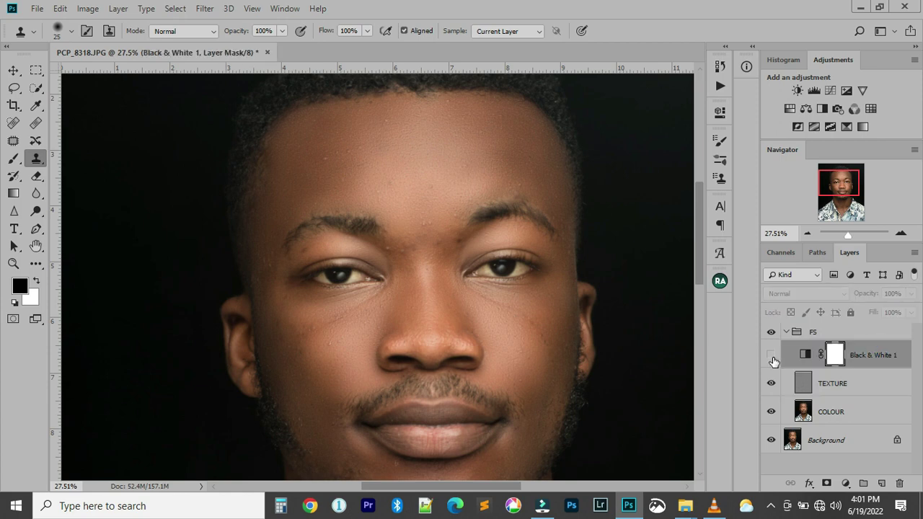
left_click(771, 354)
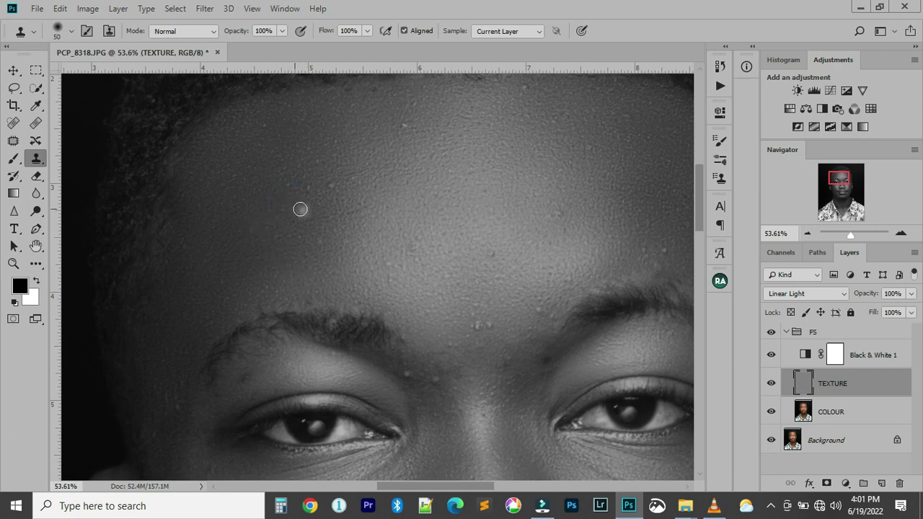
Hide Black & White 1 and clone clean texture over the forehead bumps above and between the eyebrows with a size 50 brush
left_click(771, 355)
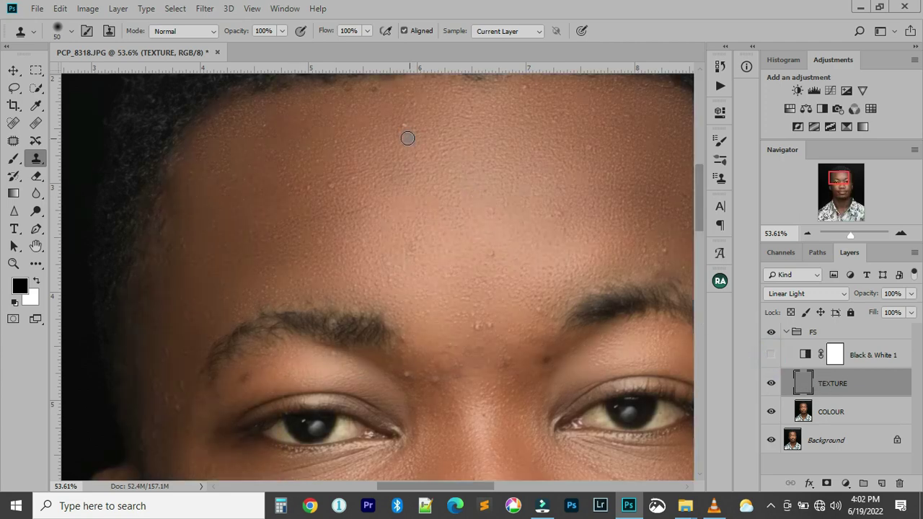
left_click(493, 321, "alt")
left_click(614, 305)
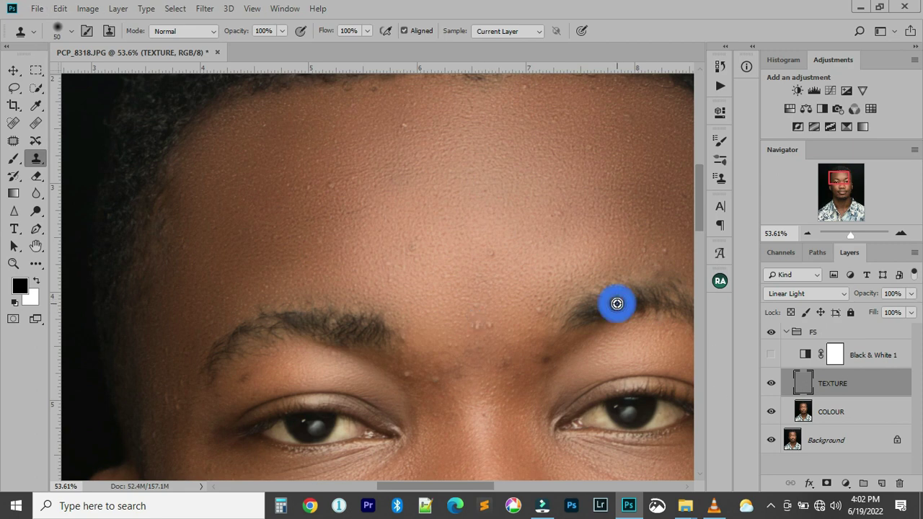
left_click(476, 338, "alt")
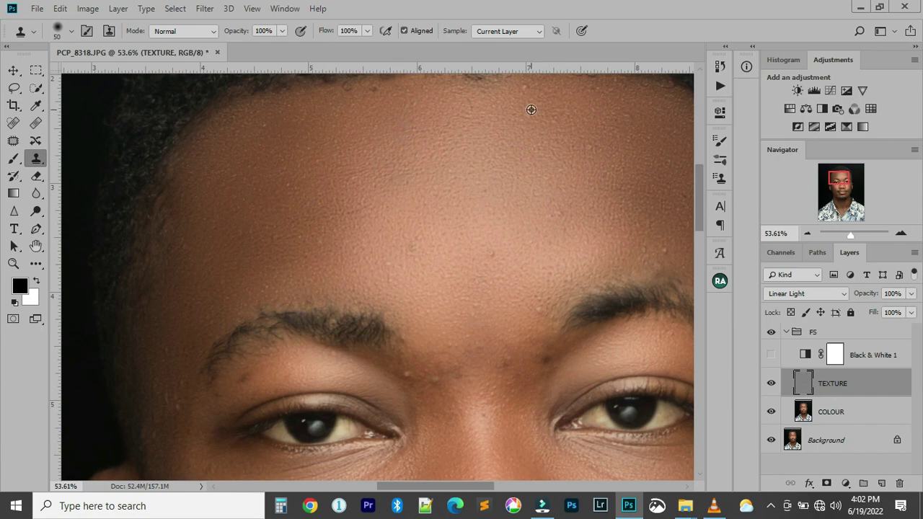
left_click(498, 267)
Show Black & White 1 and clone away remaining texture bumps at the inner eyebrow and across both sides of the forehead
left_click(771, 355)
left_click(407, 372)
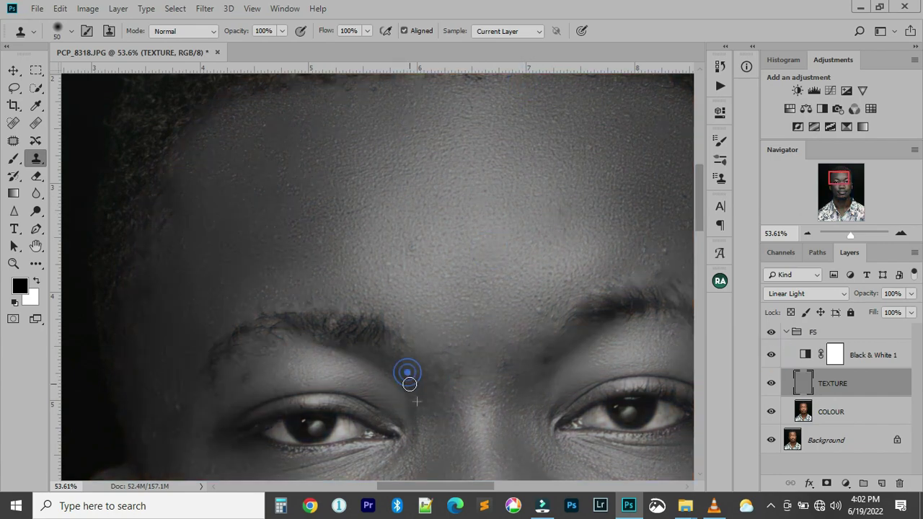
scroll(288, 360, "up", 2)
left_click(415, 279)
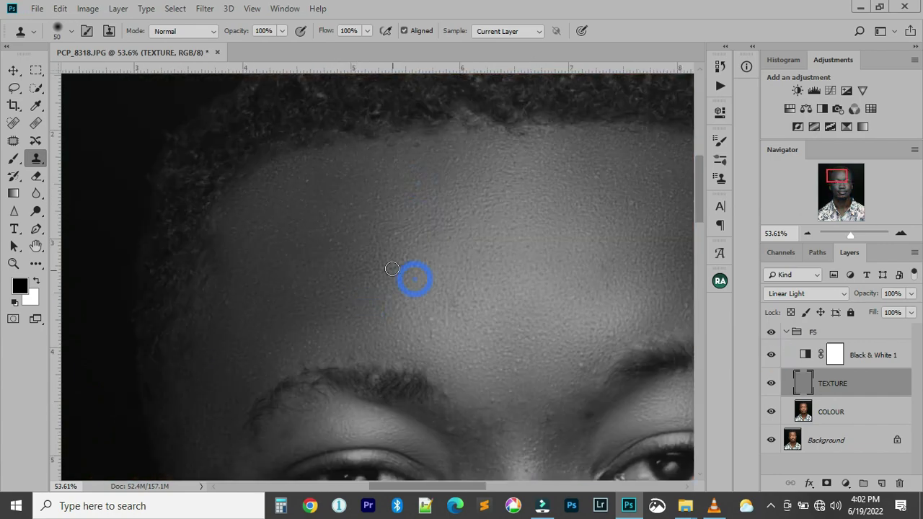
left_click(306, 184)
scroll(544, 252, "right", 3)
scroll(543, 252, "down", 2)
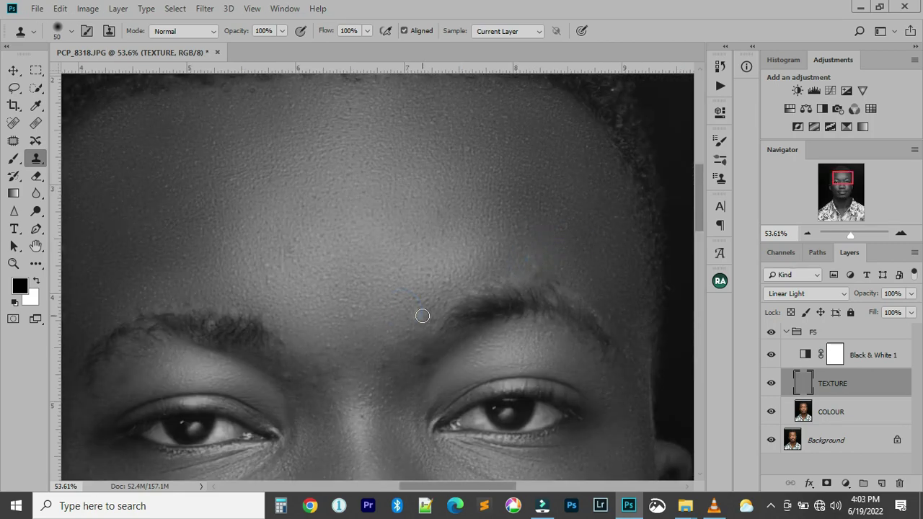
left_click(469, 148)
Clone out texture blemishes between the eyebrows and on the upper nose bridge
scroll(316, 181, "down", 3)
scroll(316, 181, "left", 1)
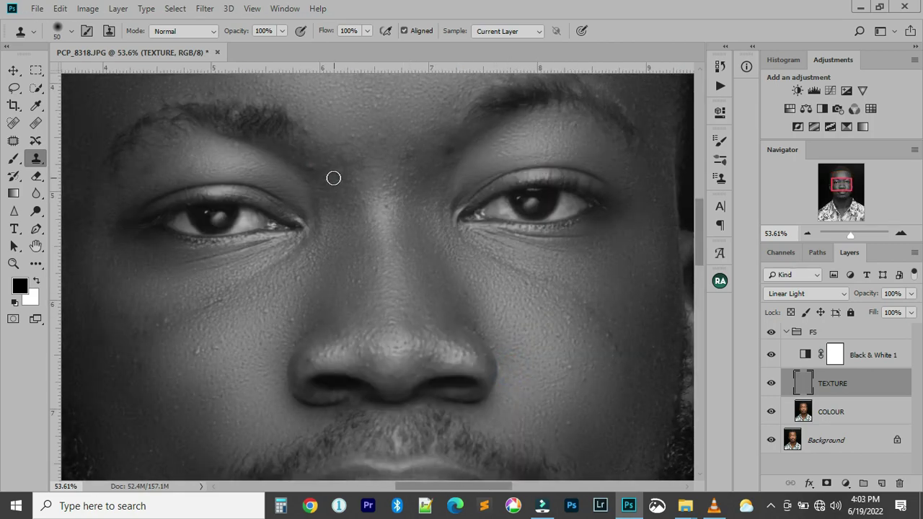
left_click(402, 194)
left_click(351, 138)
left_click(412, 162)
Clone away texture spots on the cheeks and near the inner eye corner with a size 45 brush
scroll(312, 181, "down", 3)
scroll(312, 180, "left", 2)
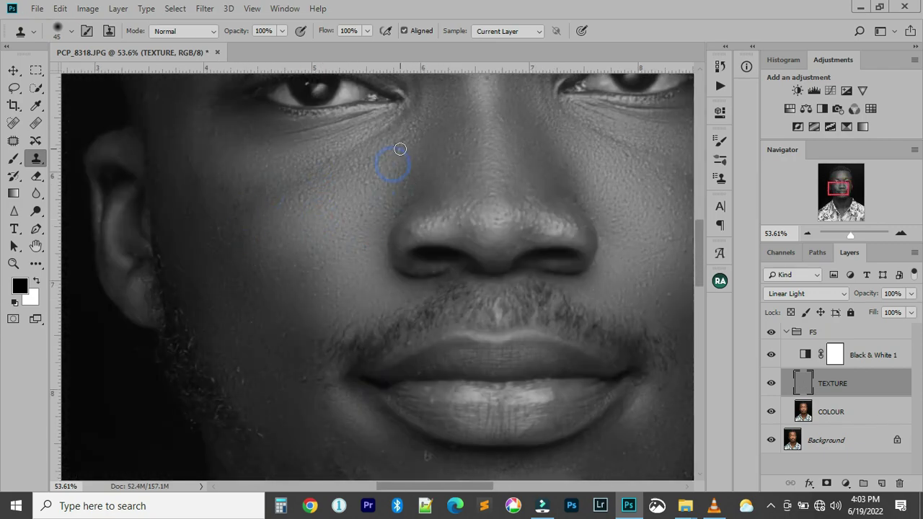
scroll(400, 150, "up", 3)
scroll(400, 150, "right", 2)
left_click(519, 325)
left_click(263, 126)
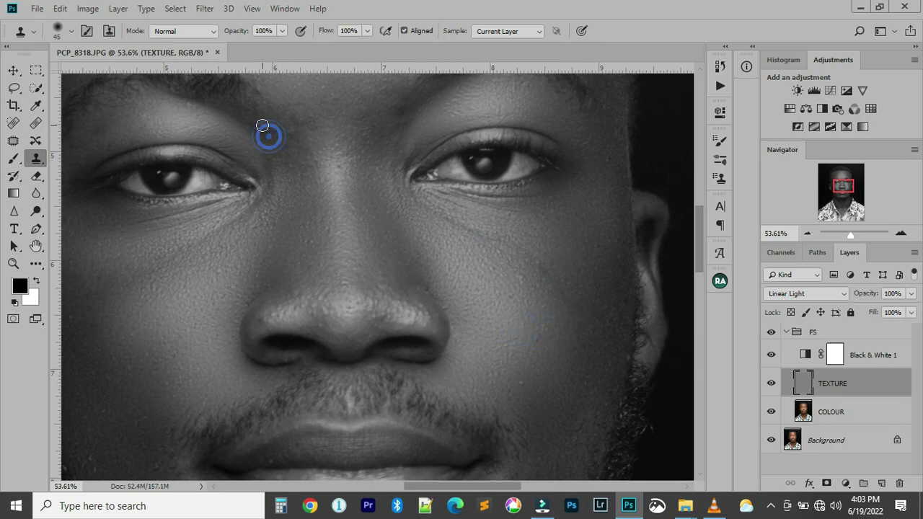
Clean the lower face texture with the Clone Stamp, covering spots on the cheek beside the mouth on the image's left
scroll(579, 183, "down", 5)
scroll(574, 169, "up", 2)
left_click(599, 101)
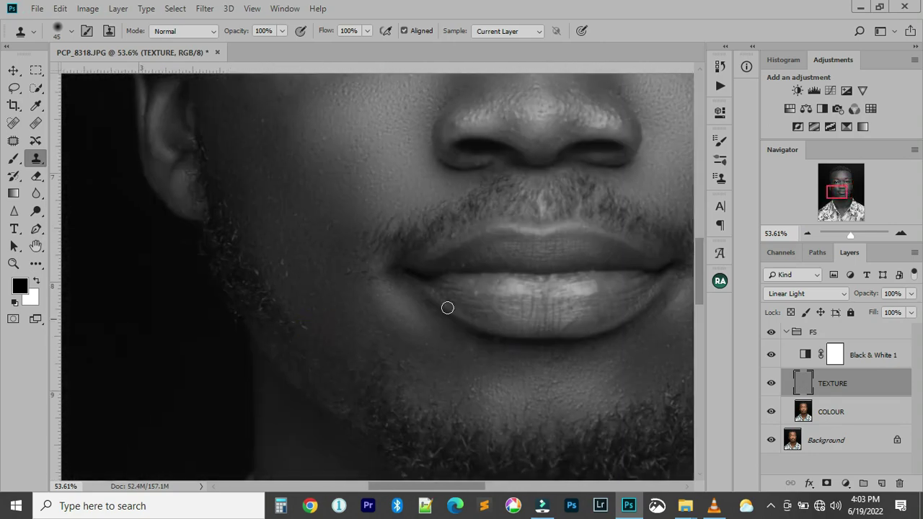
scroll(447, 308, "left", 3)
left_click(340, 290, "alt")
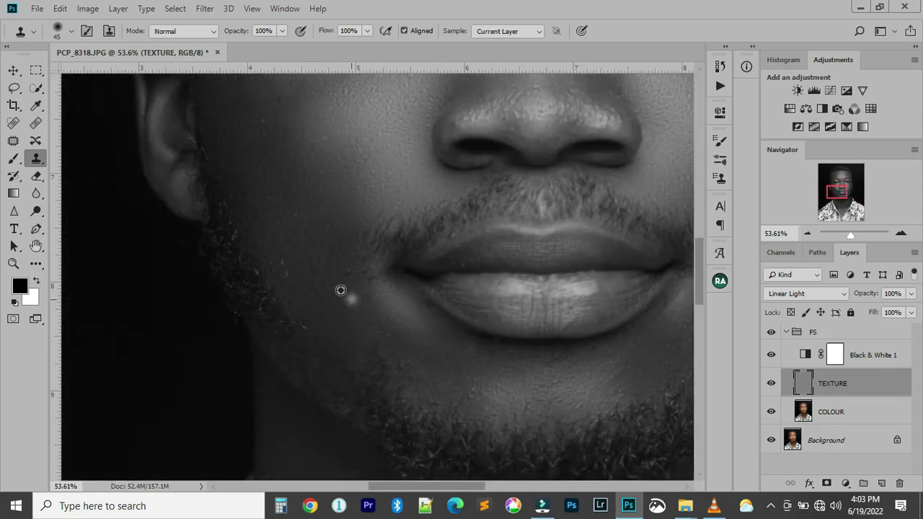
left_click(292, 216)
Clone smooth texture over the bumps on both sides of the neck below the beard
scroll(265, 194, "down", 2)
scroll(264, 195, "right", 4)
scroll(476, 253, "down", 3)
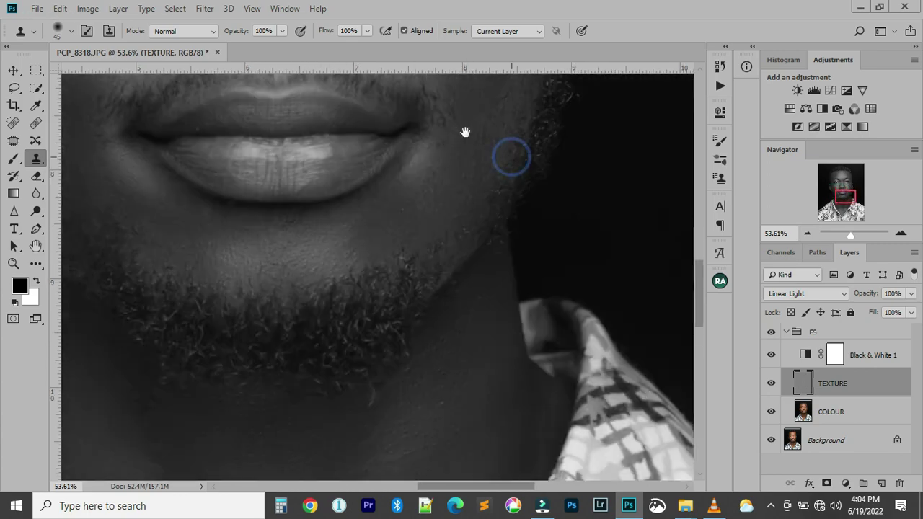
scroll(509, 154, "left", 2)
left_click(550, 295)
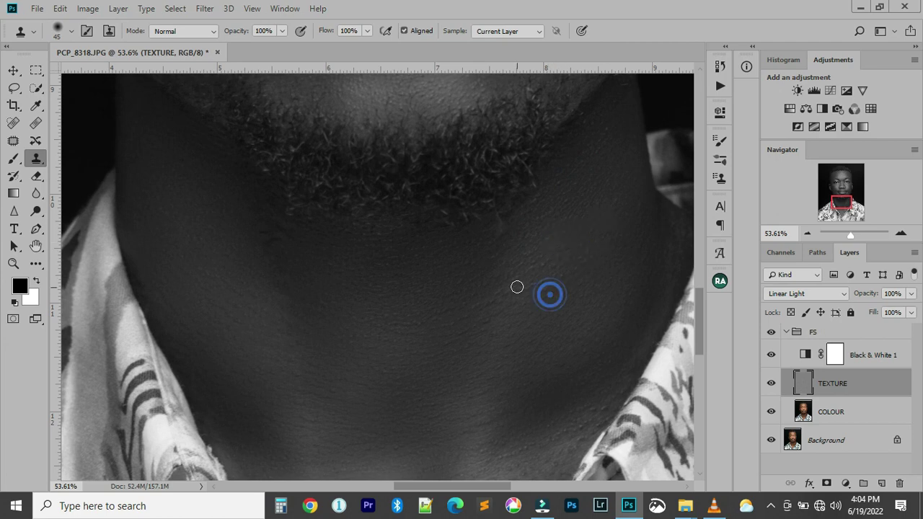
left_click(284, 255)
left_click(288, 235)
Clone out texture bumps at the base of the neck and on the chest inside the open collar
scroll(433, 238, "down", 2)
scroll(432, 238, "left", 1)
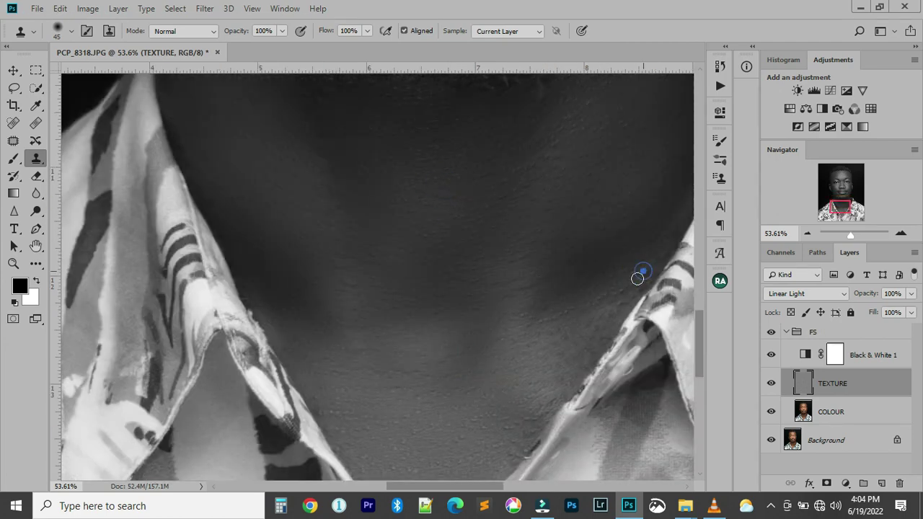
scroll(387, 189, "down", 3)
left_click(335, 247)
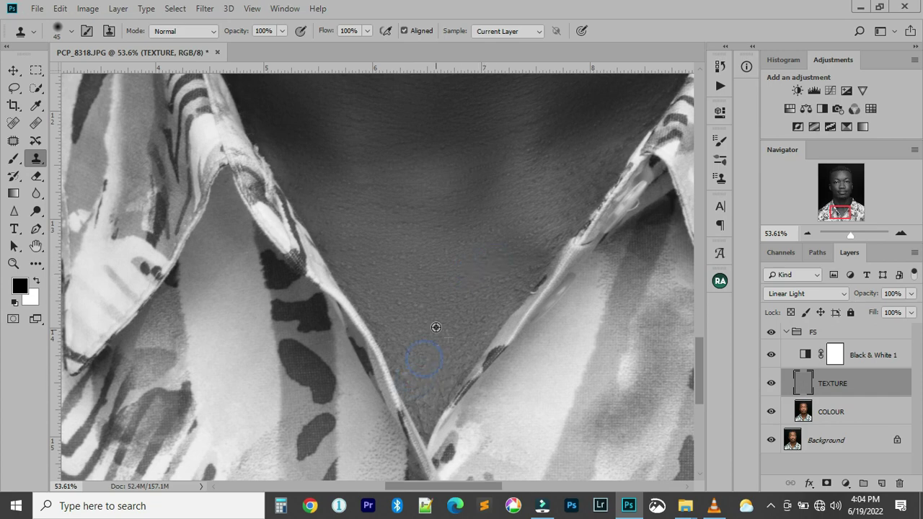
Hide Black & White 1 and clone away leftover texture spots on the cheek under the eye and on the nose bridge
scroll(436, 327, "up", 15)
scroll(454, 214, "left", 1)
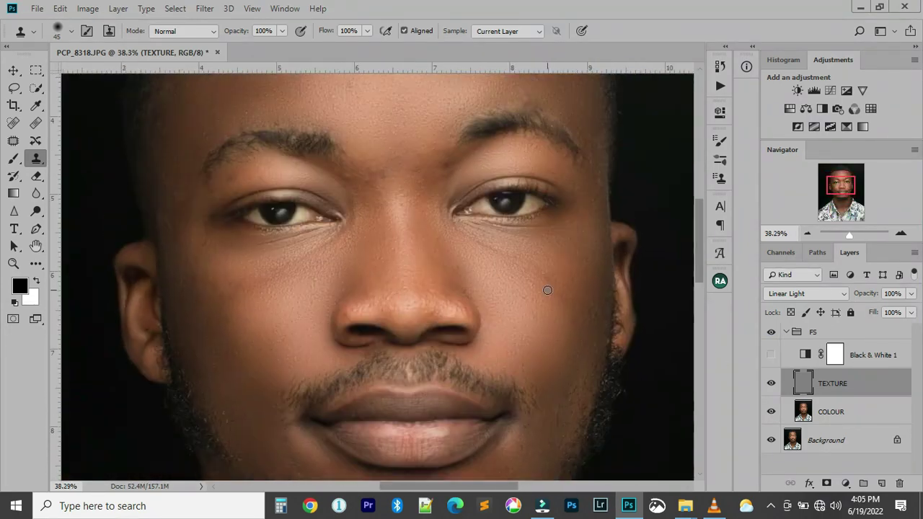
left_click(484, 243)
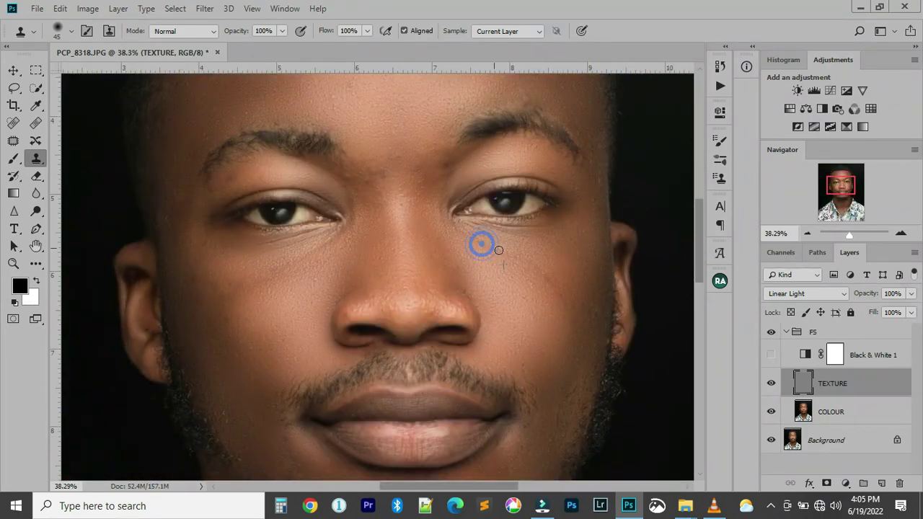
left_click(534, 317, "alt")
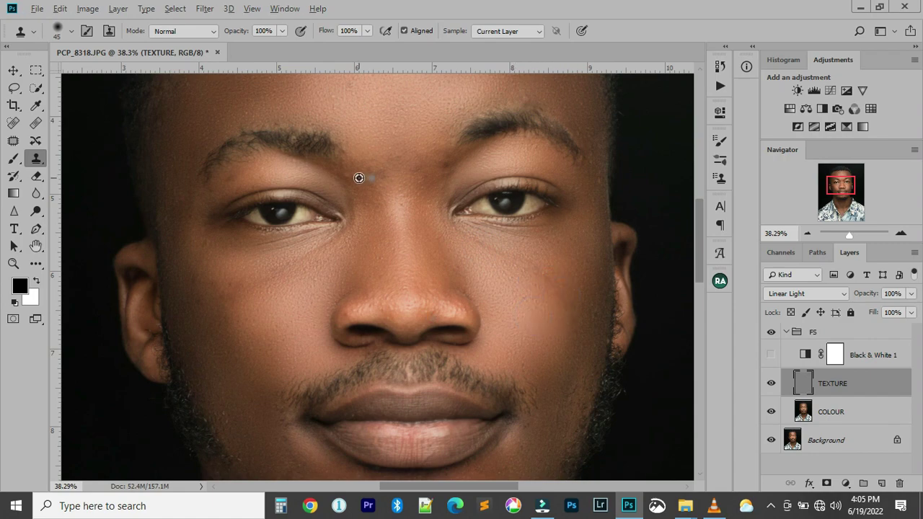
left_click_drag(361, 177, 401, 253)
scroll(400, 253, "down", 5)
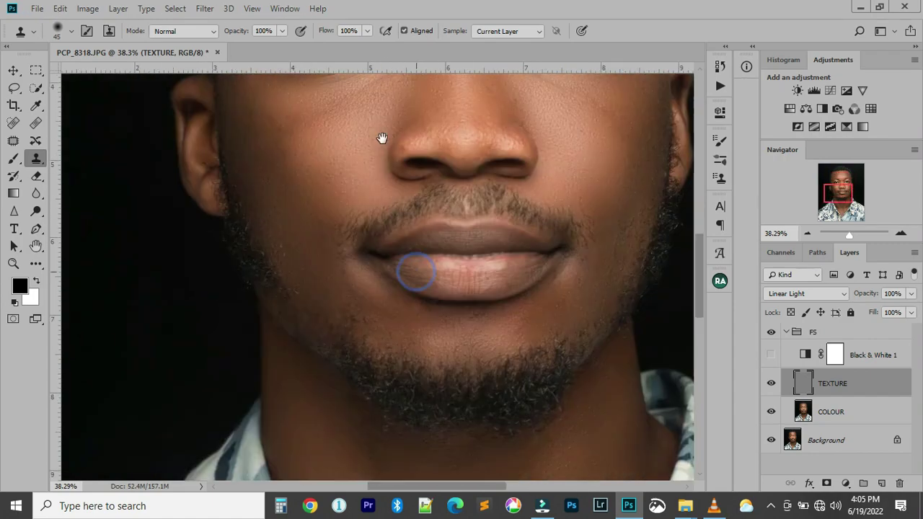
scroll(490, 151, "down", 4)
scroll(356, 151, "down", 2)
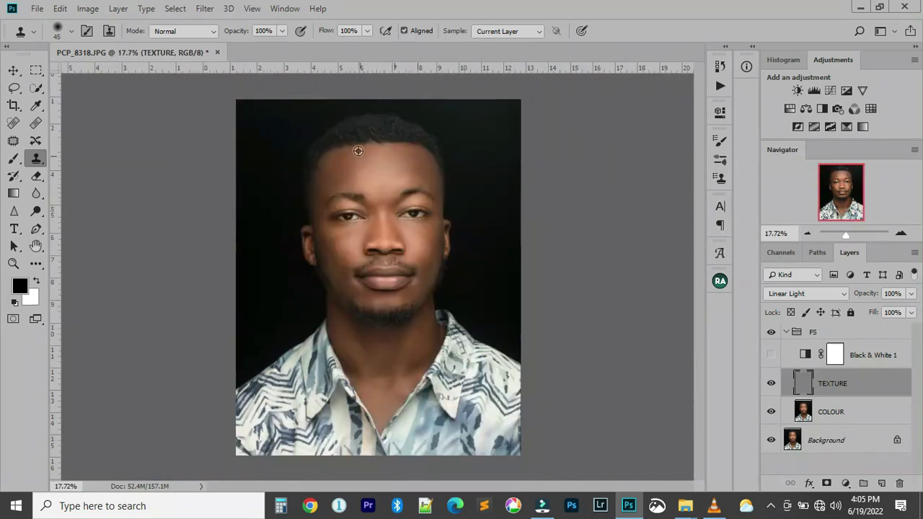
Clone over the remaining texture marks between the nose bridge and the inner eye corner on the image's left
scroll(356, 151, "up", 6)
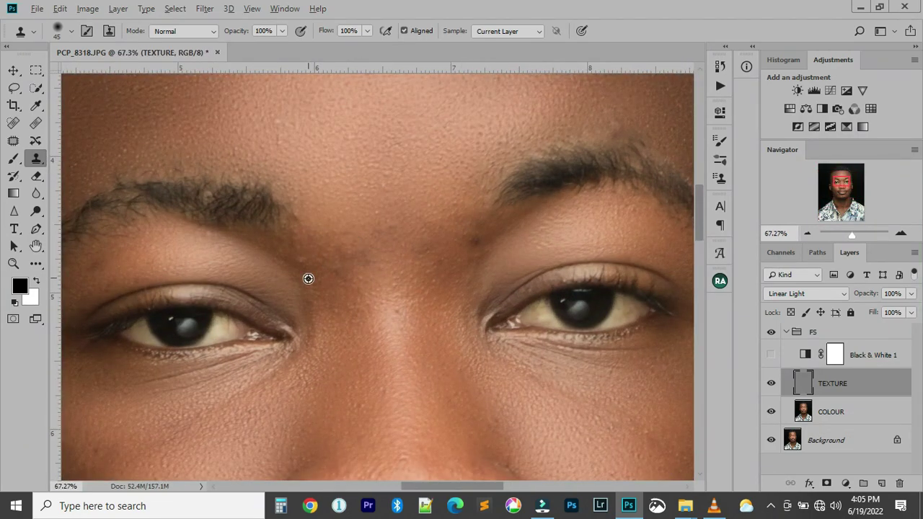
left_click_drag(269, 324, 433, 298)
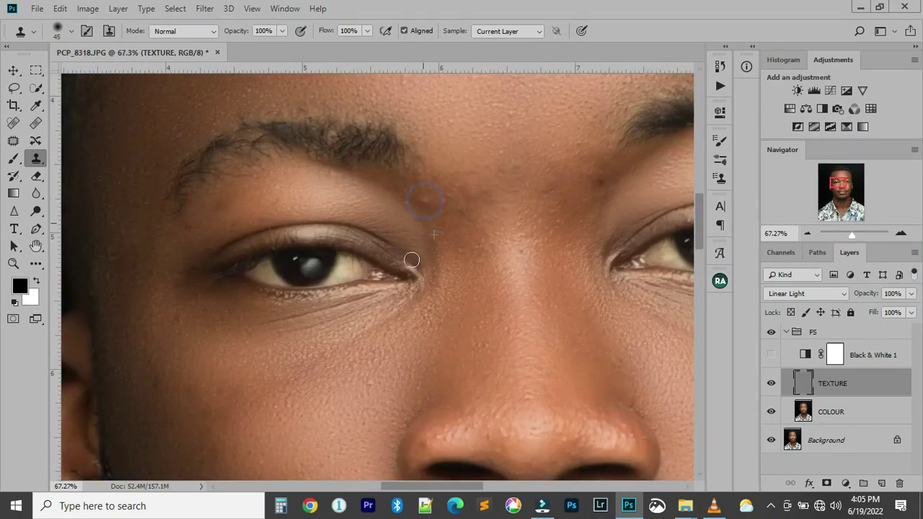
scroll(410, 260, "down", 3)
scroll(257, 140, "down", 5)
scroll(509, 249, "down", 2)
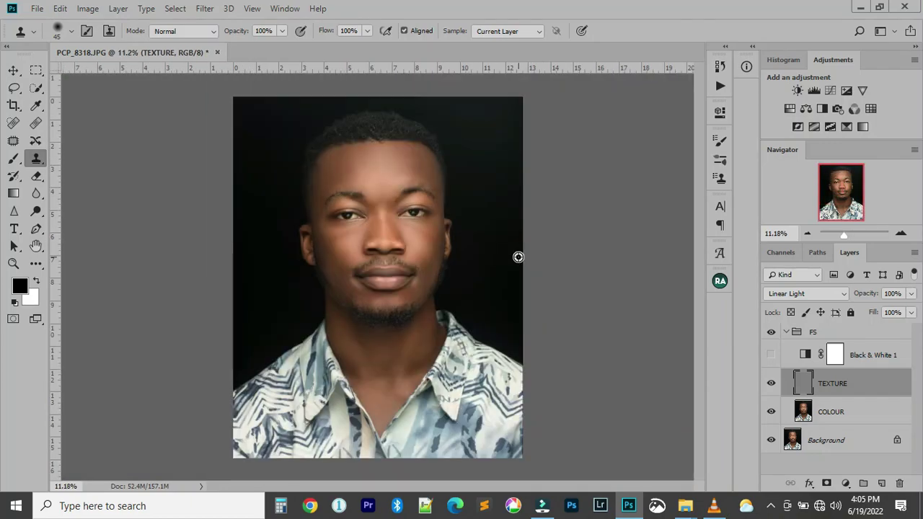
Collapse the FS group and toggle its visibility to compare the whole face before and after retouching
scroll(410, 184, "up", 3)
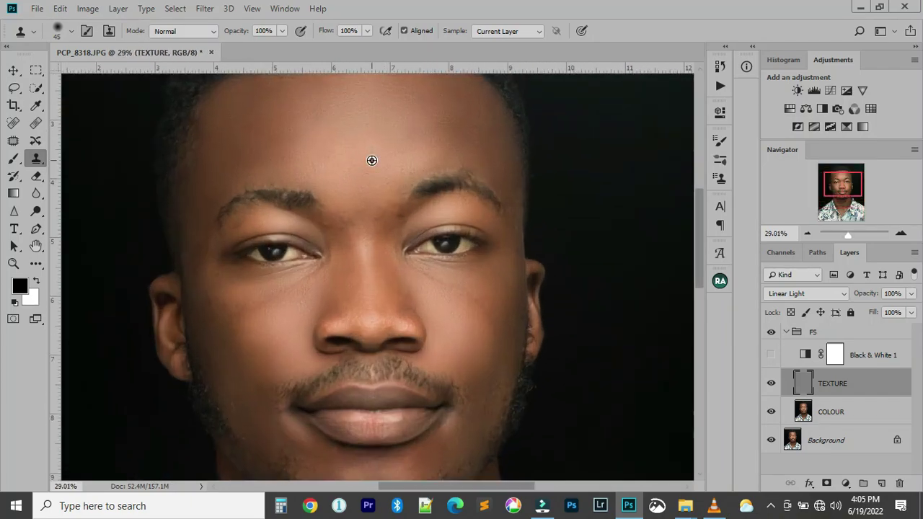
scroll(371, 180, "up", 1)
left_click_drag(368, 196, 426, 198)
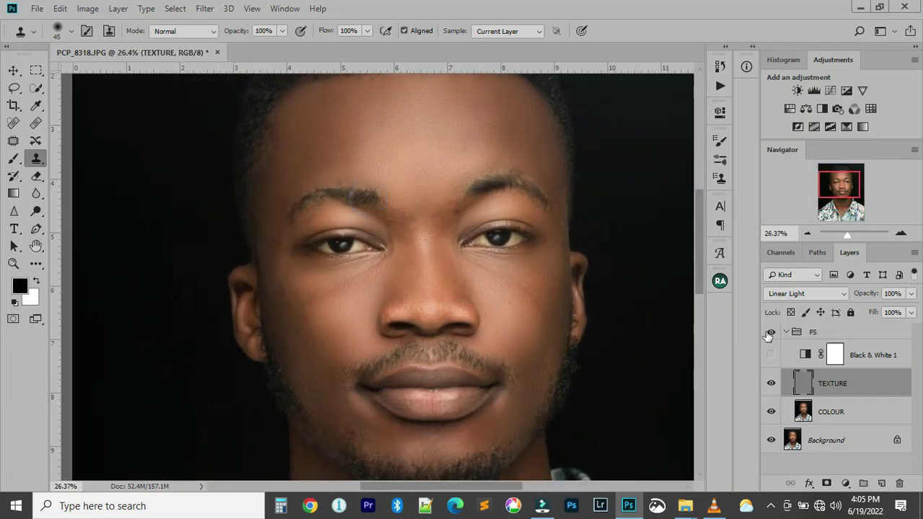
left_click(796, 331)
left_click(786, 331)
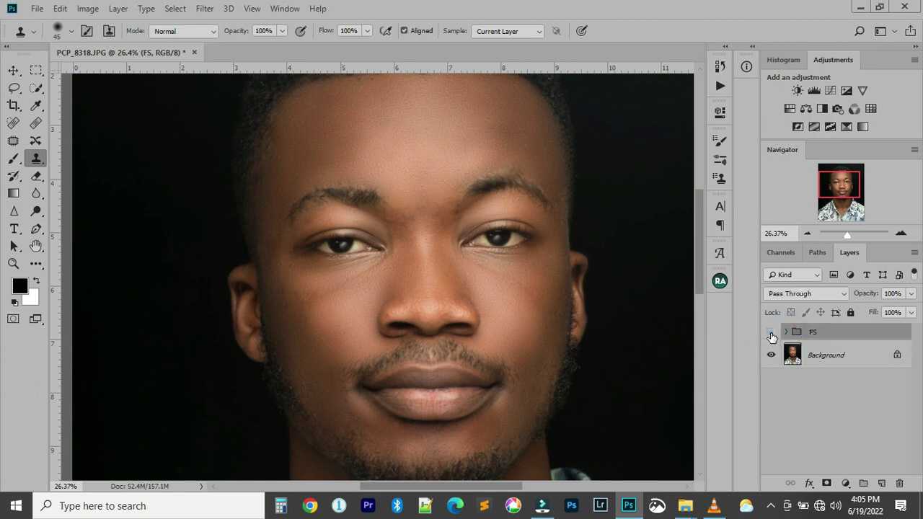
left_click(771, 333)
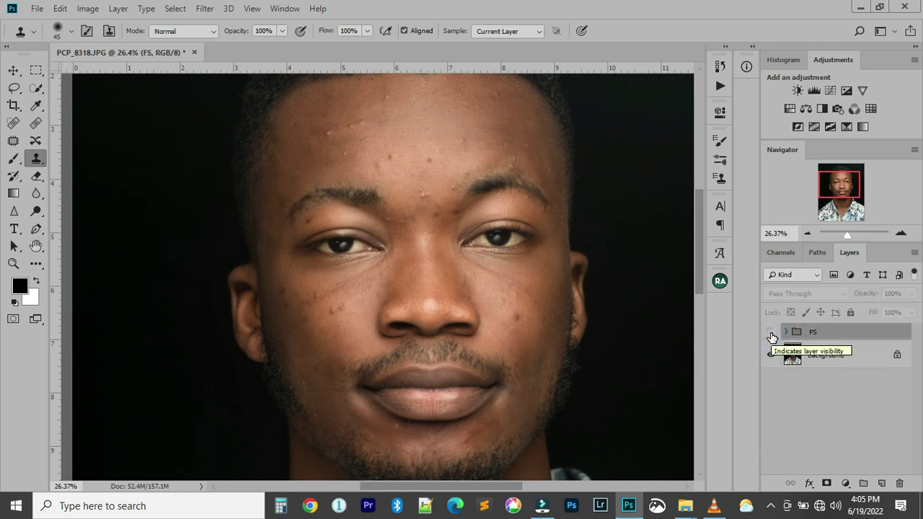
left_click(771, 335)
left_click(771, 335)
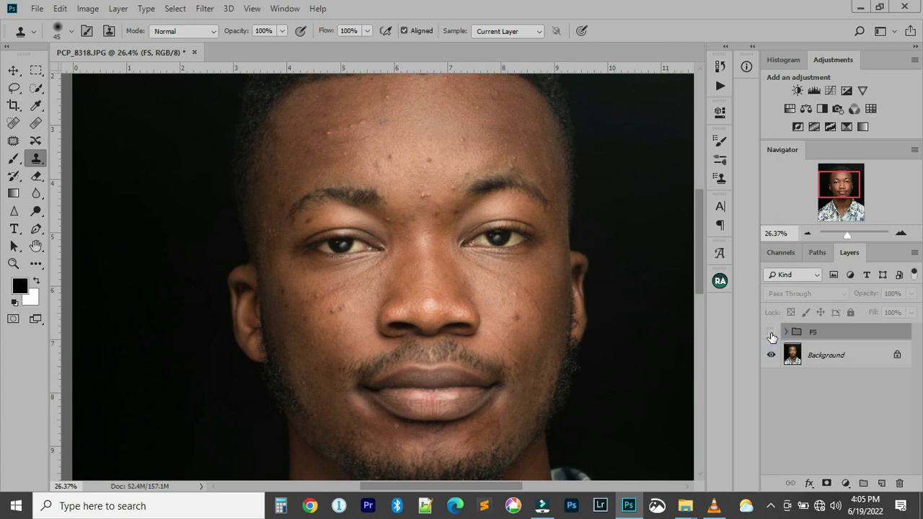
left_click(771, 334)
Compare the cheek and nose up close with the FS group hidden and shown
scroll(303, 295, "up", 3)
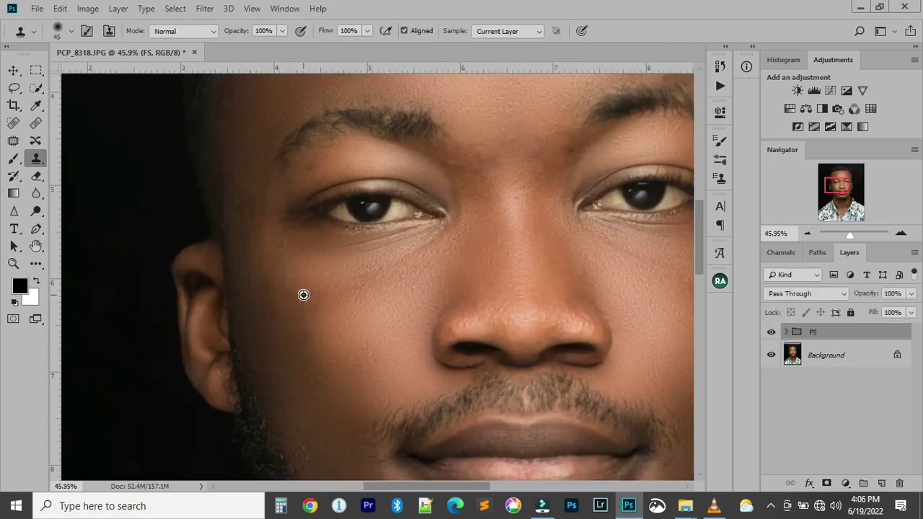
left_click(771, 334)
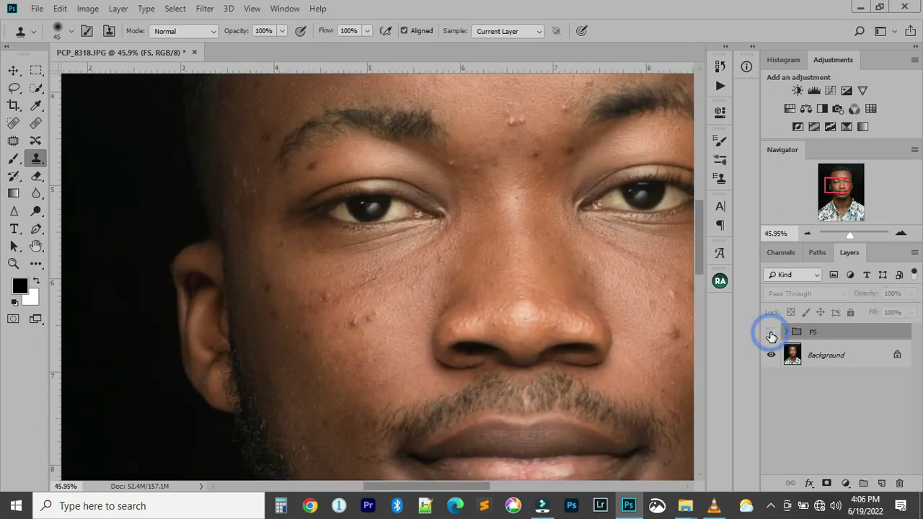
left_click(770, 335)
left_click(771, 335)
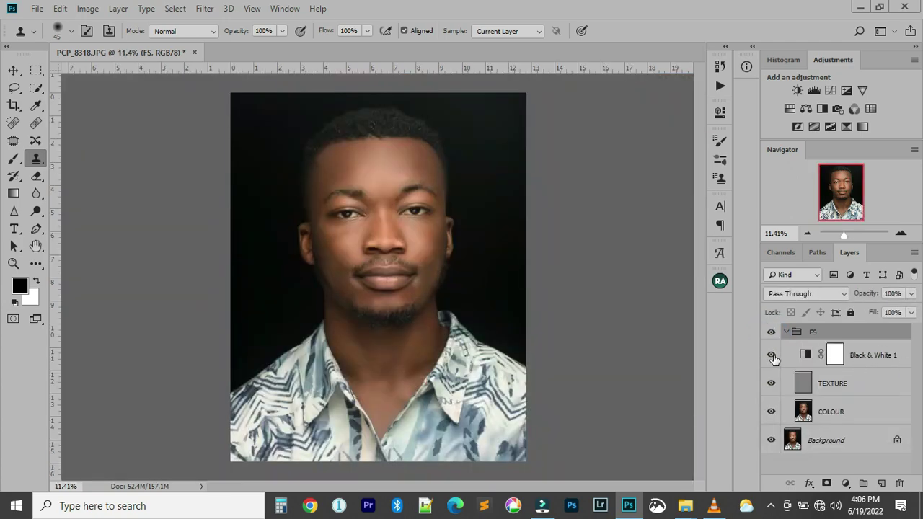
Check the portrait with Black & White 1 visible, hide it again, and collapse the FS group
left_click(772, 354)
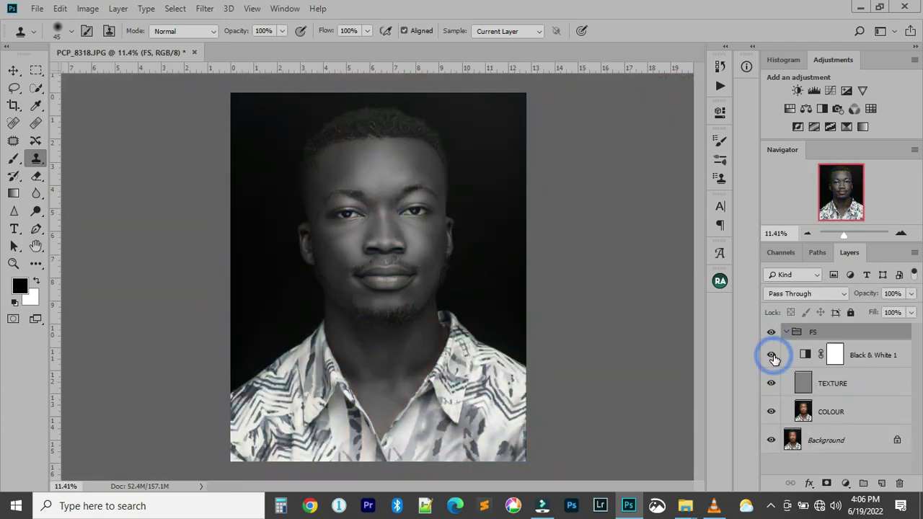
left_click(771, 356)
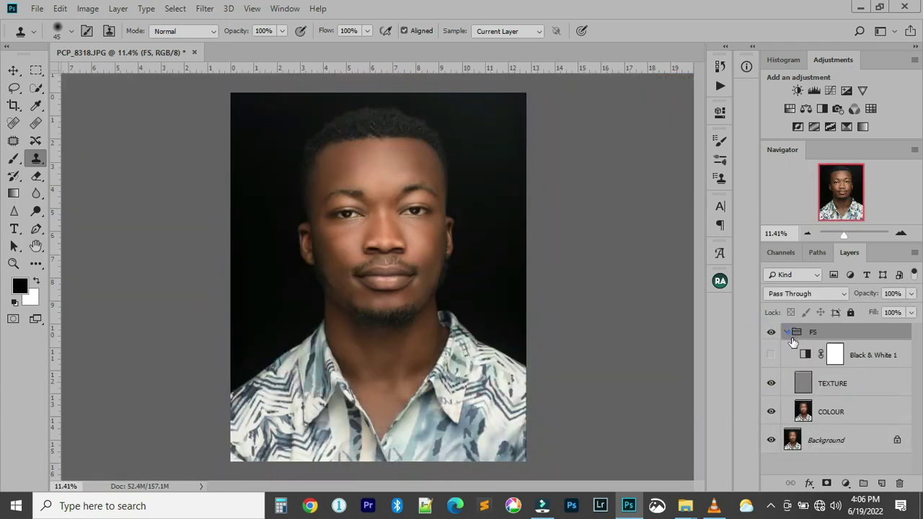
left_click(788, 332)
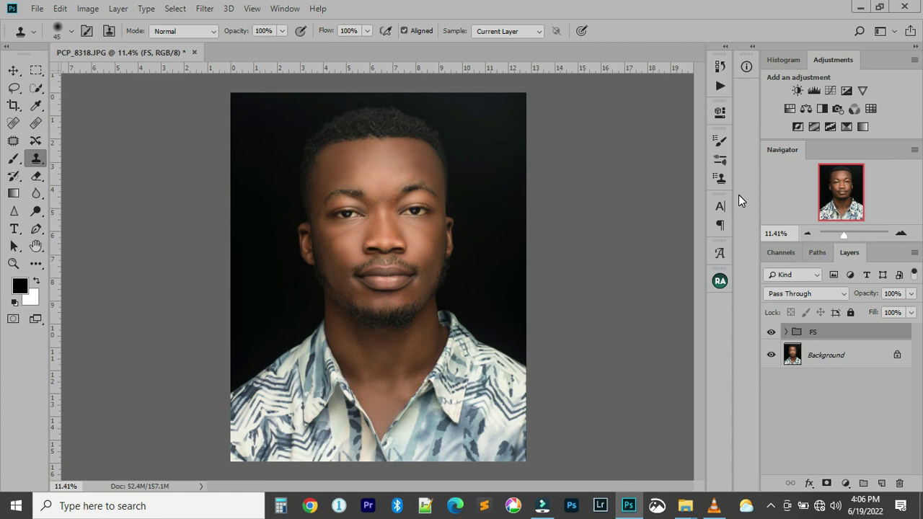
Run the recorded DNB action to build the dodge and burn layers
left_click(715, 87)
left_click(642, 134)
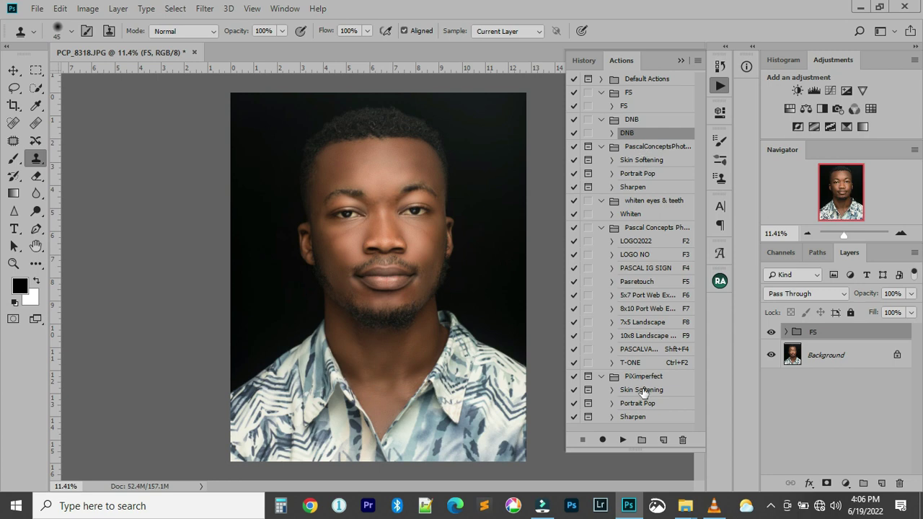
left_click(620, 442)
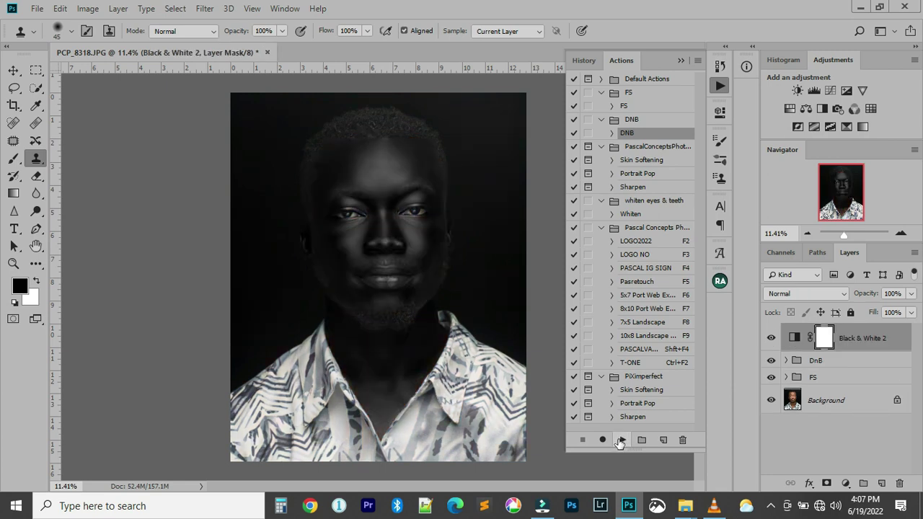
Toggle Black & White 2 to compare the portrait in monochrome and colour, and inspect the FS group's layers
left_click(772, 338)
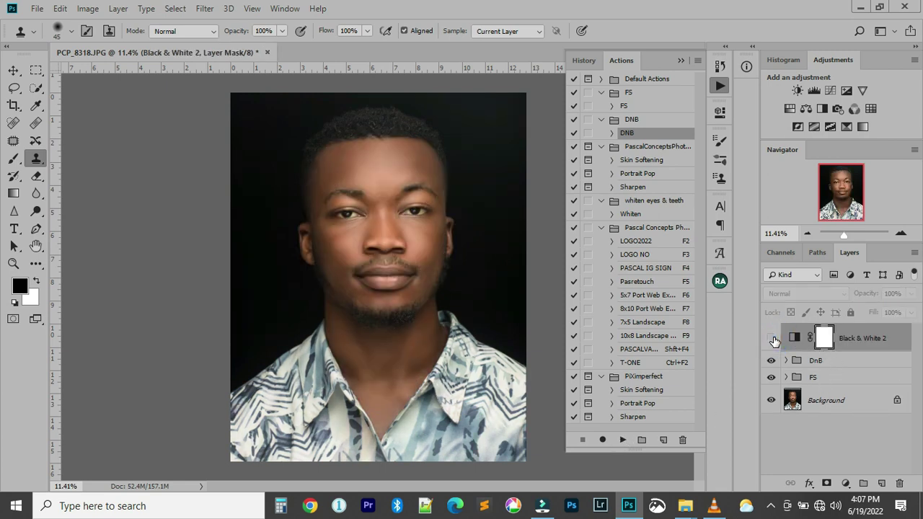
left_click(773, 339)
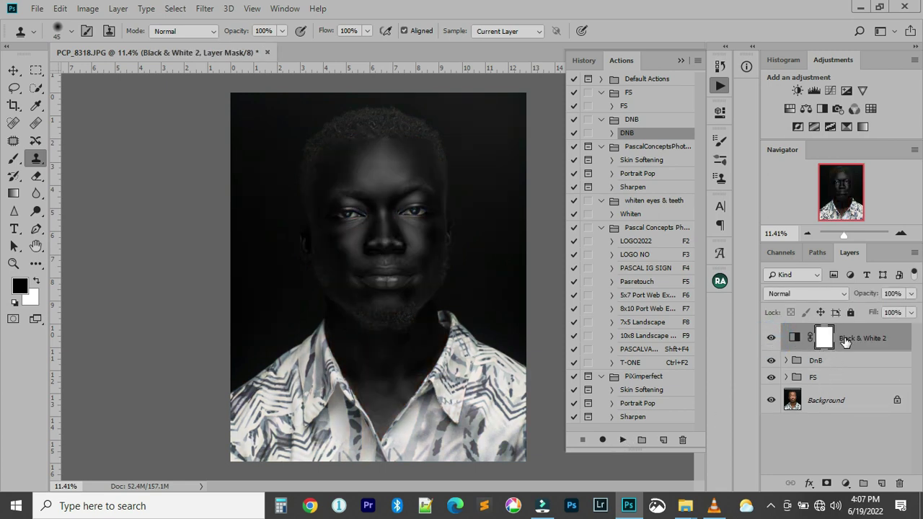
left_click(786, 377)
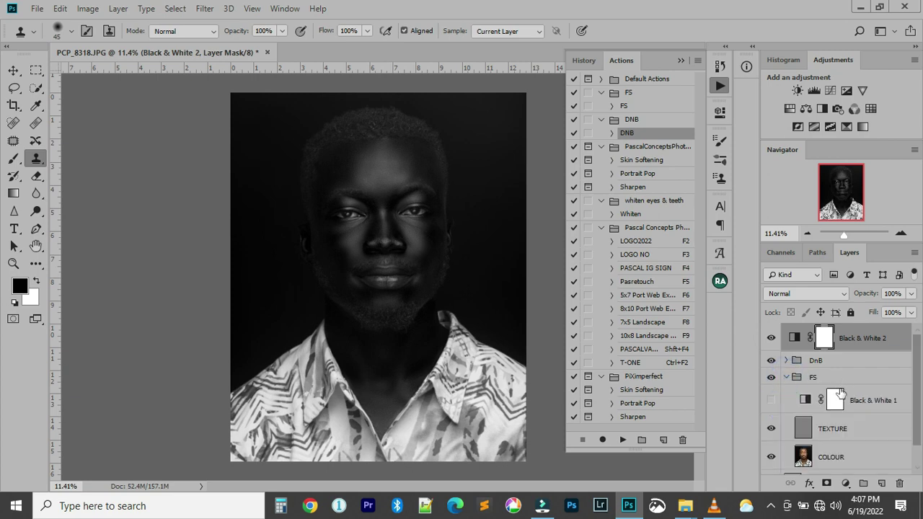
left_click(786, 377)
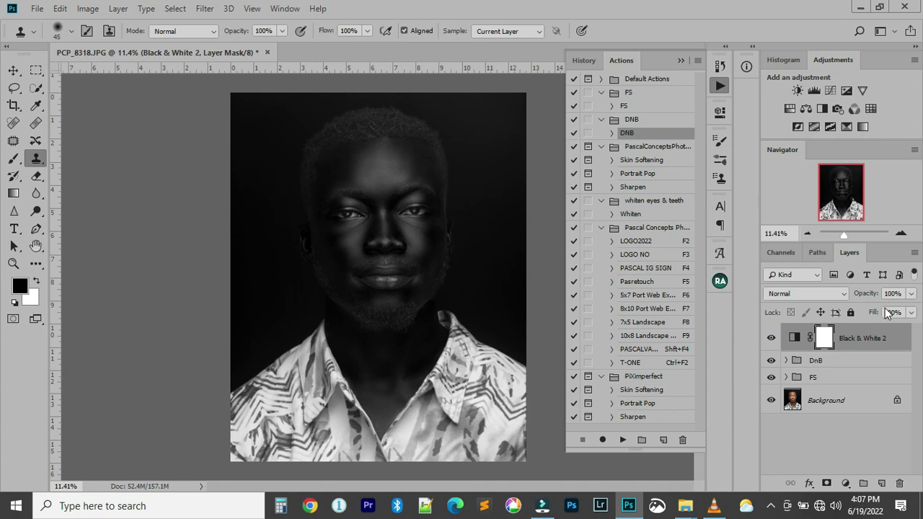
left_click(770, 338)
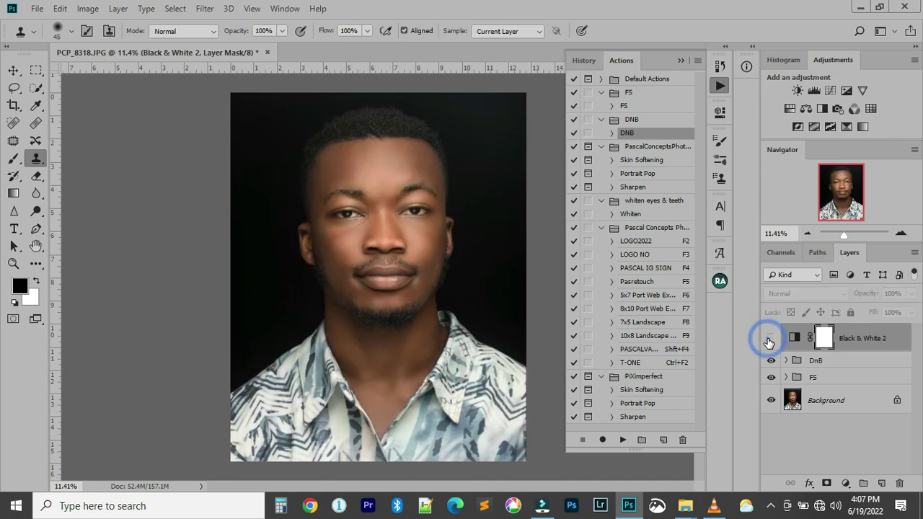
left_click(771, 338)
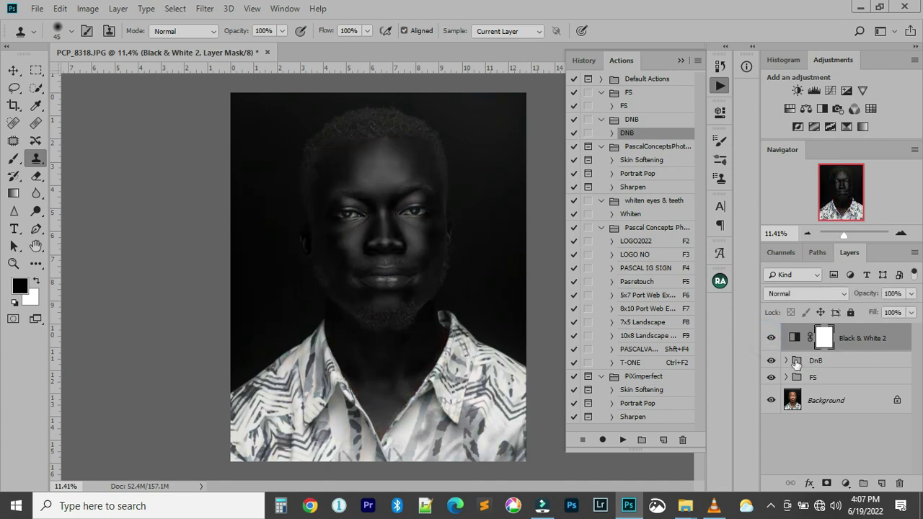
Expand the DnB group and select the DODGE layer's mask for painting
left_click(786, 361)
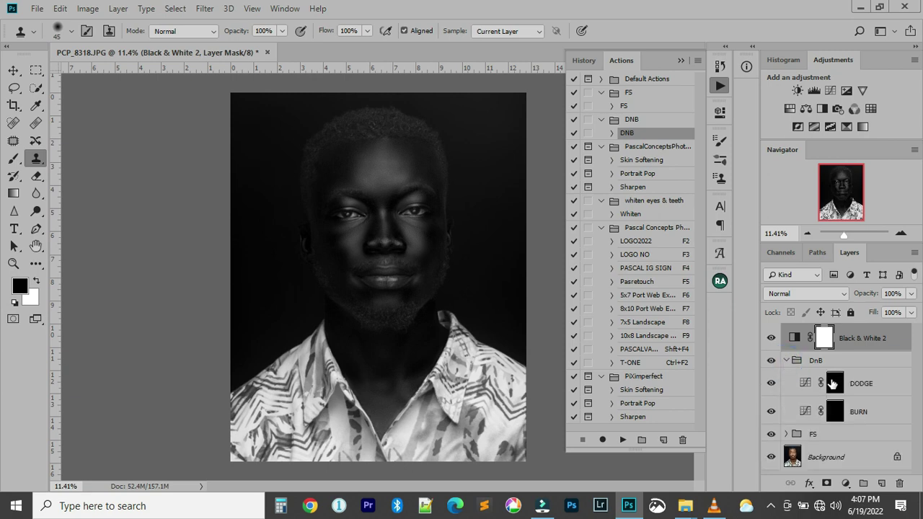
left_click(833, 384)
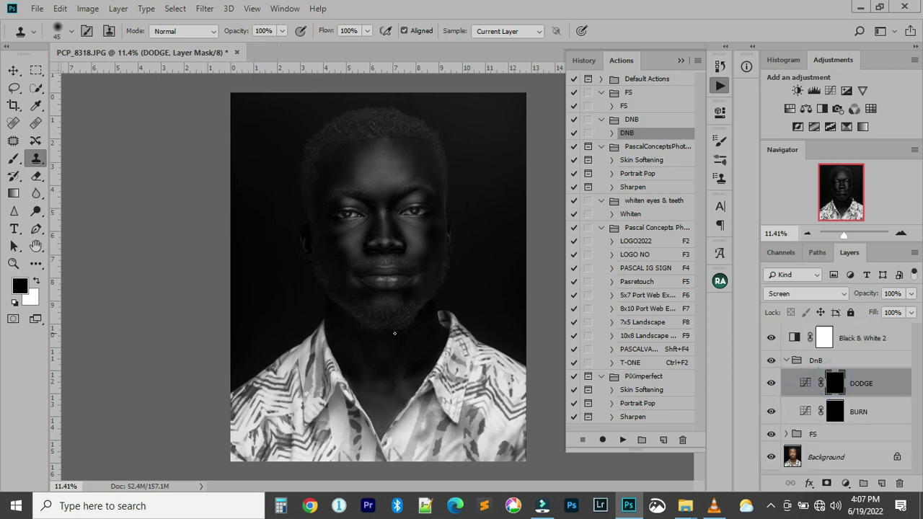
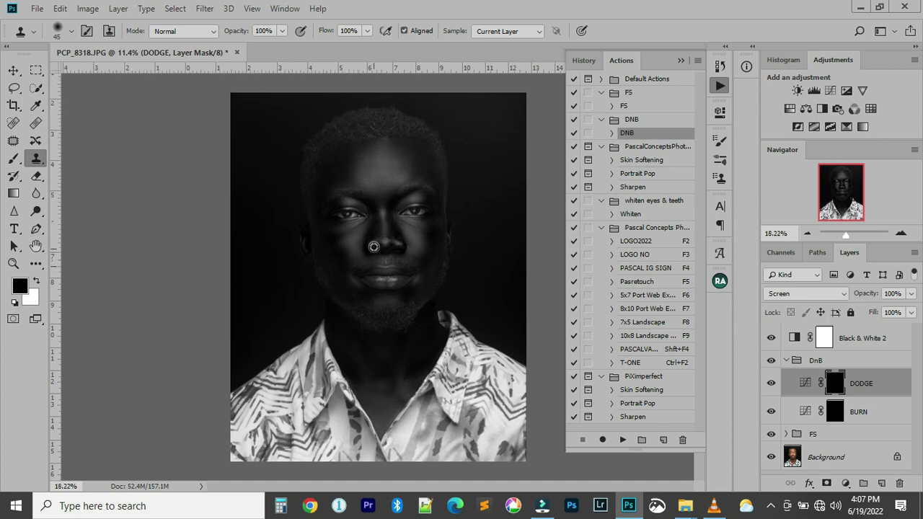
scroll(374, 248, "up", 2)
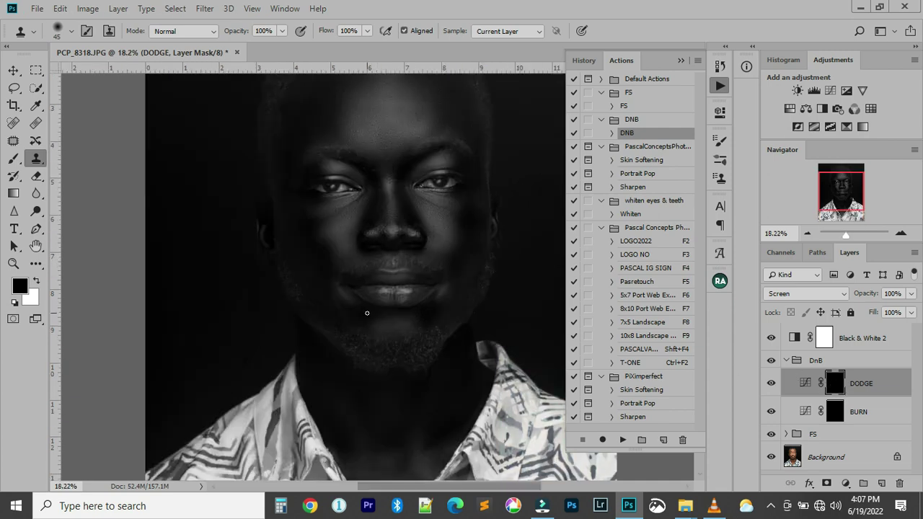
left_click_drag(367, 313, 256, 267)
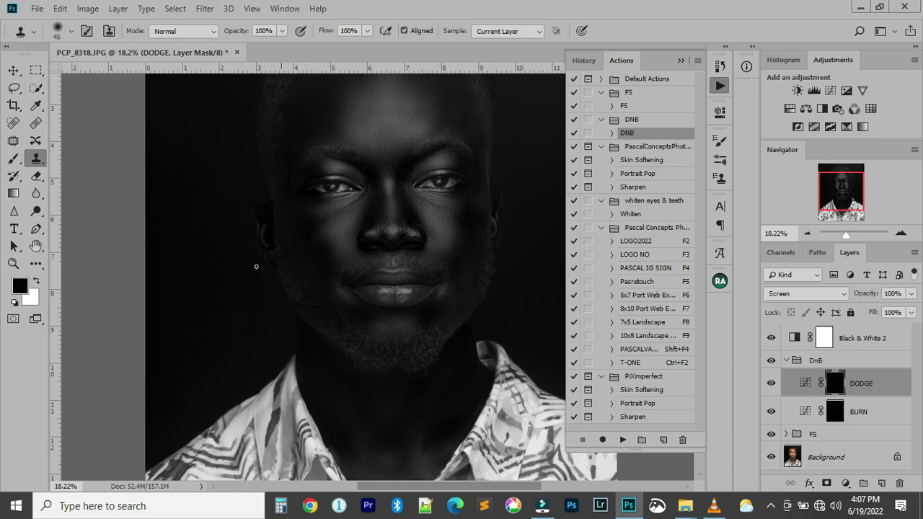
Switch to the Brush tool, set its opacity to 10%, and check its size and hardness
left_click(13, 159)
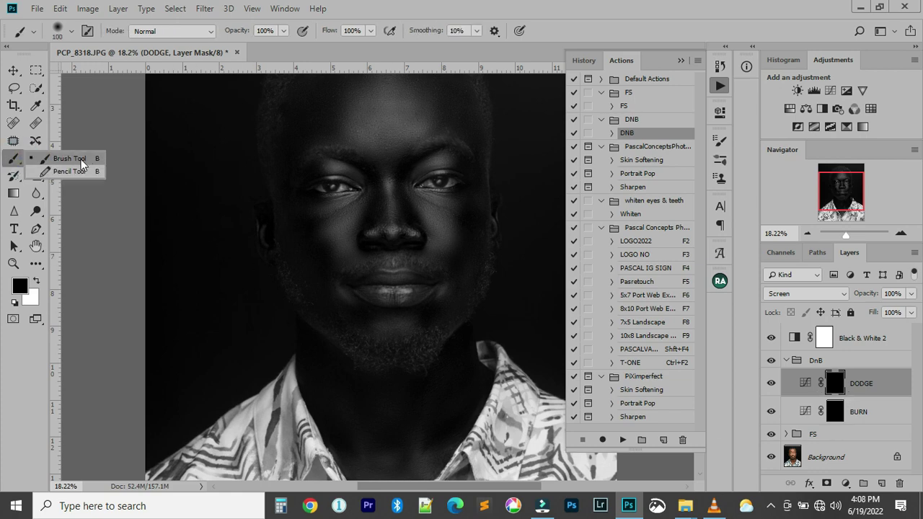
left_click(76, 158)
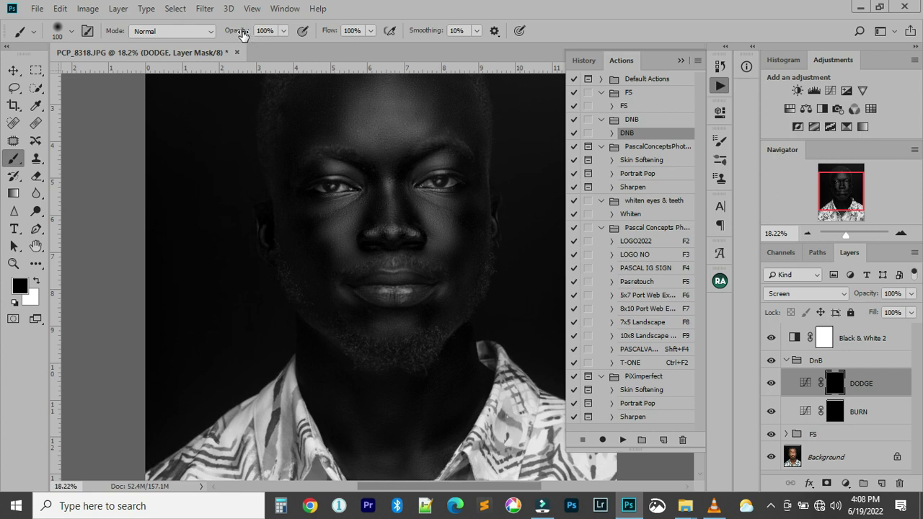
left_click(269, 31)
type("10")
key("Return")
left_click(72, 32)
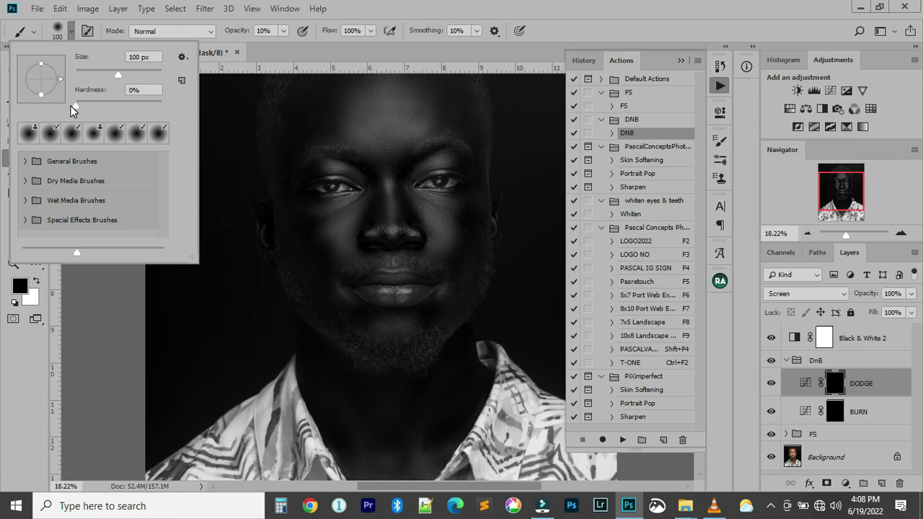
left_click(71, 32)
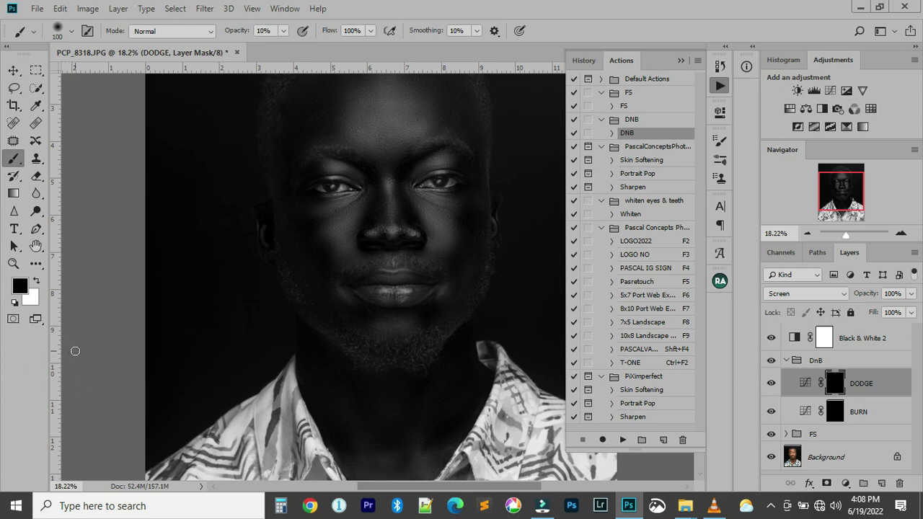
Swap the foreground and background colours so white is the painting colour
key("x")
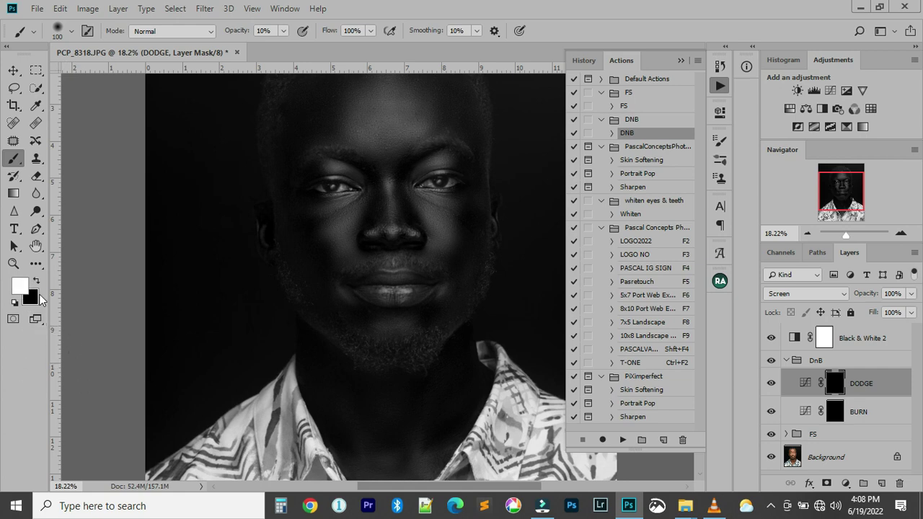
key("x")
key("x")
key("x")
key("x")
key("x")
key("x")
key("x")
key("x")
Lighten the nose bridge on the DODGE mask, and brighten the cheeks with the brush enlarged to 300 px
scroll(434, 173, "up", 1)
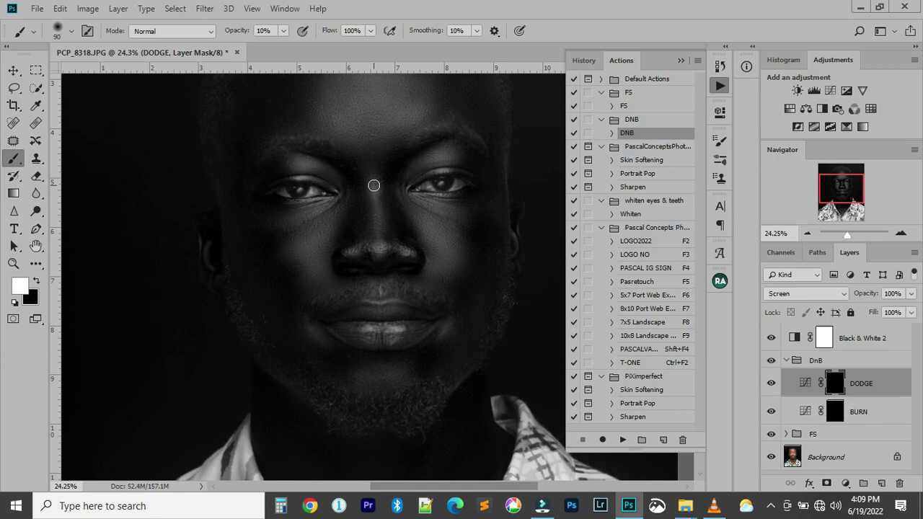
left_click(374, 170)
key("bracketright")
key("bracketright")
key("bracketright")
key("bracketright")
key("bracketright")
key("bracketright")
key("bracketright")
key("bracketright")
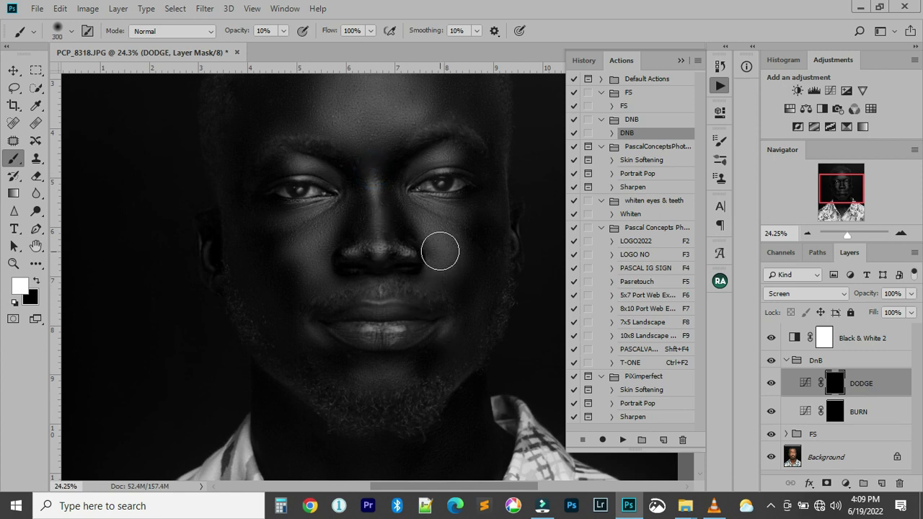
left_click(319, 230)
Lighten the highlights around the upper lip on the DODGE mask with the brush reduced to 30 px
key("bracketleft")
key("bracketleft")
key("bracketleft")
key("bracketleft")
key("bracketleft")
key("bracketleft")
key("bracketleft")
key("bracketleft")
key("bracketleft")
key("bracketleft")
key("bracketleft")
key("bracketleft")
key("bracketleft")
key("bracketleft")
scroll(353, 317, "up", 2)
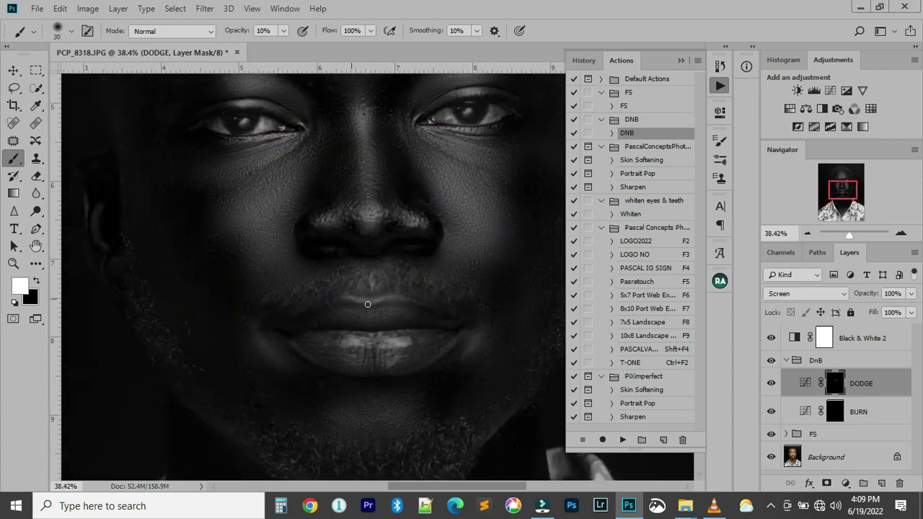
left_click(393, 297)
Brighten the upper eyelids on the DODGE mask with the brush enlarged to 100 px
mouse_move(411, 175)
left_mouse_down()
mouse_move(398, 243)
mouse_move(349, 288)
left_mouse_up()
key("bracketright")
key("bracketright")
key("bracketright")
key("bracketright")
key("bracketright")
key("bracketright")
key("bracketright")
key("bracketright")
key("bracketright")
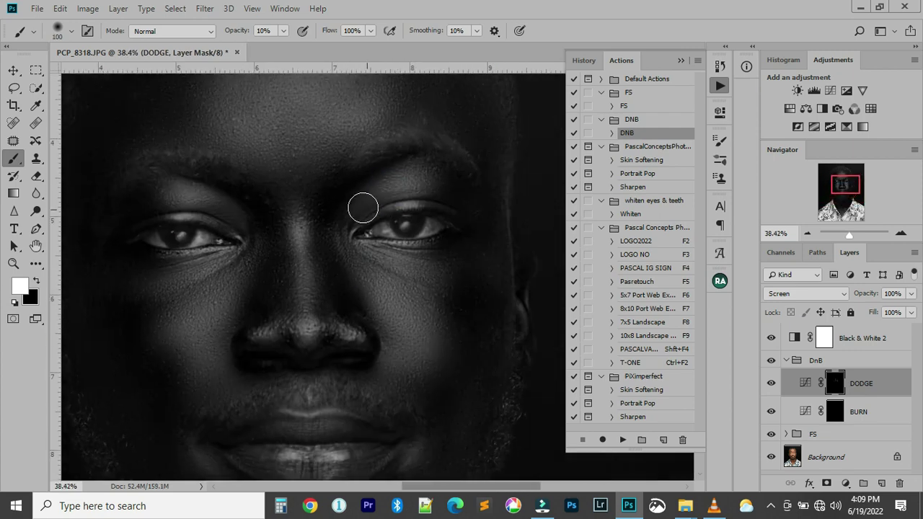
left_click(226, 207)
Brighten the centre of the forehead on the DODGE mask with the brush enlarged to 1100 px
scroll(412, 330, "down", 2)
key("bracketright")
key("bracketright")
key("bracketright")
key("bracketright")
key("bracketright")
key("bracketright")
key("bracketright")
key("bracketright")
key("bracketright")
key("bracketright")
key("bracketright")
key("bracketright")
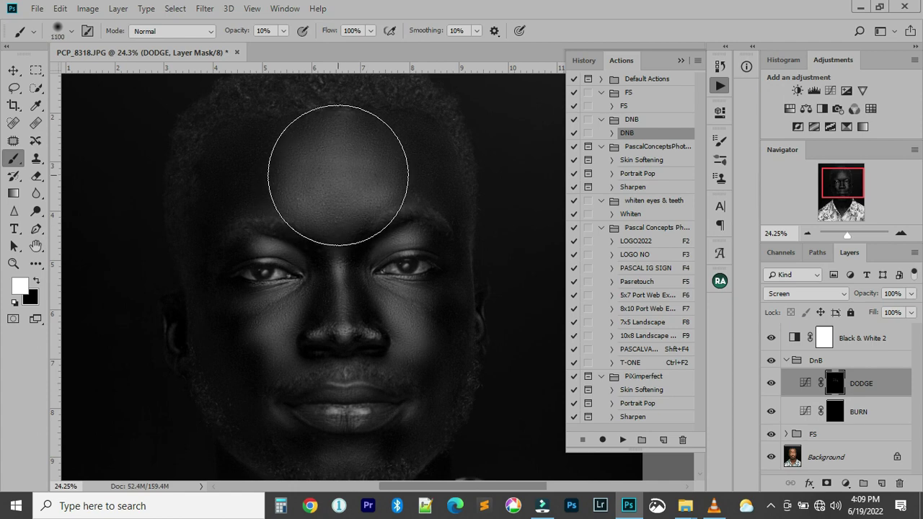
Lighten the neck with a 125 px brush and the upper chest with a 200 px brush on the DODGE mask
left_click_drag(339, 396, 308, 93)
key("bracketleft")
key("bracketleft")
key("bracketleft")
key("bracketleft")
key("bracketleft")
key("bracketleft")
key("bracketleft")
key("bracketleft")
key("bracketleft")
key("bracketleft")
key("bracketleft")
key("bracketleft")
key("bracketleft")
left_click(274, 223)
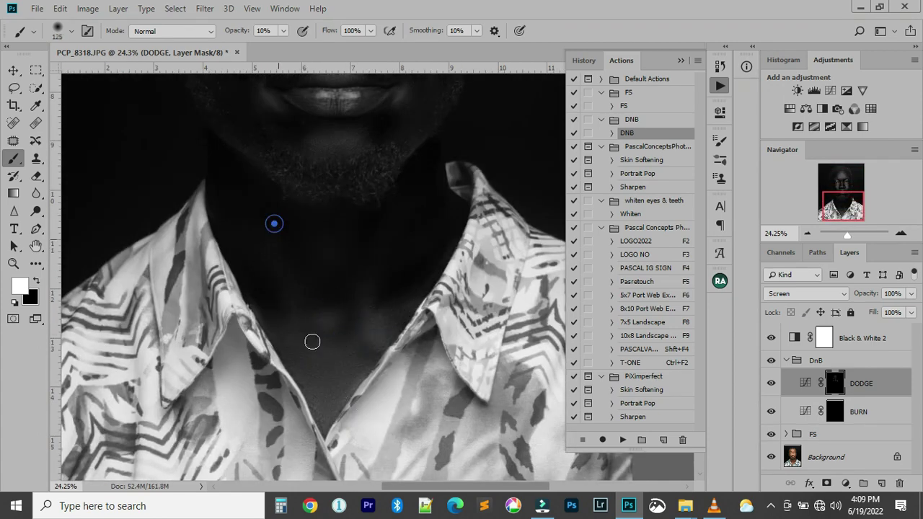
key("bracketright")
key("bracketright")
key("bracketright")
left_click(336, 340)
Hide Black & White 2 temporarily and toggle the DODGE layer's visibility to compare the face with and without dodging
left_click(841, 181)
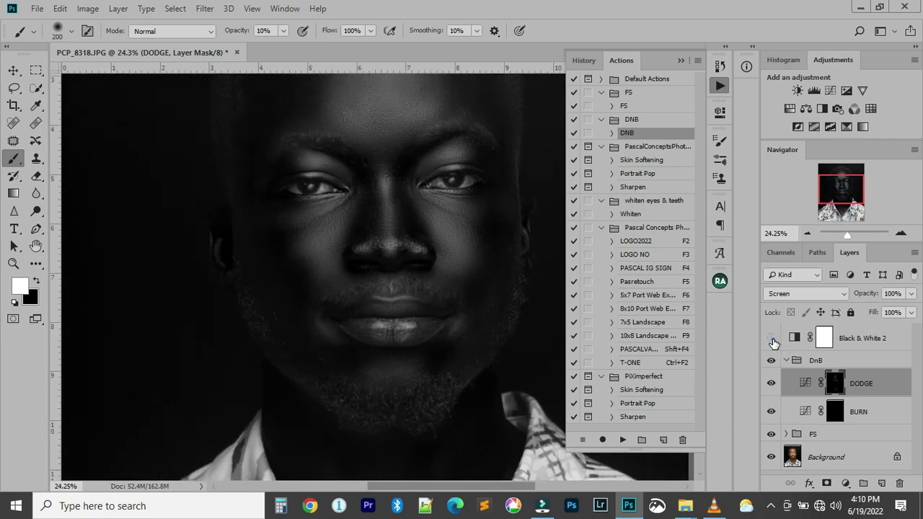
left_click(771, 337)
left_click(771, 383)
left_click(771, 382)
left_click(771, 383)
left_click(771, 382)
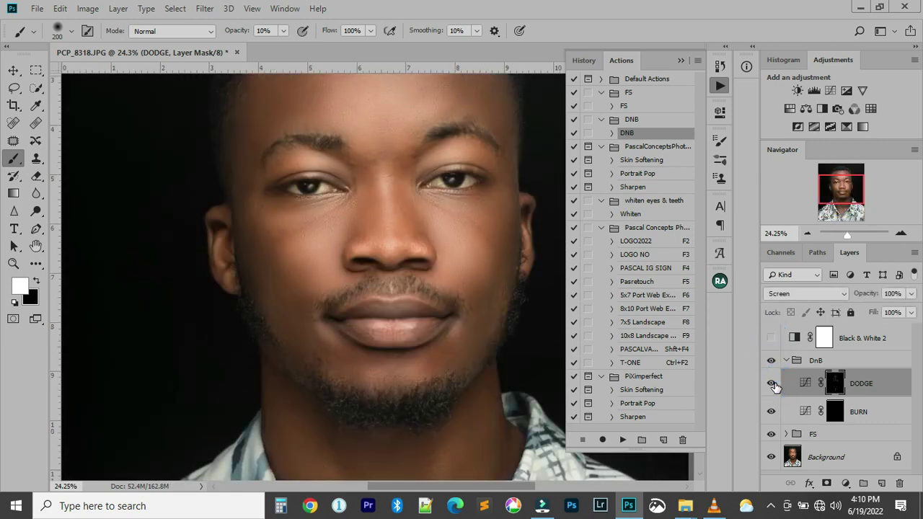
left_click(771, 338)
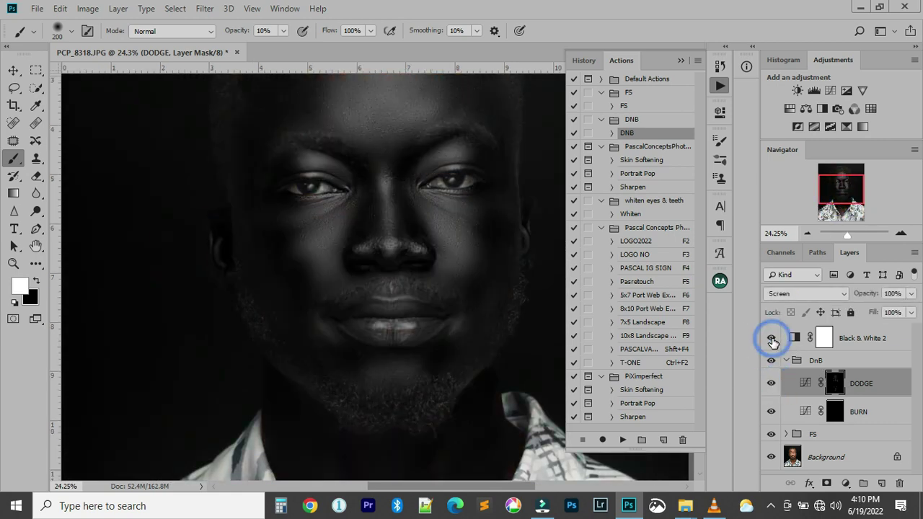
Select the BURN layer's mask and darken the shadows between the eyebrows with a smaller brush
left_click(835, 412)
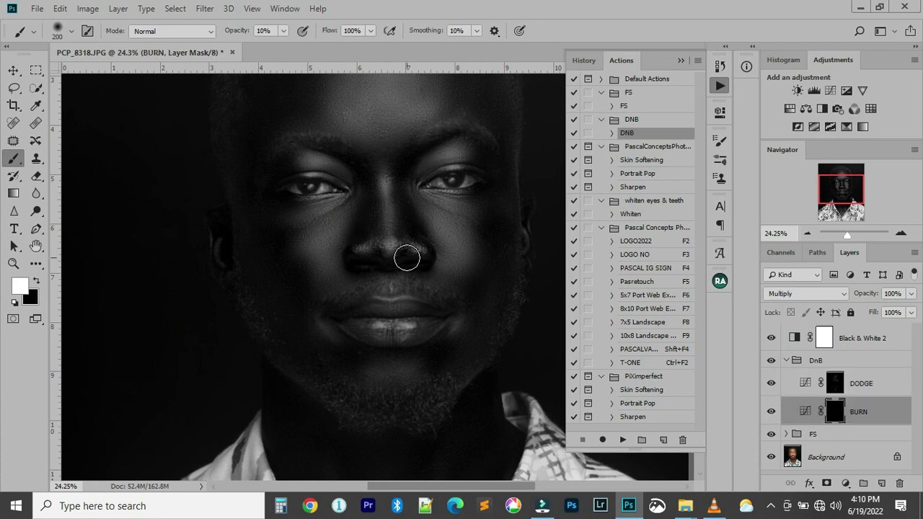
key("bracketleft")
key("bracketleft")
key("bracketleft")
key("bracketleft")
left_click(360, 163)
left_click(401, 163)
Darken the shadow areas of the cheeks on the BURN mask with the brush enlarged to 300 px
key("bracketright")
key("bracketright")
key("bracketright")
key("bracketright")
key("bracketright")
key("bracketright")
key("bracketright")
key("bracketright")
left_click(283, 278)
left_click_drag(406, 168, 367, 299)
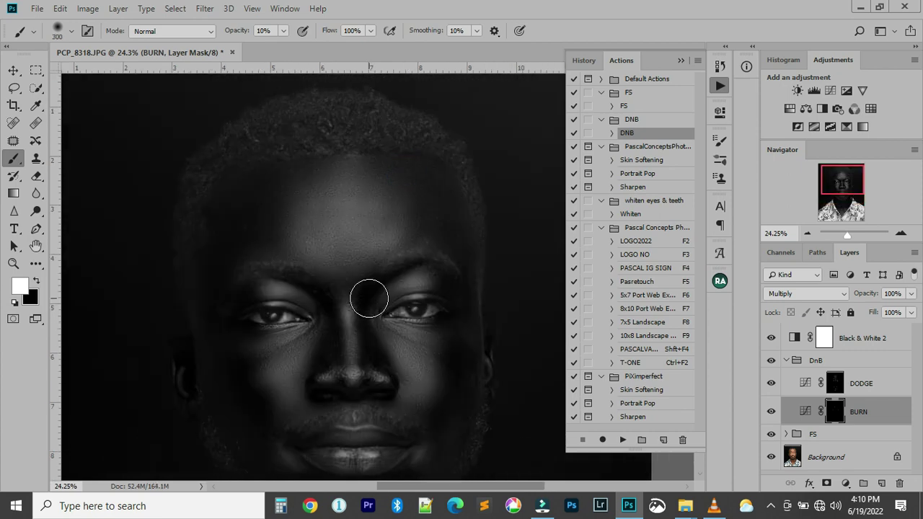
Deepen the shadows around the outer face and jaw on the BURN mask with the brush enlarged to 800 px
key("bracketright")
key("bracketright")
key("bracketright")
key("bracketright")
key("bracketright")
scroll(413, 385, "down", 5)
key("bracketleft")
key("bracketleft")
key("bracketleft")
key("bracketleft")
key("bracketleft")
key("bracketleft")
scroll(391, 175, "up", 3)
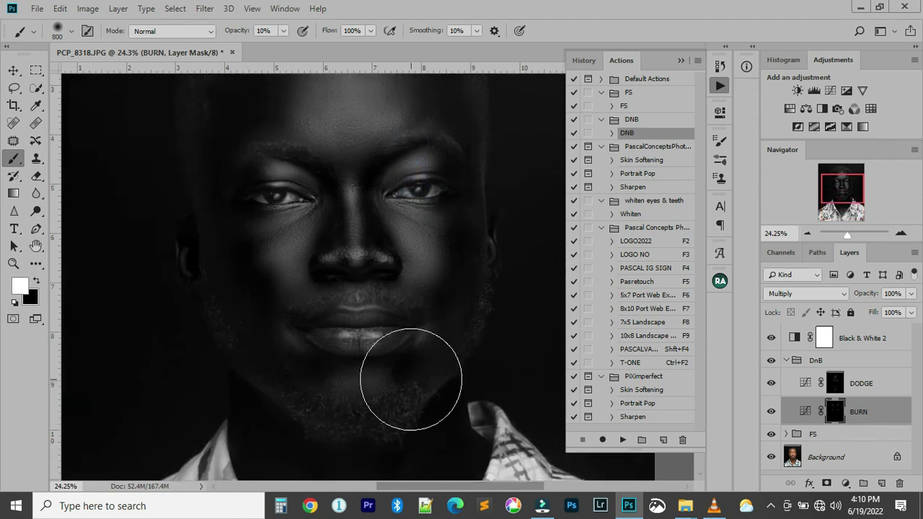
Hide the Black & White 2 layer and toggle the DnB group and BURN layer to compare the colour result
left_click(771, 338)
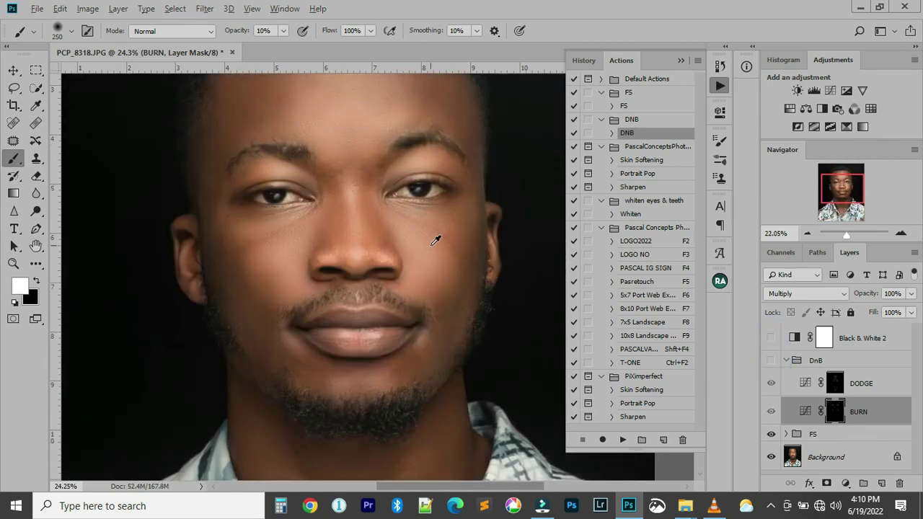
scroll(434, 241, "down", 2)
left_click(772, 363)
left_click(770, 411)
left_click(771, 411)
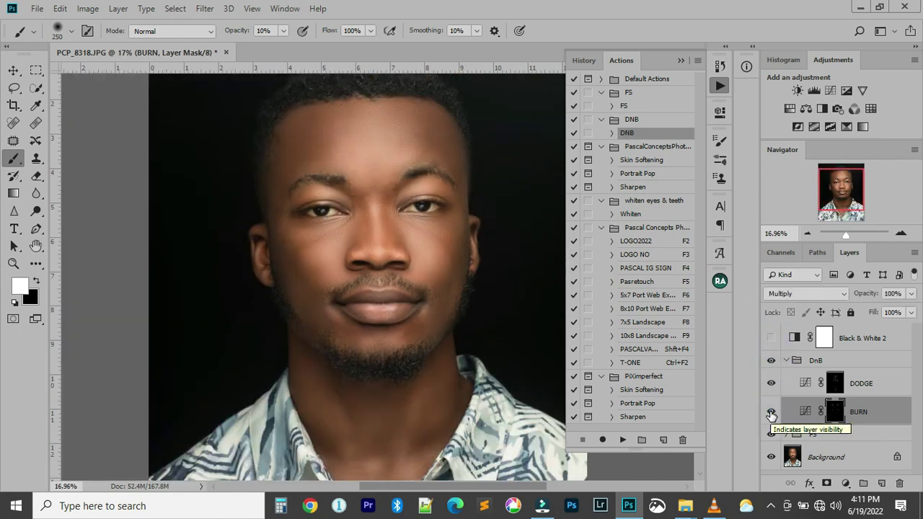
Select the DODGE layer, collapse the DnB group, and fit the whole portrait in view
left_click_drag(869, 295, 835, 298)
left_click(822, 383)
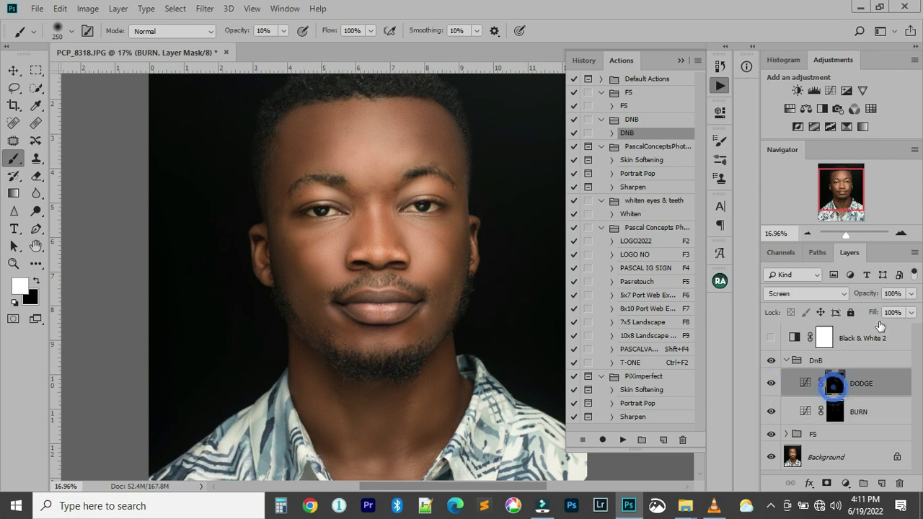
left_click(786, 361)
scroll(784, 369, "down", 2)
Toggle the DnB group's visibility repeatedly to compare the portrait before and after dodging and burning
left_click(771, 361)
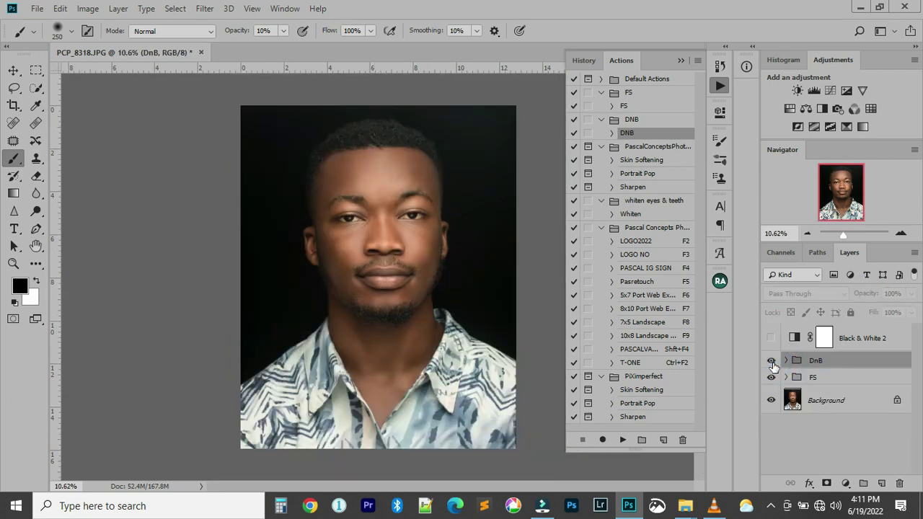
left_click(771, 361)
left_click(771, 361)
left_click(771, 361)
left_click(771, 360)
left_click(771, 361)
scroll(388, 214, "up", 2)
scroll(388, 214, "up", 1)
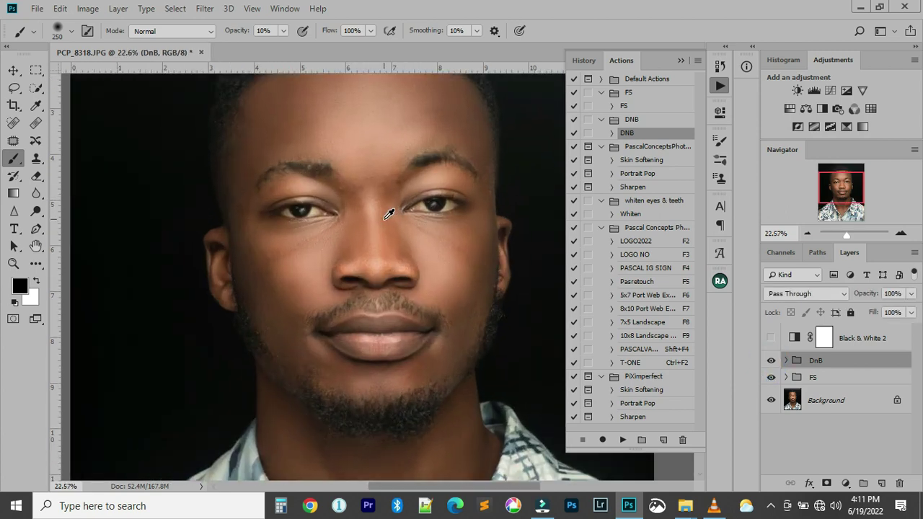
left_click(771, 360)
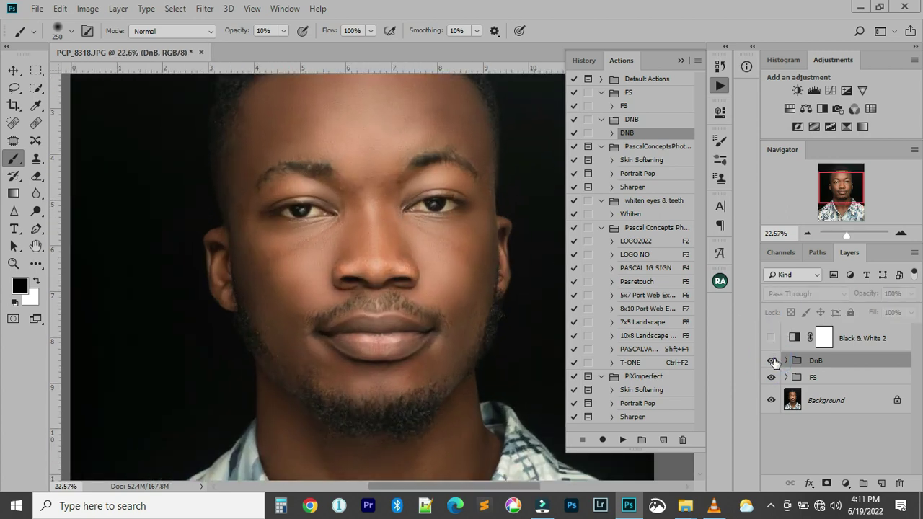
left_click(771, 361)
left_click(771, 360)
left_click(771, 360)
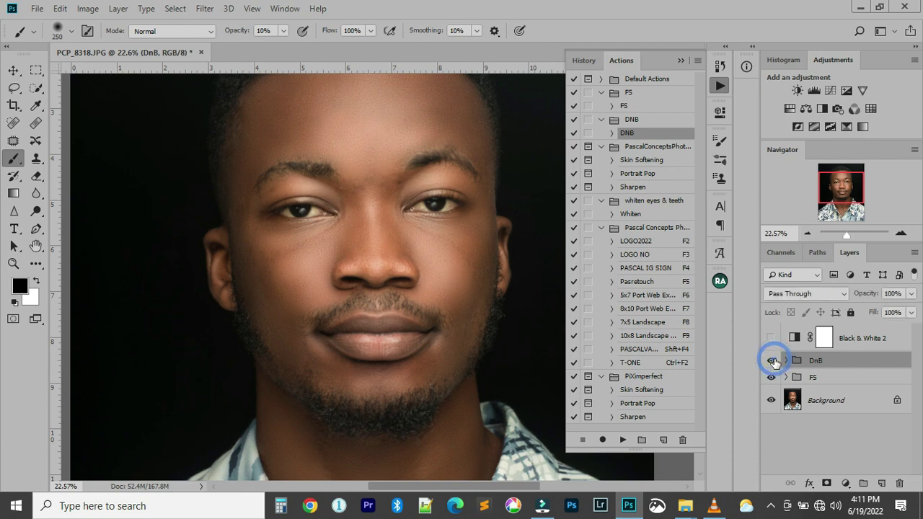
scroll(404, 285, "down", 3)
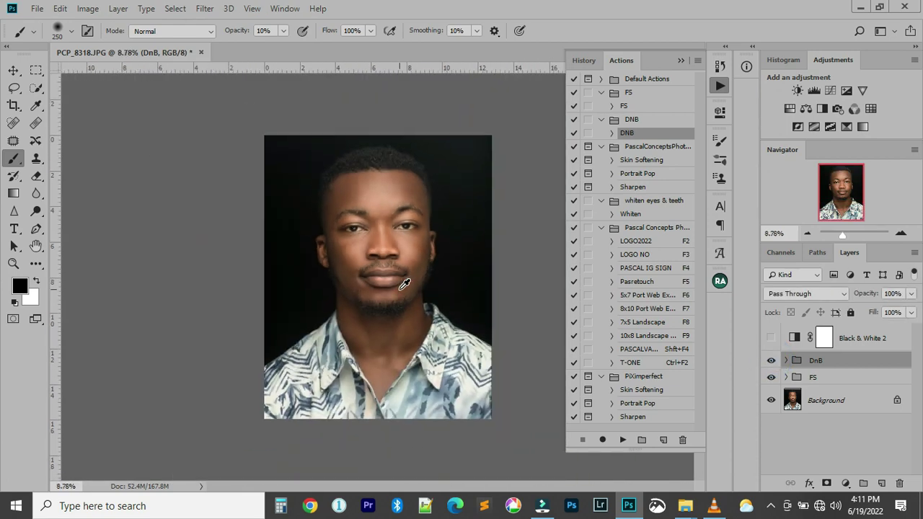
Run the Whiten action from the whiten eyes & teeth set
left_click(654, 214)
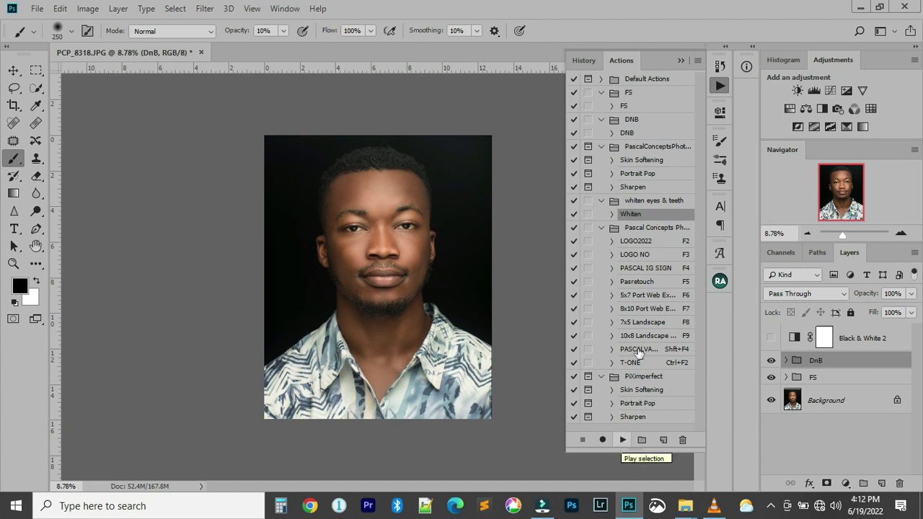
left_click(621, 439)
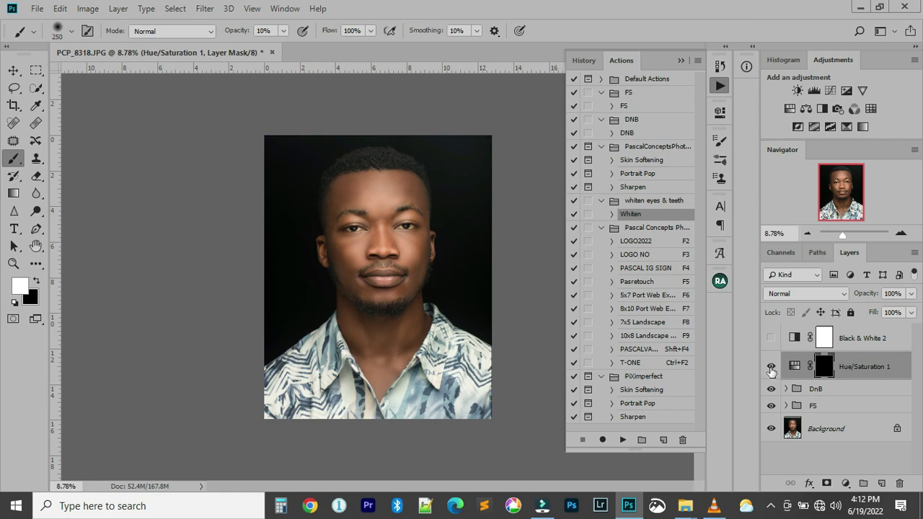
scroll(420, 238, "up", 5)
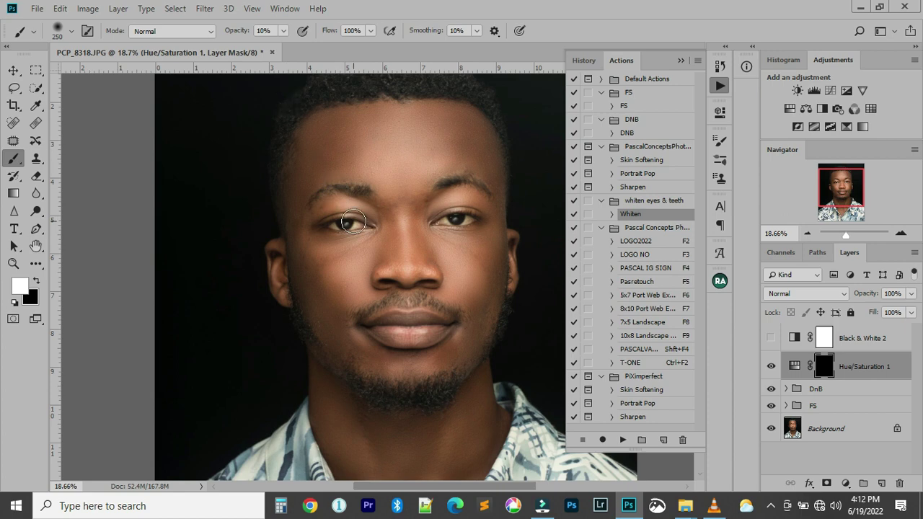
Choose the Brush tool and set its opacity to 50% and its flow to 30%
right_click(13, 158)
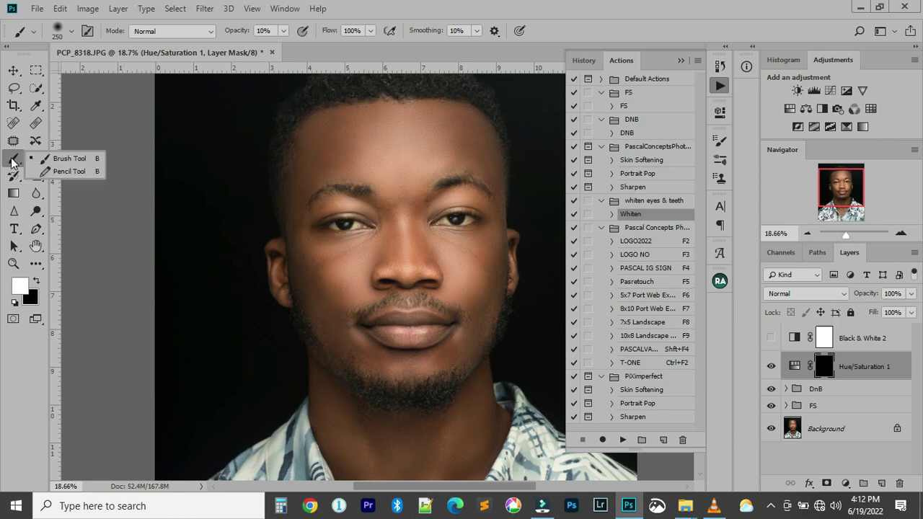
left_click(81, 160)
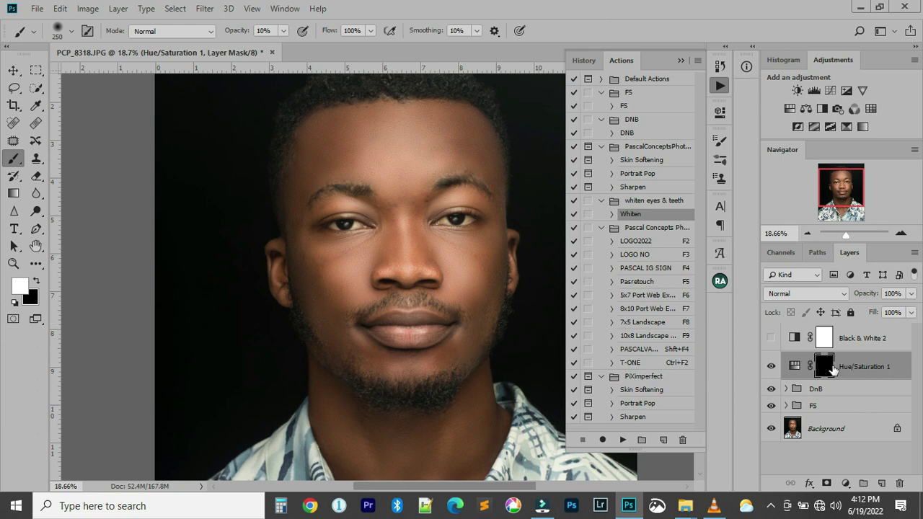
scroll(365, 173, "up", 3)
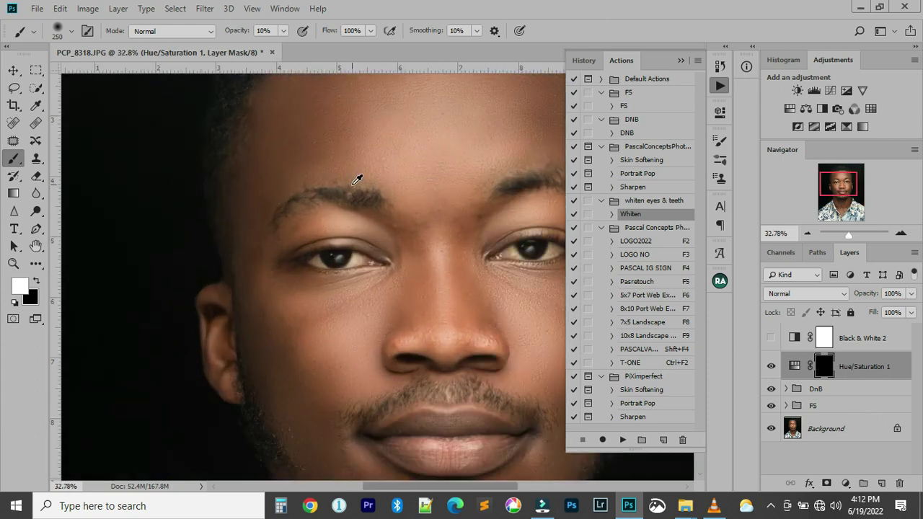
scroll(343, 251, "up", 1)
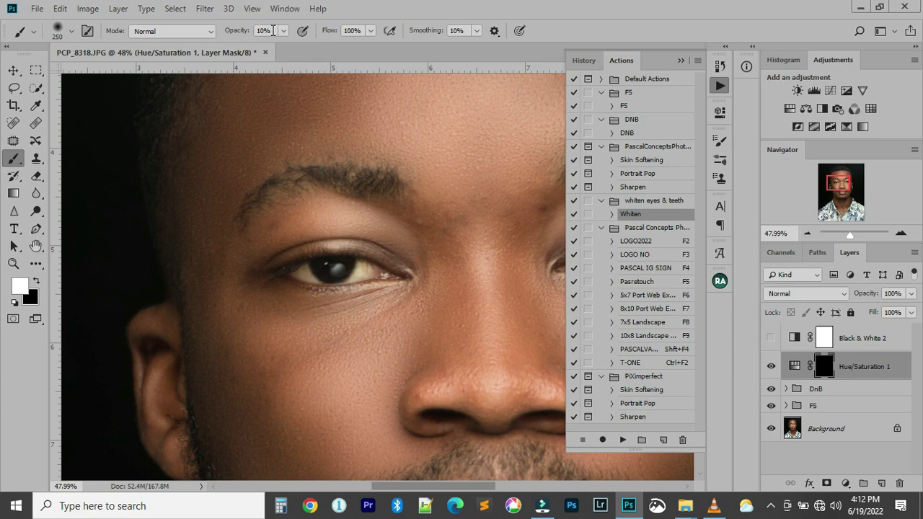
left_click(273, 31)
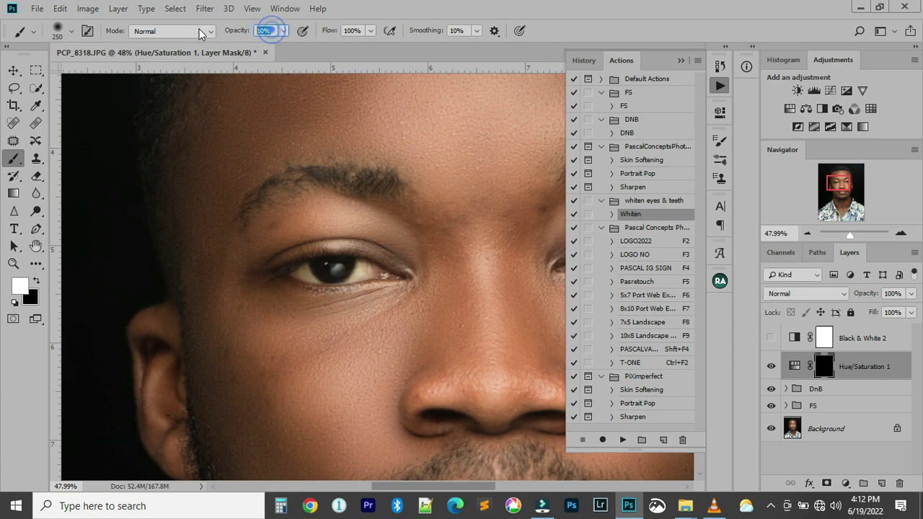
type("50")
key("Tab")
type("3")
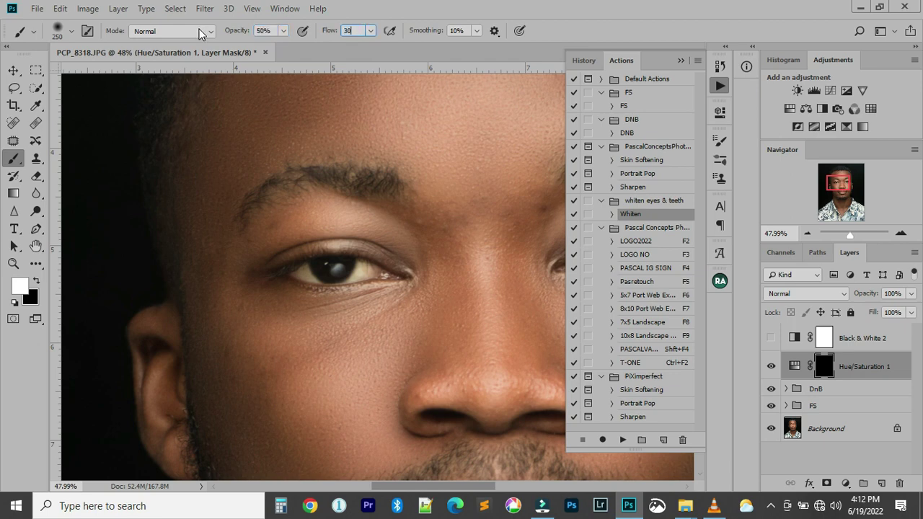
key("Return")
Whiten the first eye on the Hue/Saturation 1 mask with the brush reduced to 60 px, and undo the last stroke
scroll(329, 309, "up", 3)
key("bracketleft")
key("bracketleft")
key("bracketleft")
key("bracketleft")
key("bracketleft")
key("bracketleft")
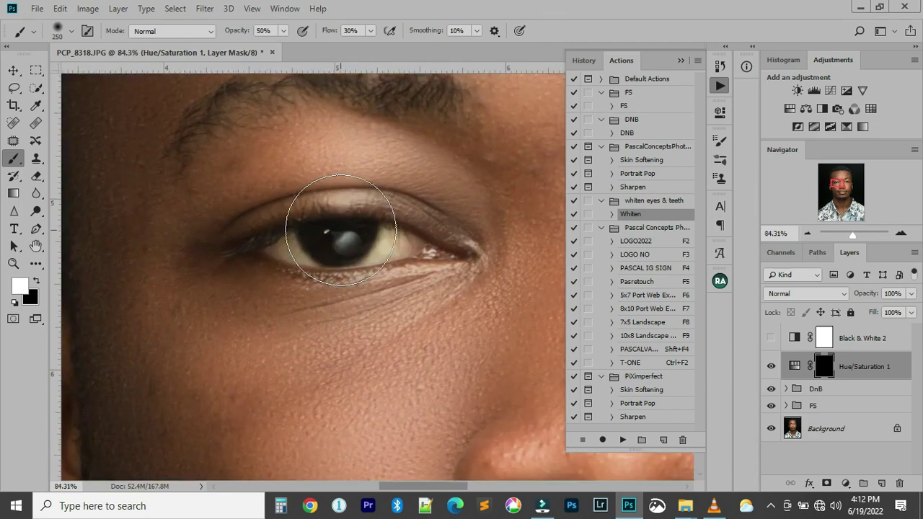
key("bracketleft")
key("bracketleft")
key("bracketleft")
key("bracketleft")
key("bracketleft")
key("bracketleft")
key("bracketleft")
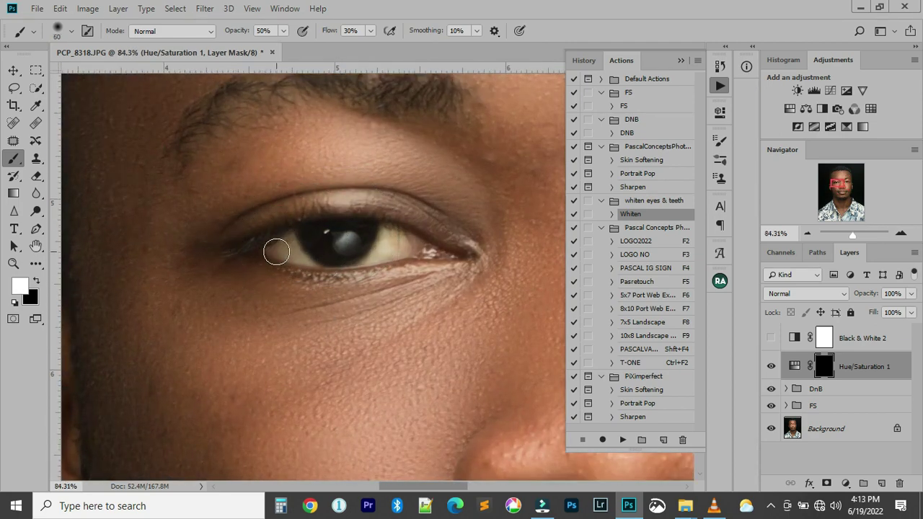
mouse_move(269, 250)
left_mouse_down()
mouse_move(304, 261)
mouse_move(272, 254)
mouse_move(298, 257)
mouse_move(288, 242)
mouse_move(314, 264)
left_mouse_up()
mouse_move(384, 235)
left_mouse_down()
mouse_move(371, 259)
mouse_move(417, 252)
mouse_move(394, 236)
mouse_move(382, 251)
mouse_move(399, 237)
mouse_move(408, 246)
mouse_move(350, 239)
left_mouse_up()
key("ctrl+z")
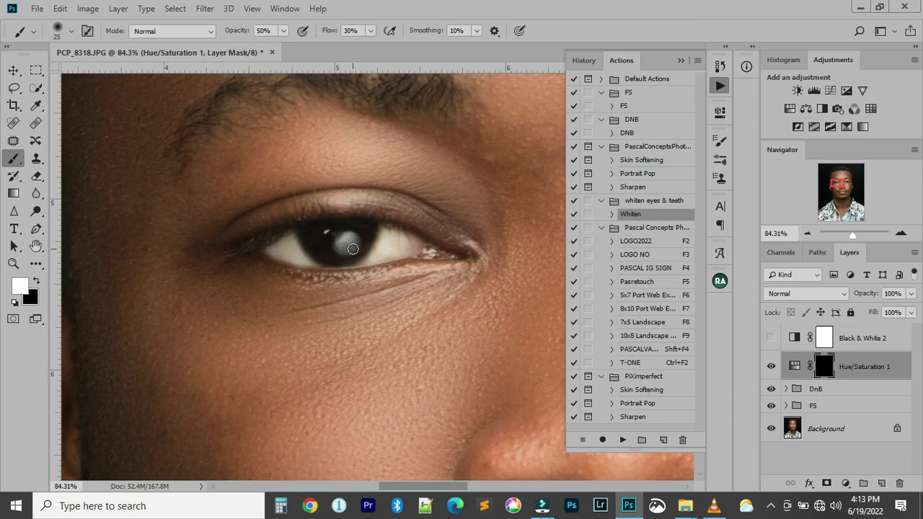
Whiten both sides of the other eye on the Hue/Saturation 1 mask with a 25 px brush
scroll(461, 265, "right", 10)
scroll(449, 262, "down", 2)
scroll(511, 258, "up", 2)
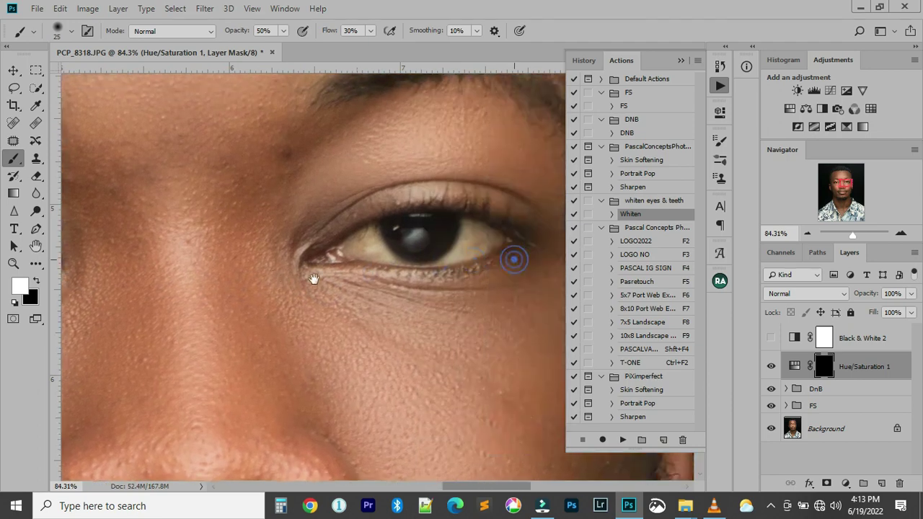
mouse_move(363, 243)
left_mouse_down()
mouse_move(307, 244)
mouse_move(314, 239)
mouse_move(291, 256)
mouse_move(334, 265)
mouse_move(319, 241)
mouse_move(307, 259)
left_mouse_up()
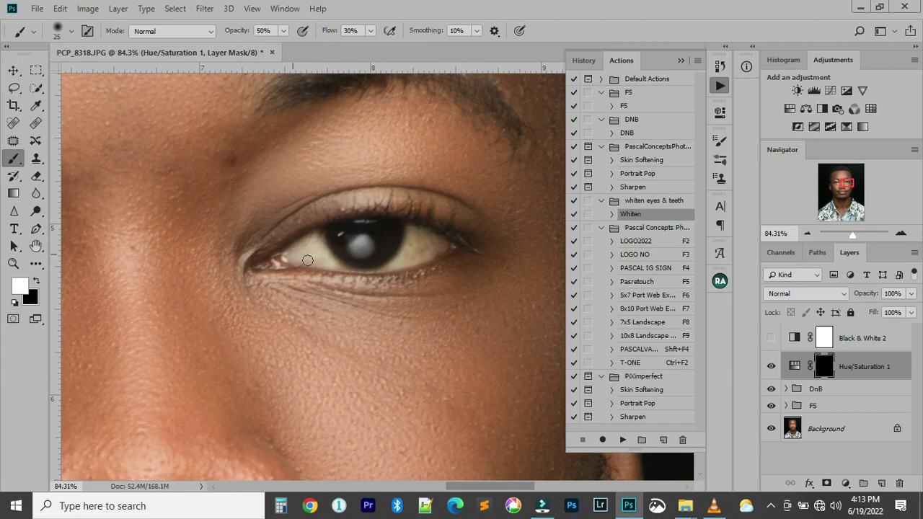
mouse_move(446, 251)
left_mouse_down()
mouse_move(417, 233)
mouse_move(398, 266)
mouse_move(413, 237)
mouse_move(437, 245)
mouse_move(421, 256)
mouse_move(419, 241)
mouse_move(406, 258)
left_mouse_up()
scroll(408, 260, "down", 6)
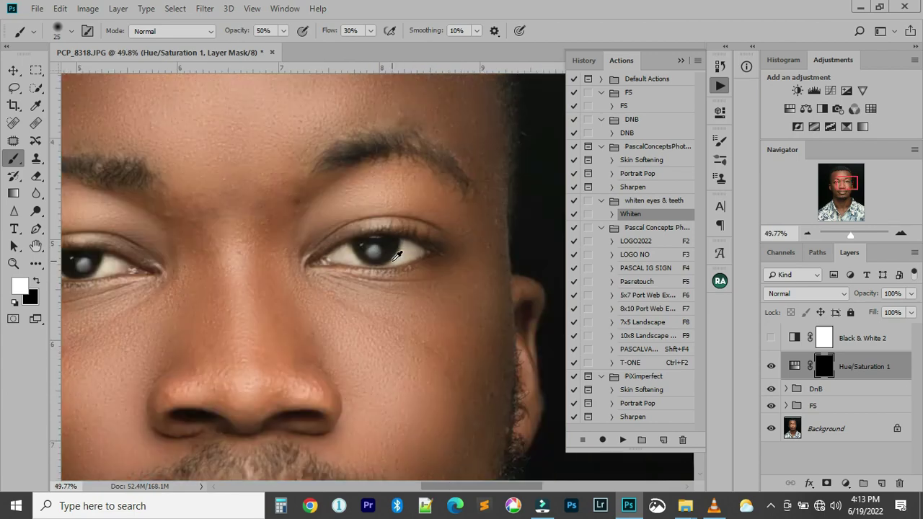
Toggle the Hue/Saturation 1 layer's visibility to compare the eyes before and after whitening
left_click(770, 367)
left_click(771, 367)
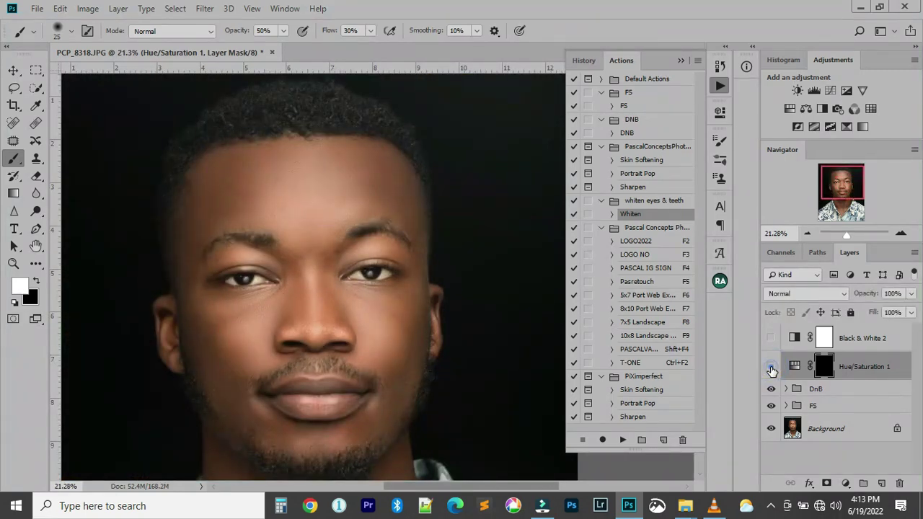
left_click(771, 366)
left_click(771, 366)
scroll(320, 289, "up", 3)
left_click(770, 366)
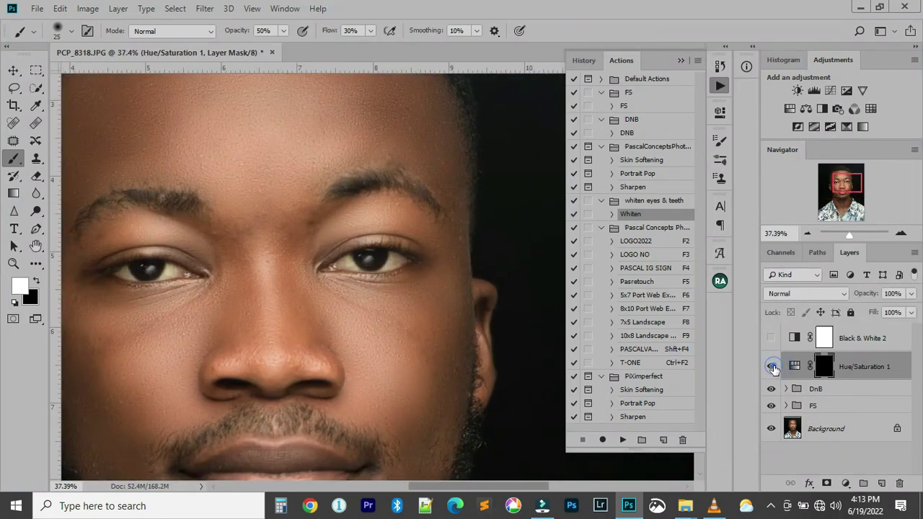
Reduce the Hue/Saturation 1 layer's opacity to 64% and compare the eyes with the layer hidden and shown
left_click(771, 366)
left_click(771, 367)
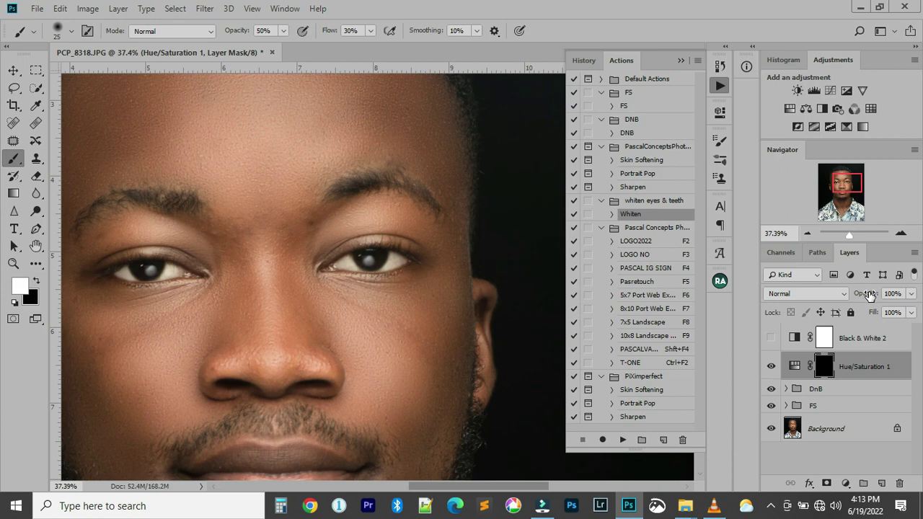
left_click_drag(865, 293, 835, 320)
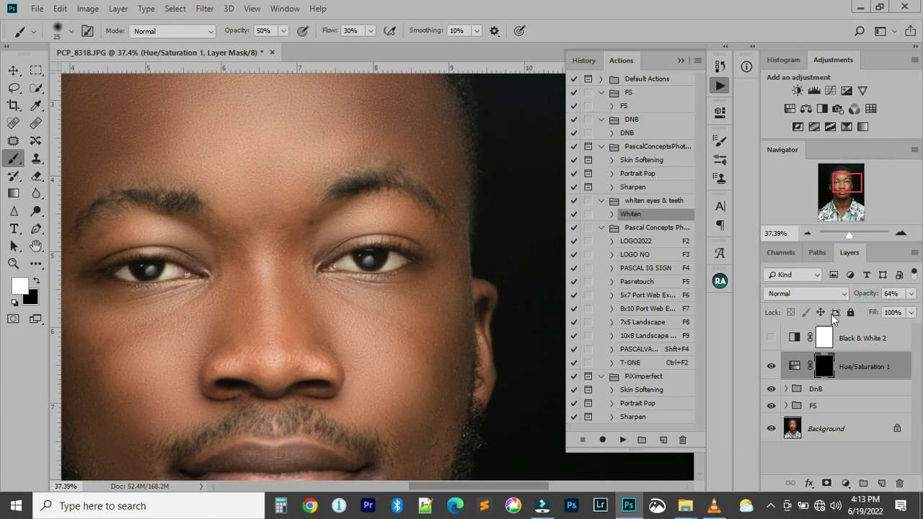
left_click(771, 366)
left_click(770, 367)
Examine the retouched face, compare it with the FS group hidden and shown, and collapse the group
scroll(301, 295, "down", 3)
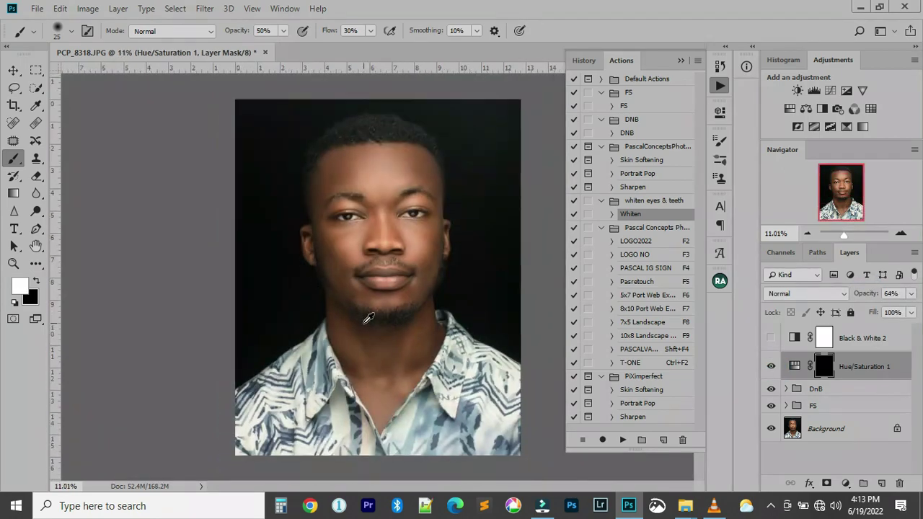
scroll(418, 286, "up", 2)
scroll(418, 287, "up", 1)
scroll(417, 286, "down", 2)
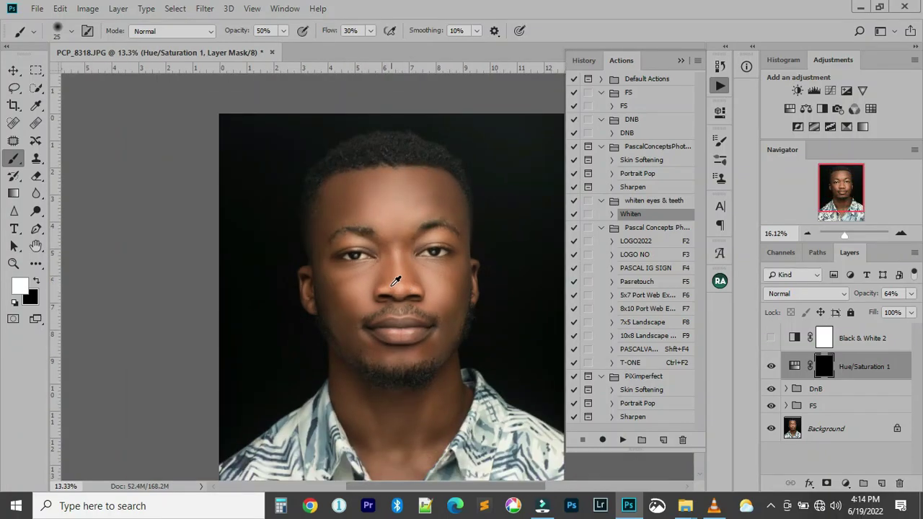
scroll(393, 282, "up", 3)
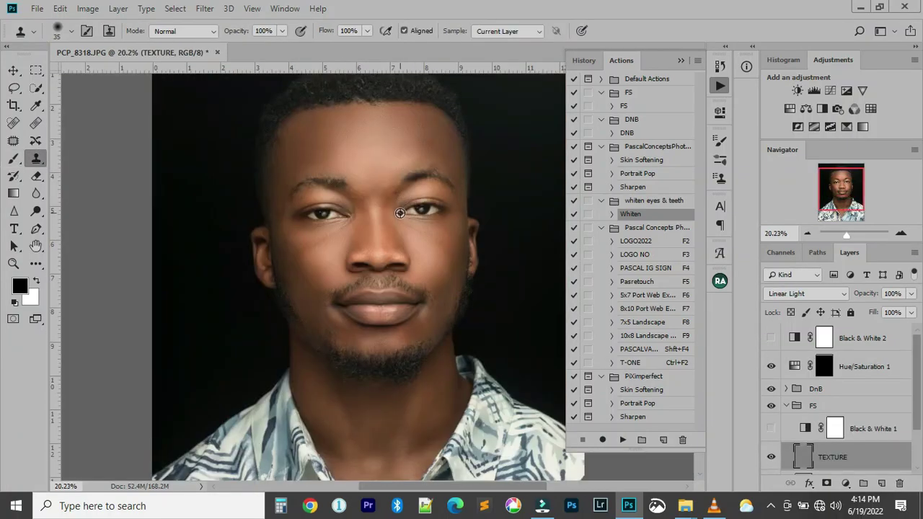
scroll(412, 233, "up", 2)
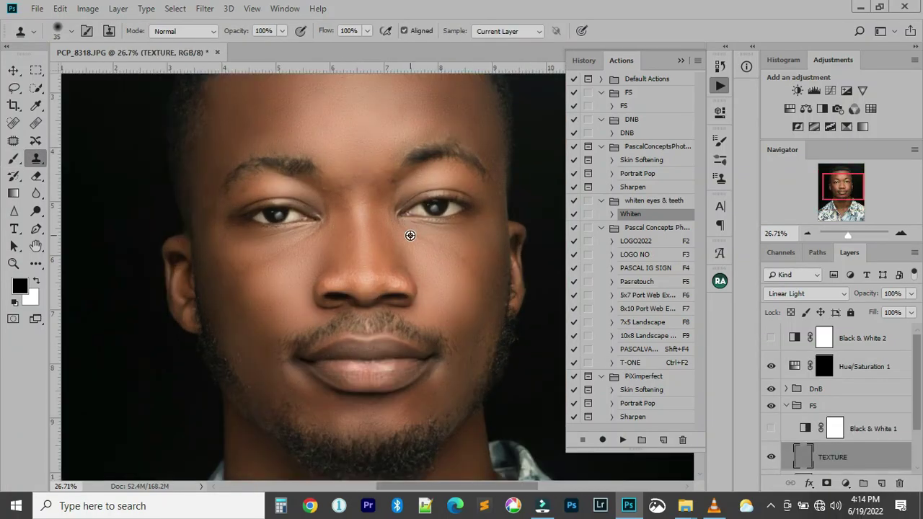
left_click(772, 408)
left_click(771, 407)
scroll(465, 340, "down", 4)
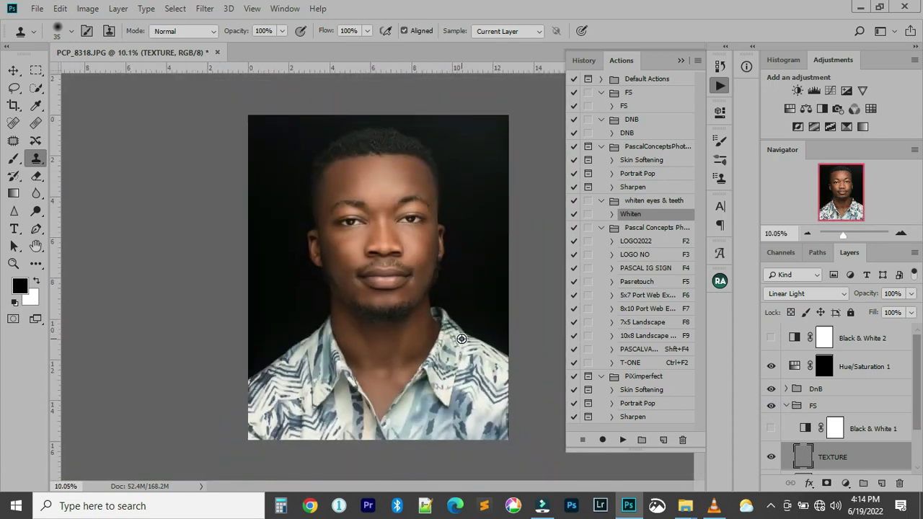
left_click(786, 406)
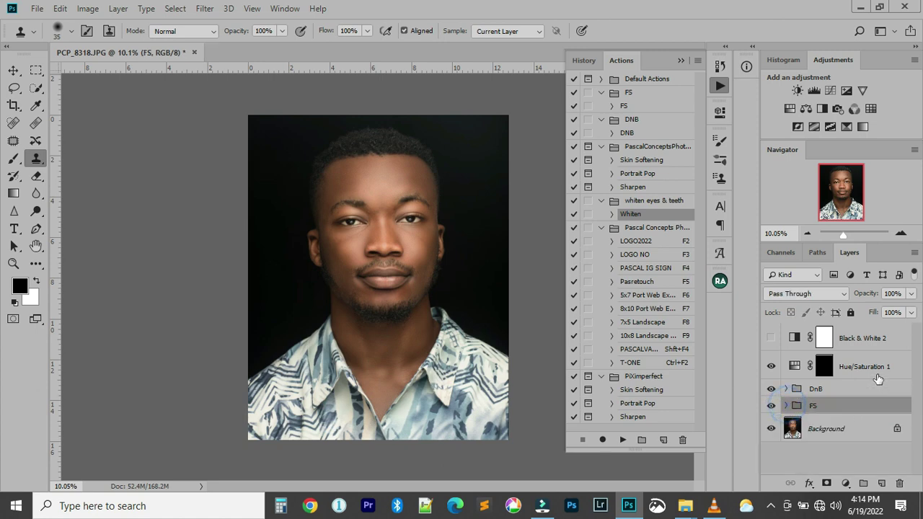
Add a Brightness/Contrast adjustment layer above Hue/Saturation 1 with Use Legacy enabled and the contrast set to 3
left_click(878, 366)
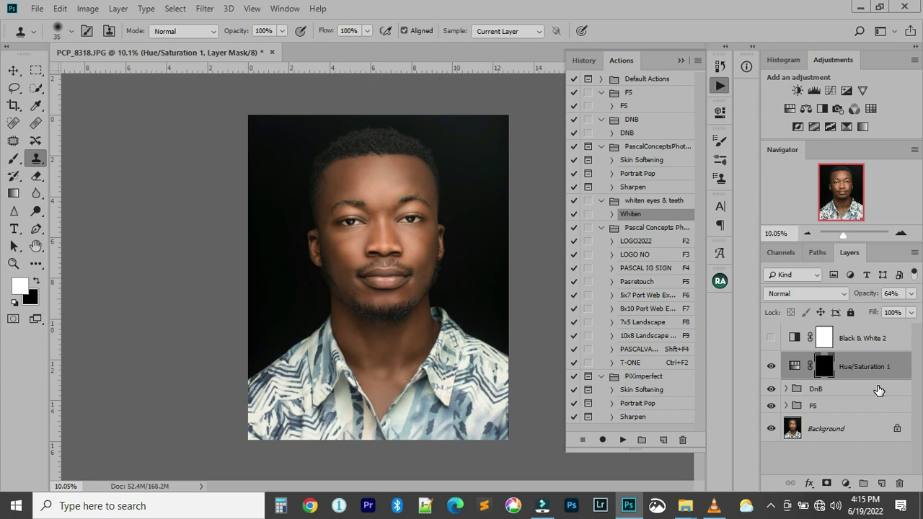
left_click(846, 483)
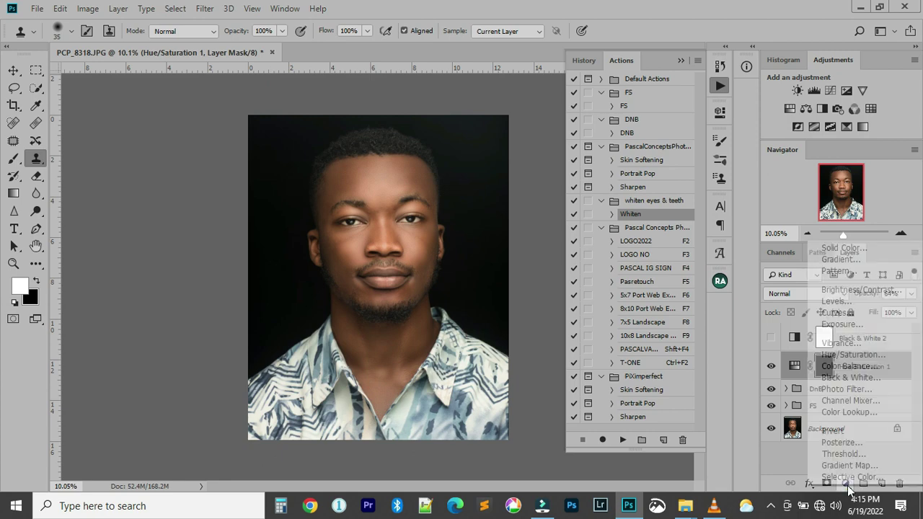
left_click(858, 292)
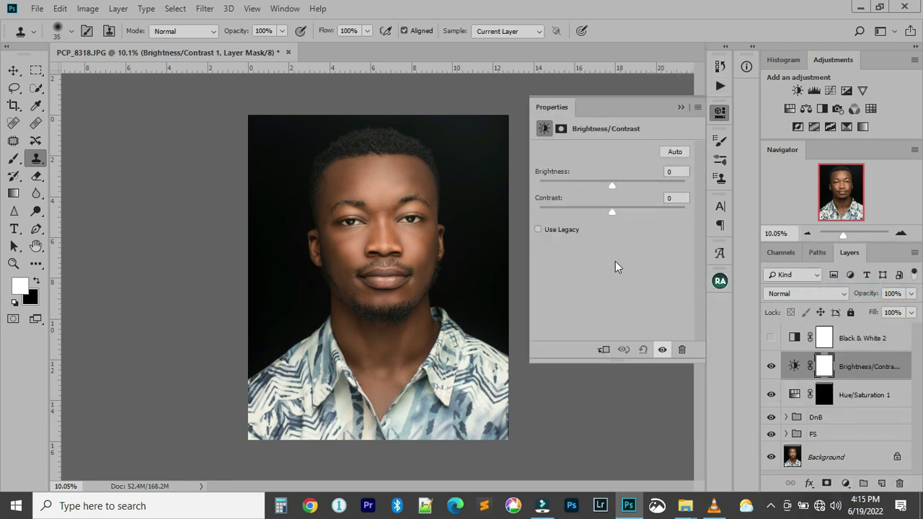
left_click(538, 229)
left_click(672, 198)
type("3")
left_click(681, 108)
Compare the portrait with the Brightness/Contrast 1 layer hidden and shown, including a closer view of the face
left_click(773, 368)
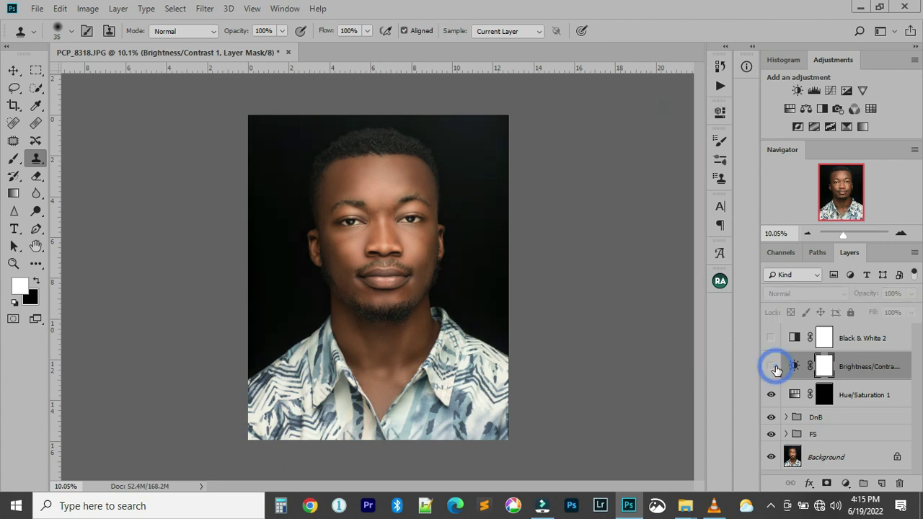
left_click(773, 368)
key("ctrl+plus")
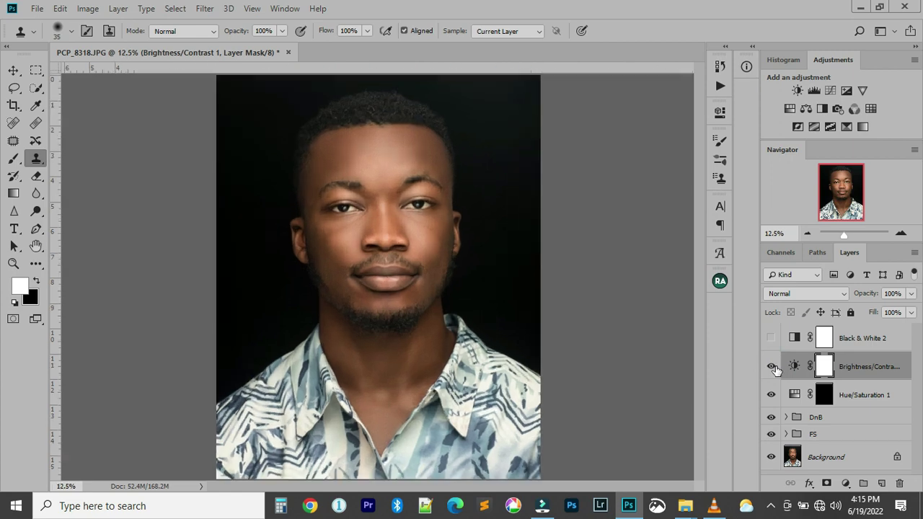
key("ctrl+plus")
left_click(773, 368)
left_click(772, 368)
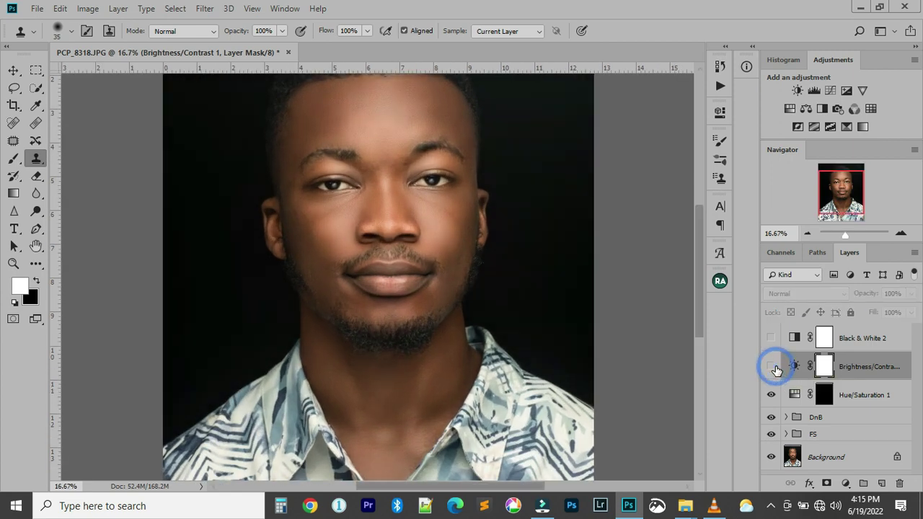
Examine the whole portrait and the facial details up close to judge the overall retouch
key("ctrl+minus")
key("ctrl+minus")
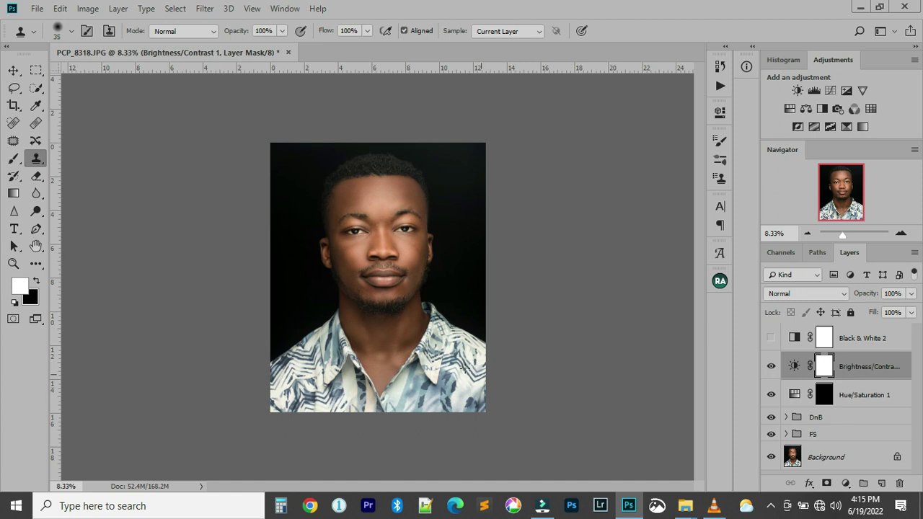
scroll(428, 336, "up", 1)
scroll(427, 339, "down", 1)
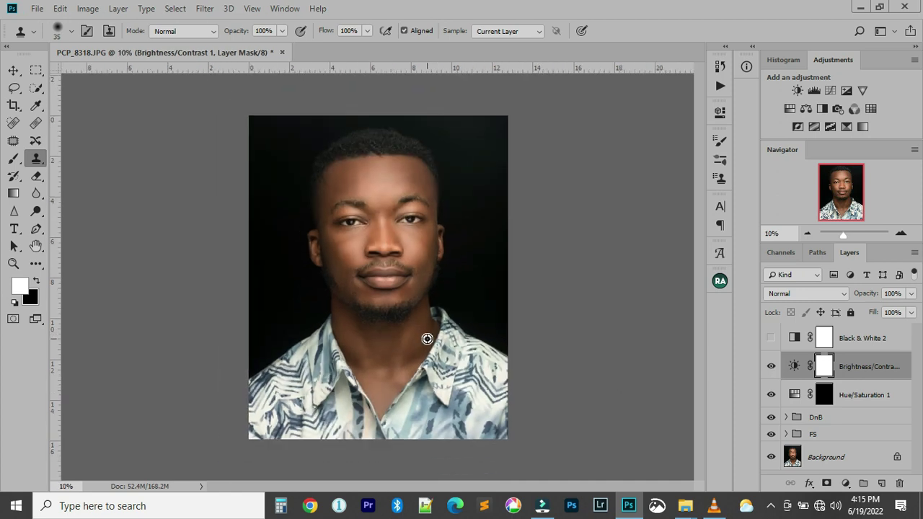
scroll(427, 339, "down", 1)
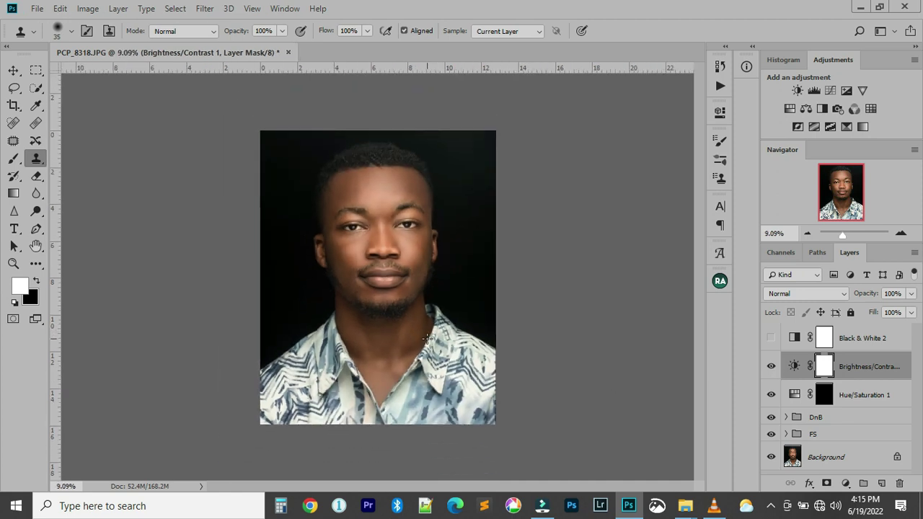
scroll(397, 259, "up", 3)
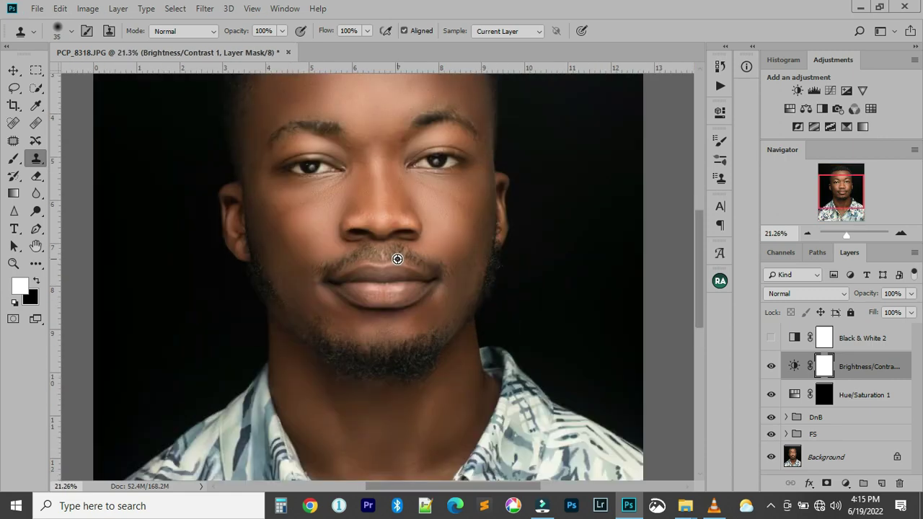
scroll(398, 259, "down", 3)
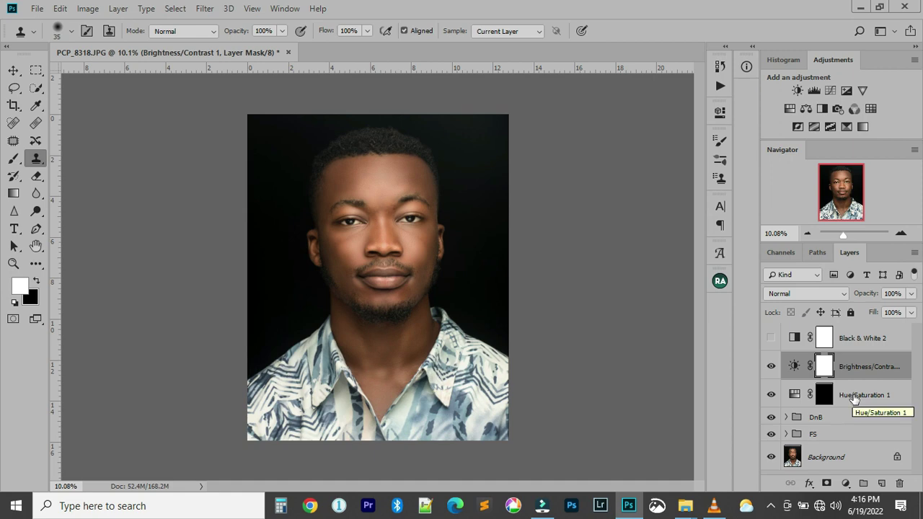
scroll(356, 172, "up", 4)
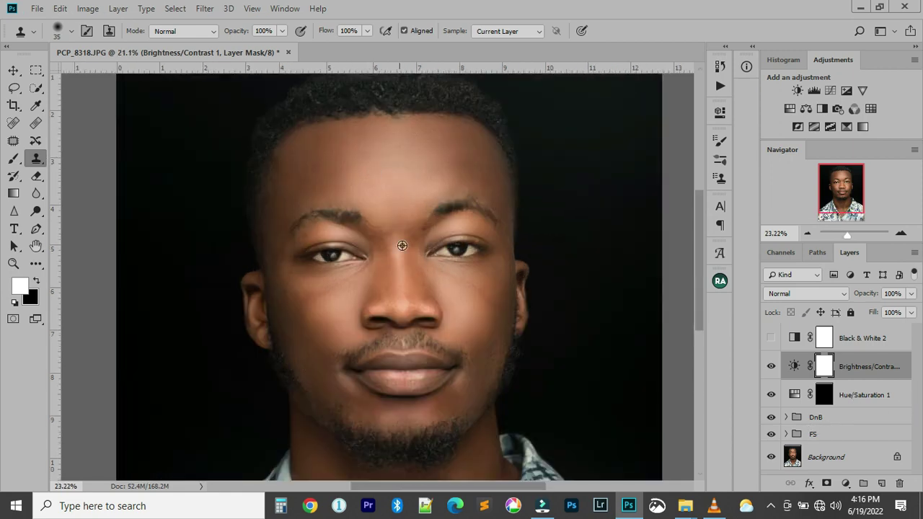
scroll(402, 281, "down", 2)
scroll(402, 280, "down", 2)
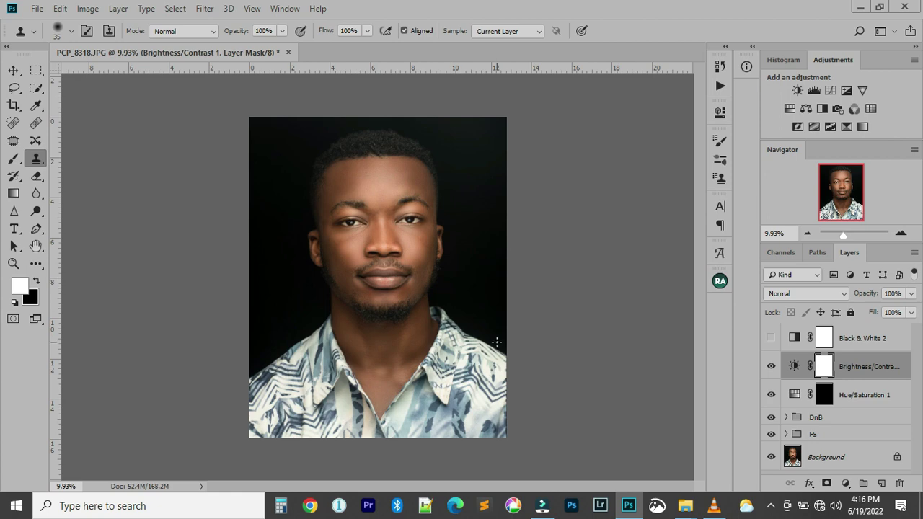
scroll(408, 264, "up", 3)
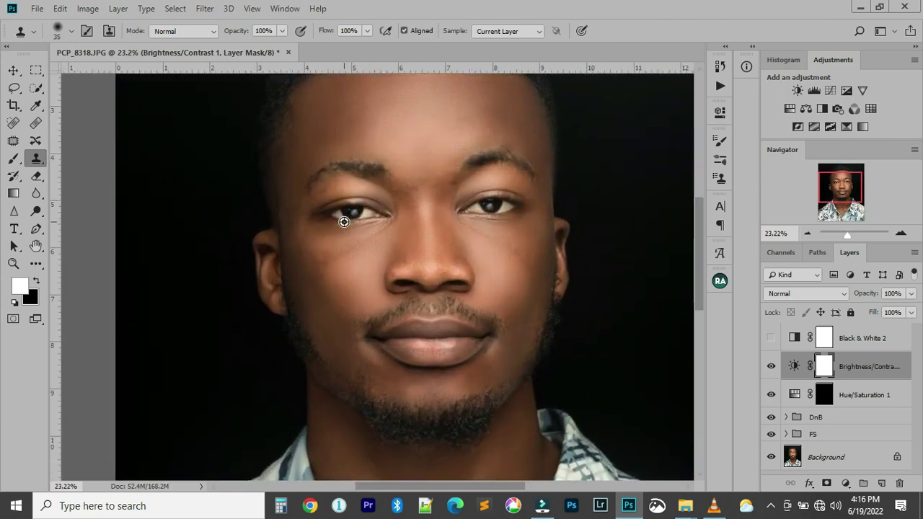
scroll(344, 221, "down", 2)
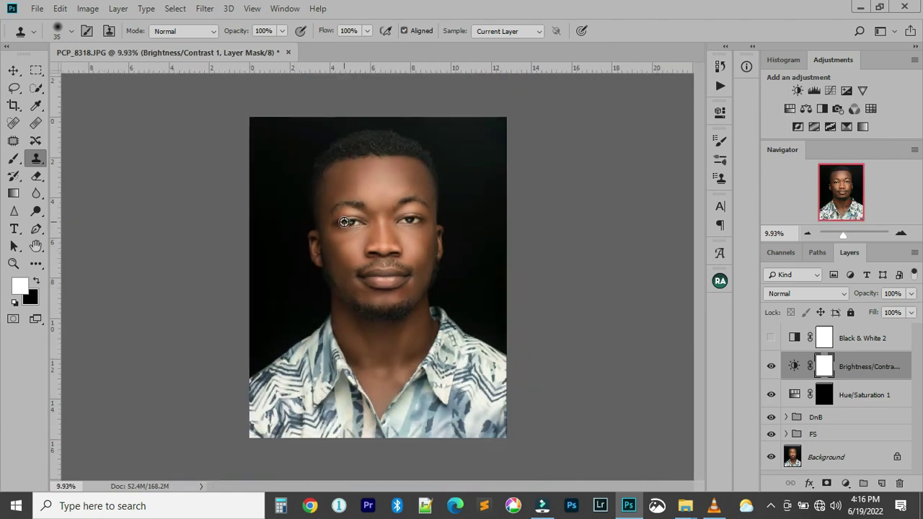
Flatten the image into a single Background layer, discarding the hidden layers
right_click(857, 463)
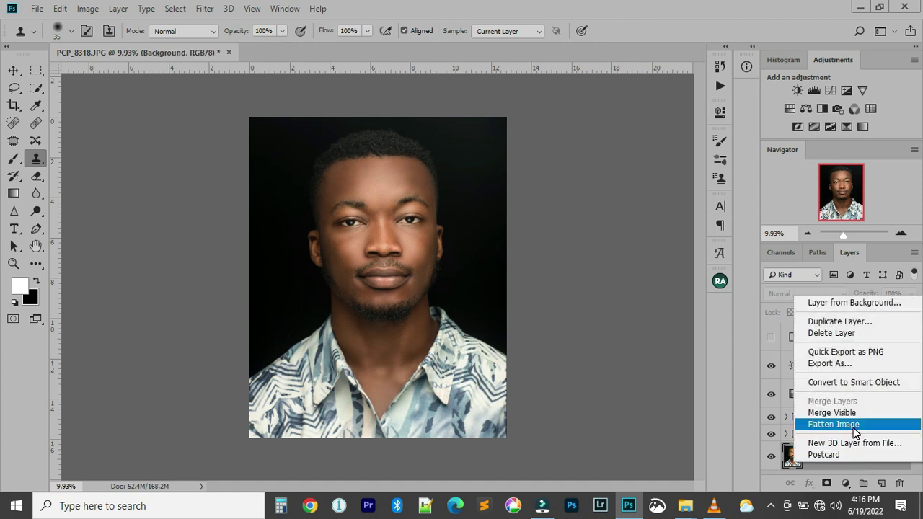
left_click(854, 428)
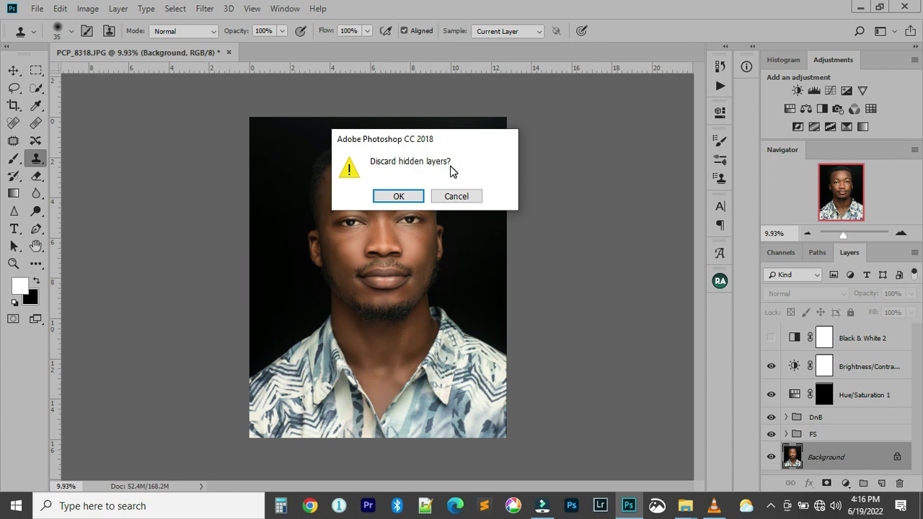
left_click(410, 197)
key("x")
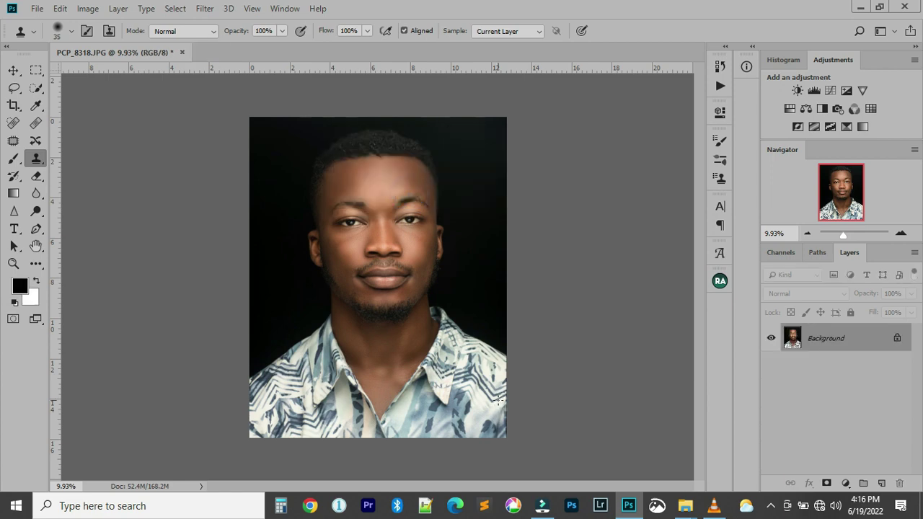
Check the flattened portrait up close and duplicate the Background layer
scroll(353, 224, "up", 5)
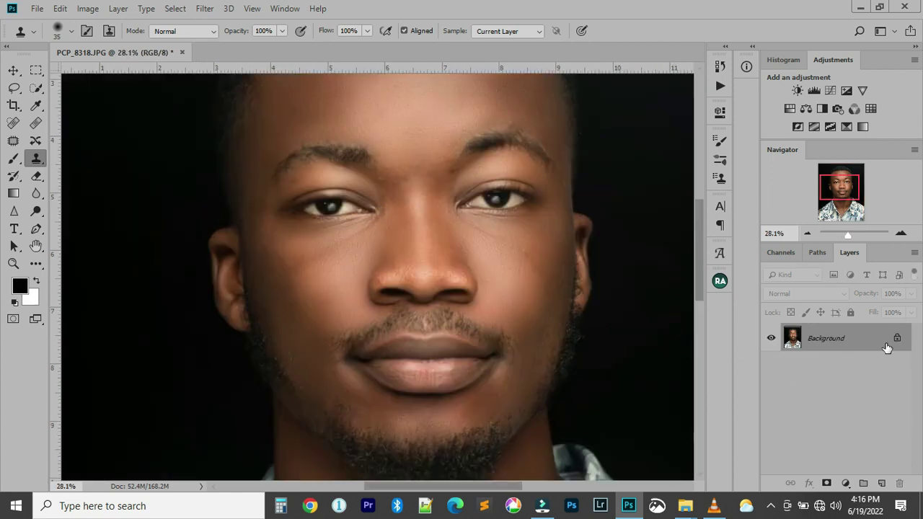
scroll(417, 242, "up", 2)
scroll(418, 243, "down", 6)
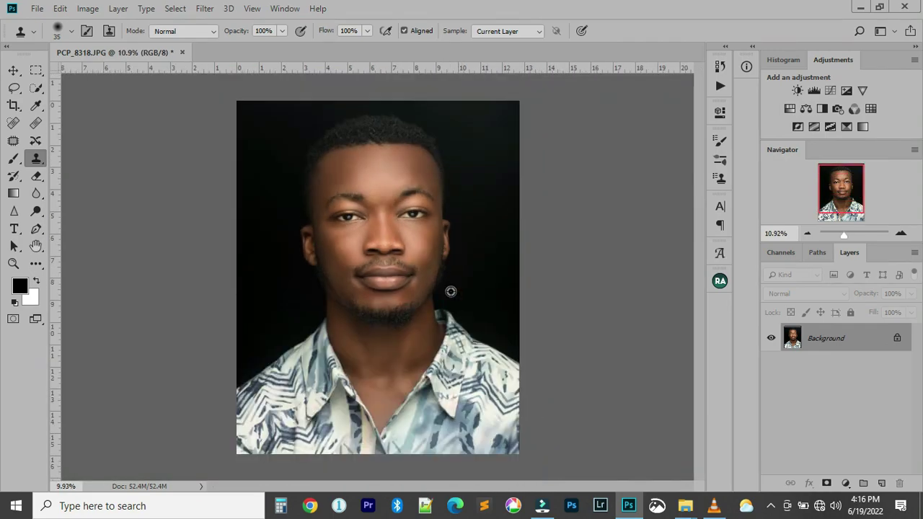
key("alt")
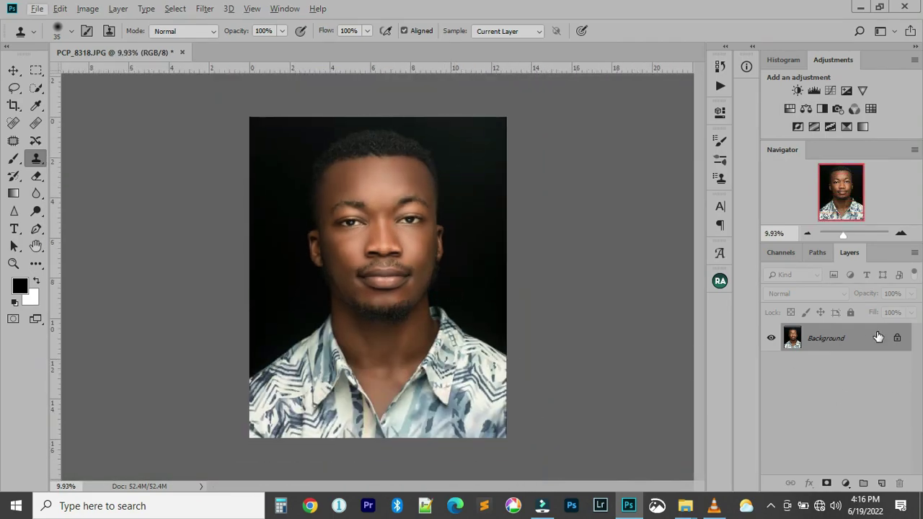
left_click_drag(878, 336, 881, 483)
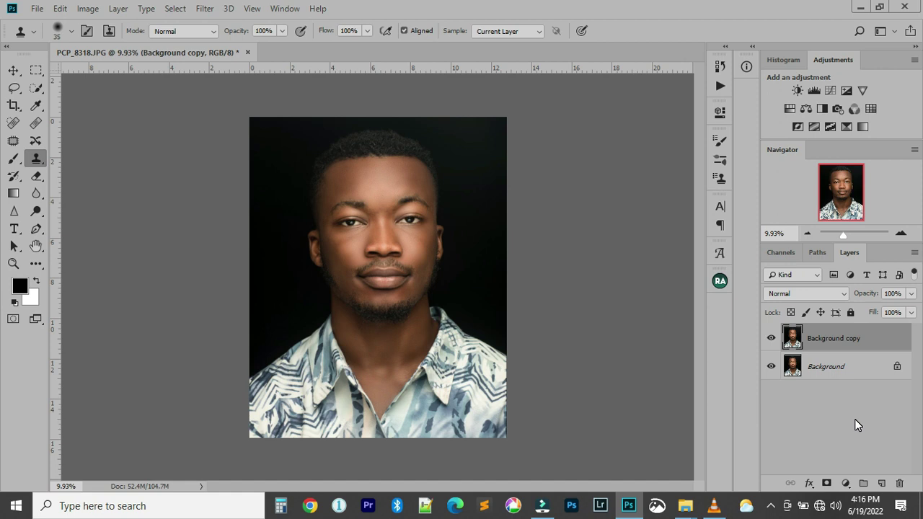
Apply Auto Contrast to the Background copy layer and toggle its visibility to compare the face
left_click(88, 9)
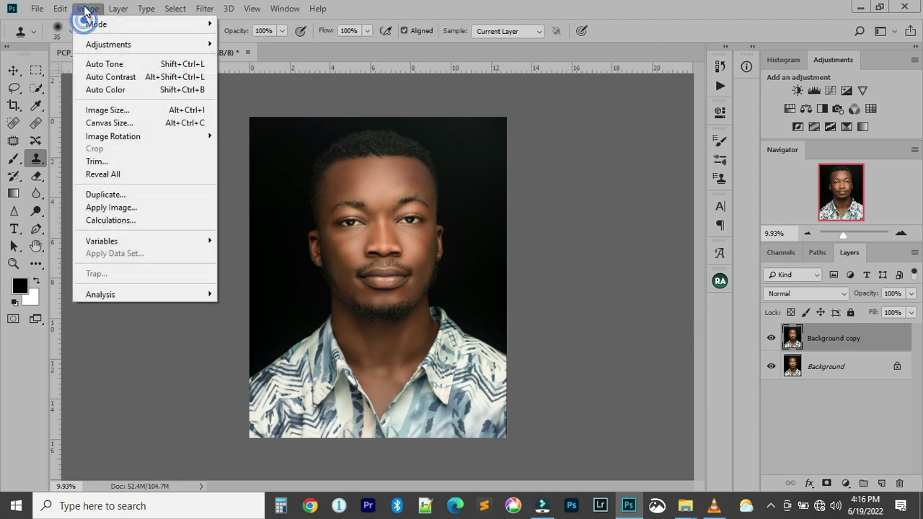
left_click(119, 77)
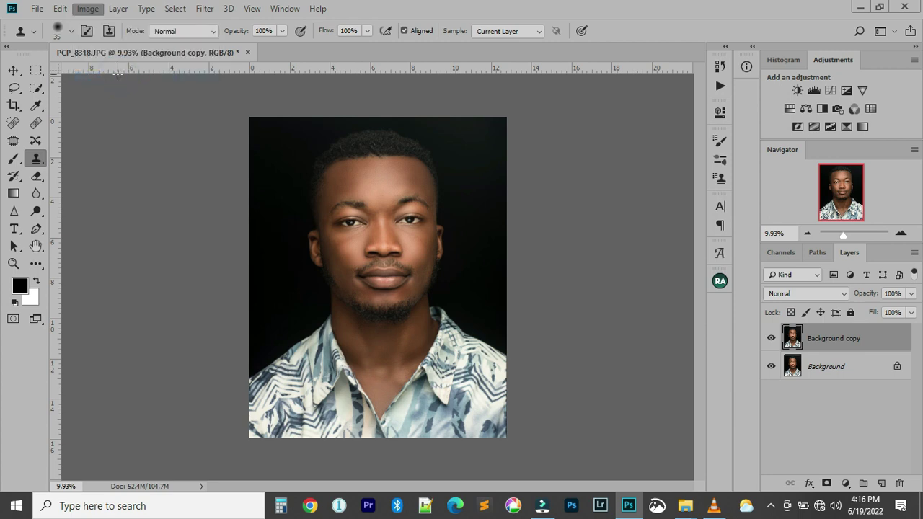
scroll(392, 262, "up", 5)
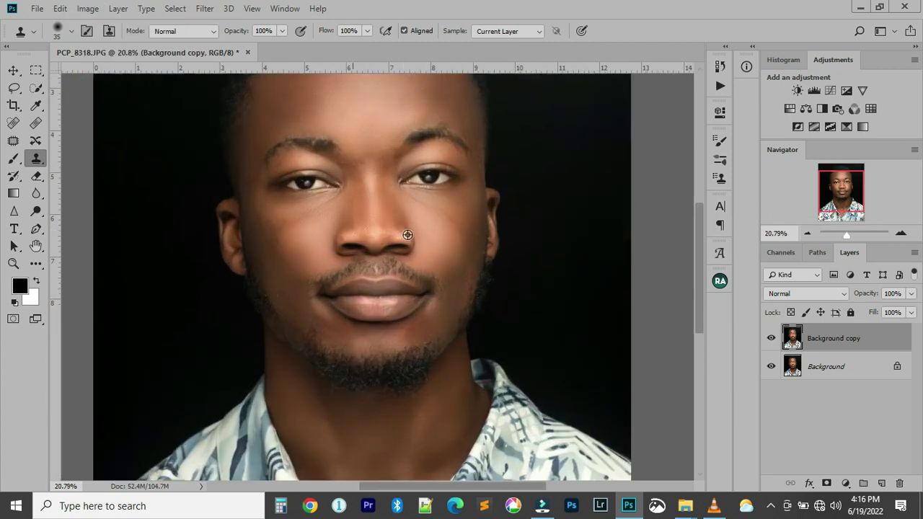
left_click(772, 338)
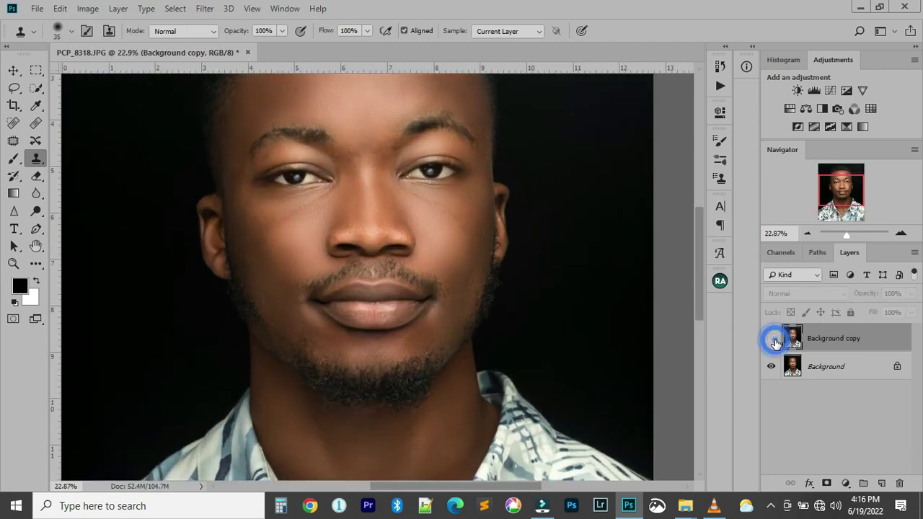
left_click(773, 342)
left_click(772, 340)
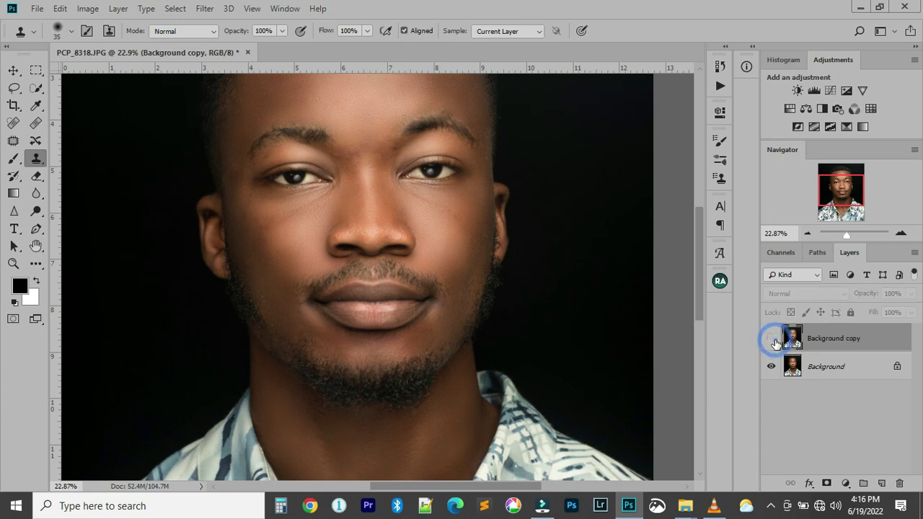
Compare the portrait with and without the Auto Contrast copy, and collapse the layers into a single Background layer
left_click(772, 341)
left_click(773, 342)
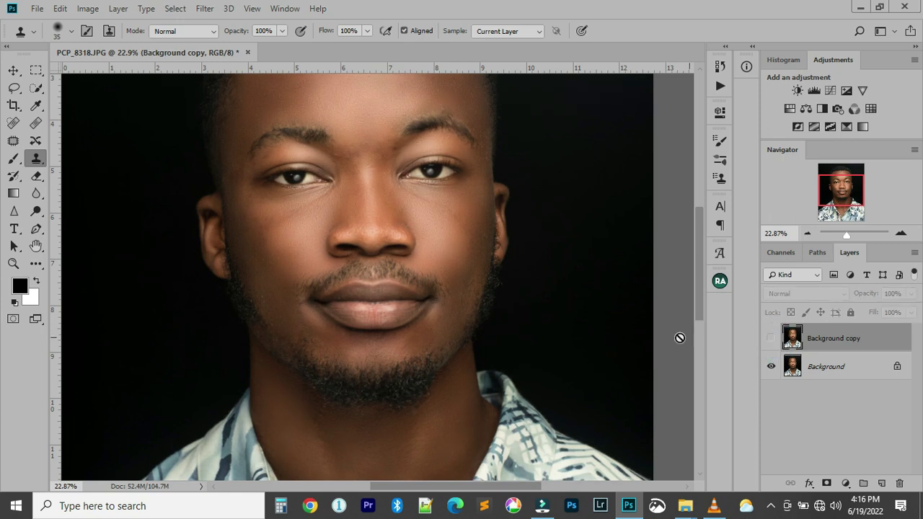
left_click(772, 340)
scroll(396, 305, "down", 5)
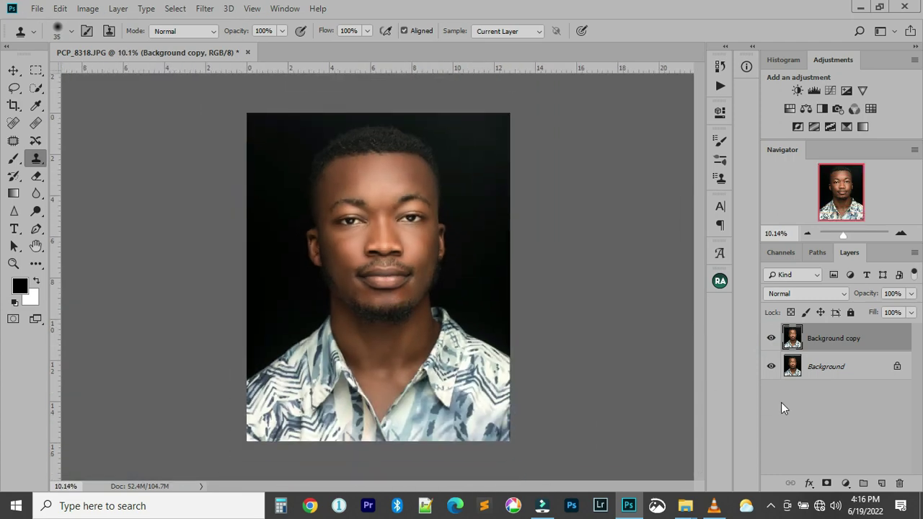
key("ctrl+e")
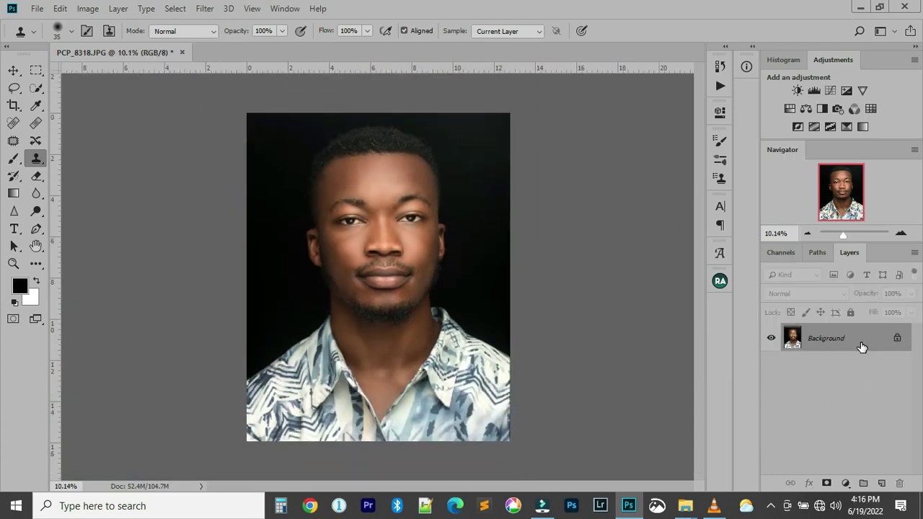
key("ctrl+j")
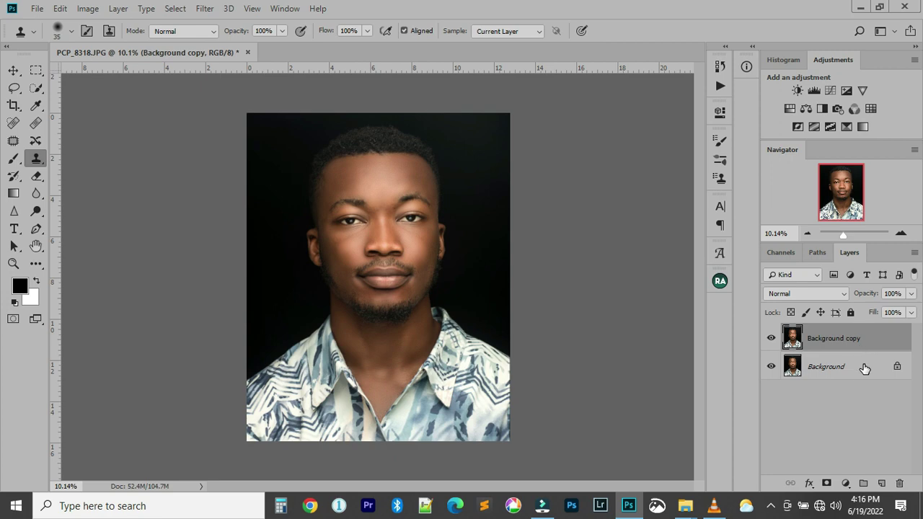
right_click(863, 367)
left_click(837, 325)
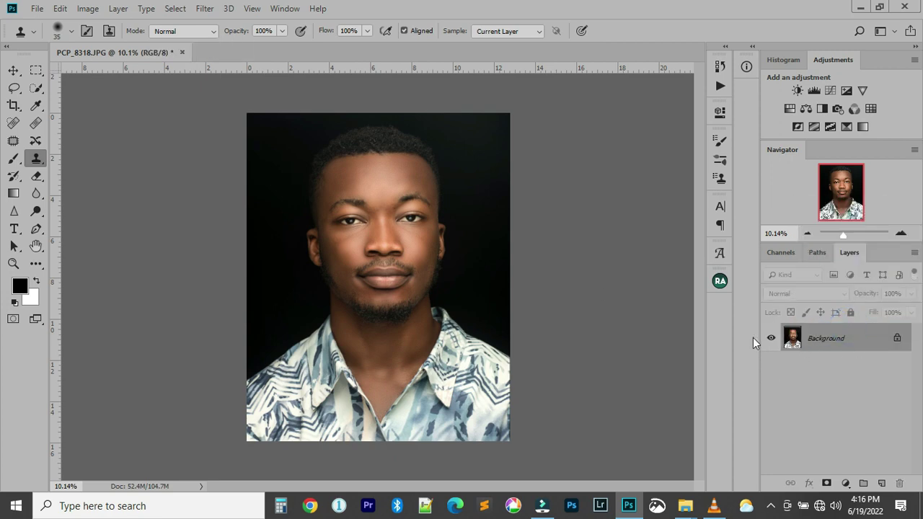
Add a Color Lookup adjustment layer above the Background and look over the available 3D LUT files
key("v")
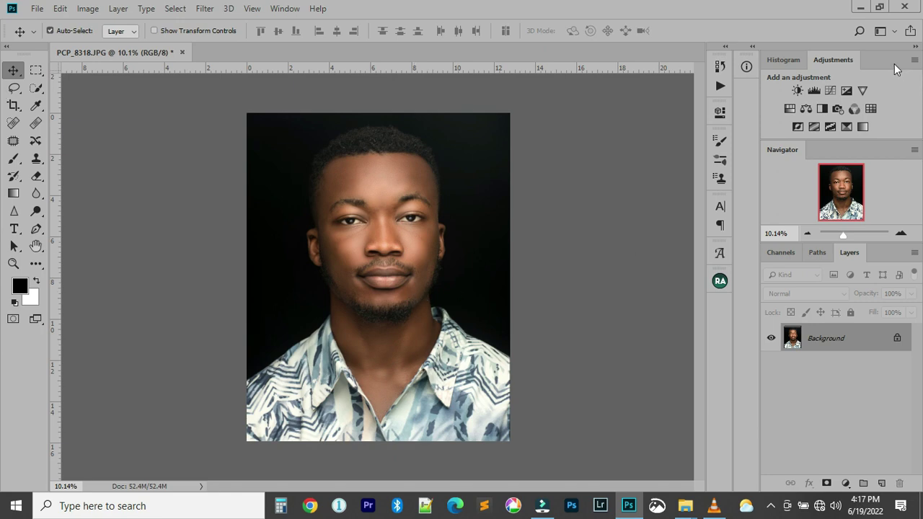
left_click(872, 109)
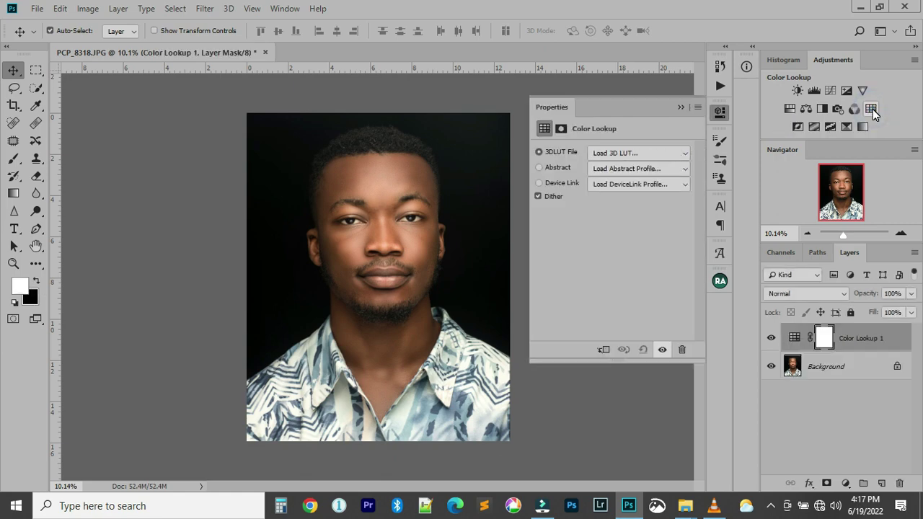
left_click(659, 153)
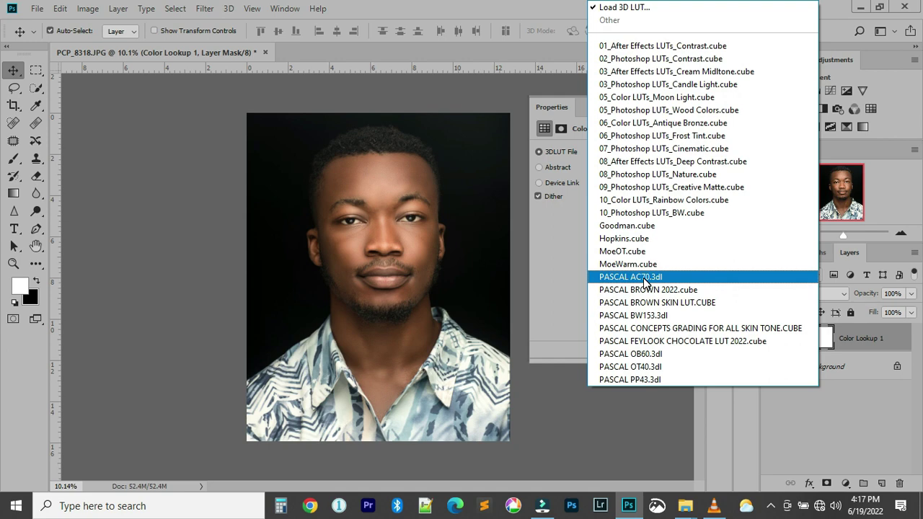
key("Home")
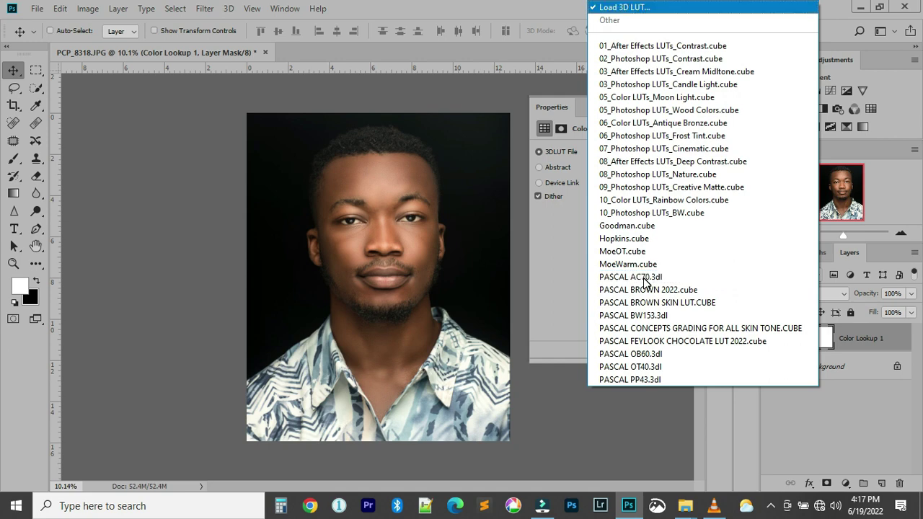
left_click(496, 92)
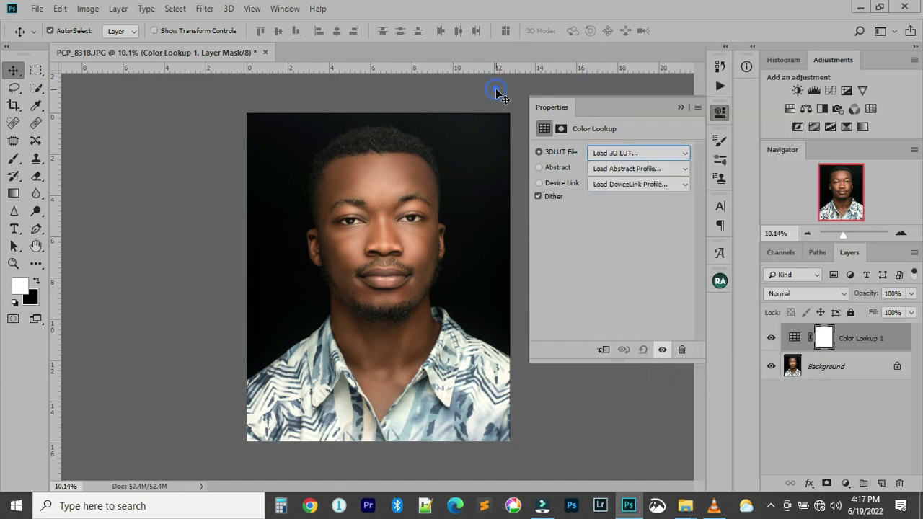
key("ctrl+plus")
key("ctrl+plus")
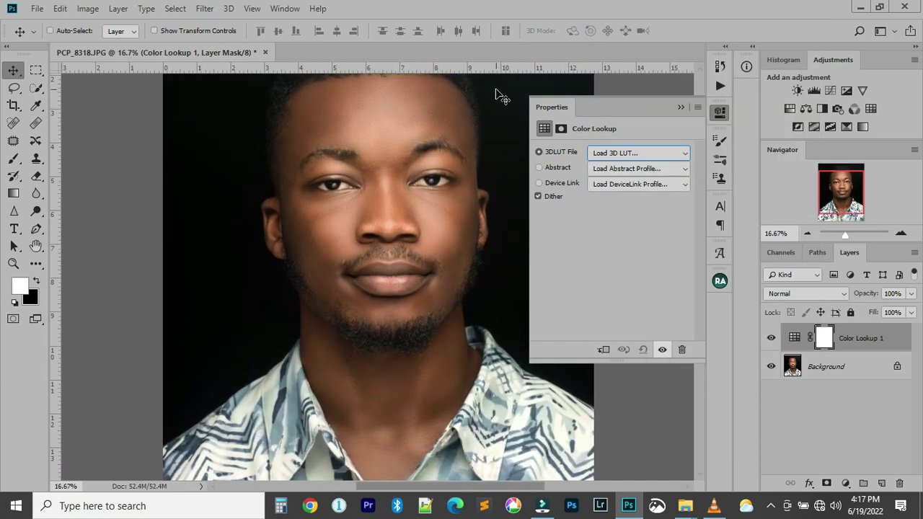
key("ctrl+minus")
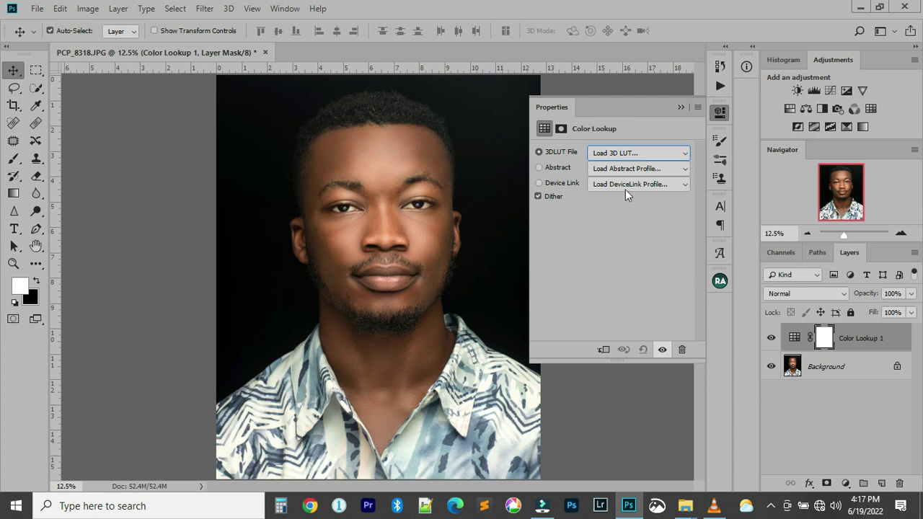
Try the PASCAL AC70.3dl LUT on the Color Lookup layer and toggle the layer's visibility to compare
left_click(620, 153)
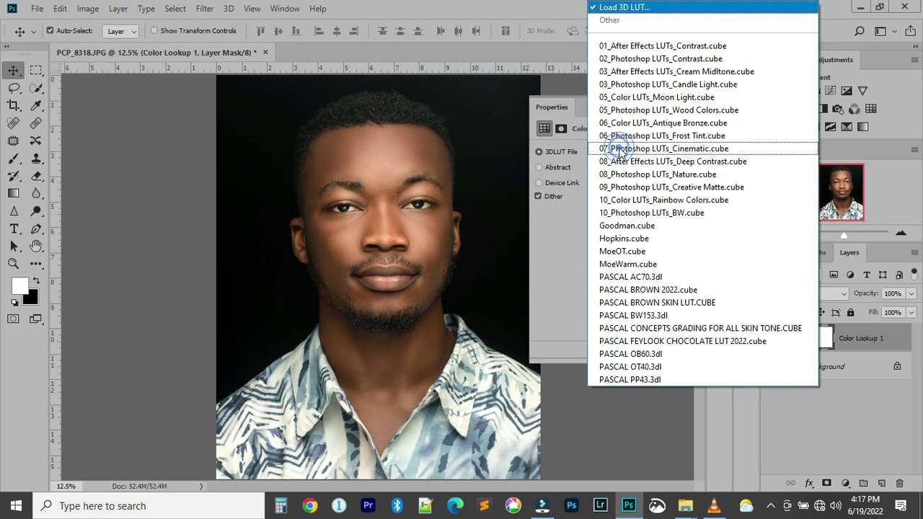
left_click(659, 274)
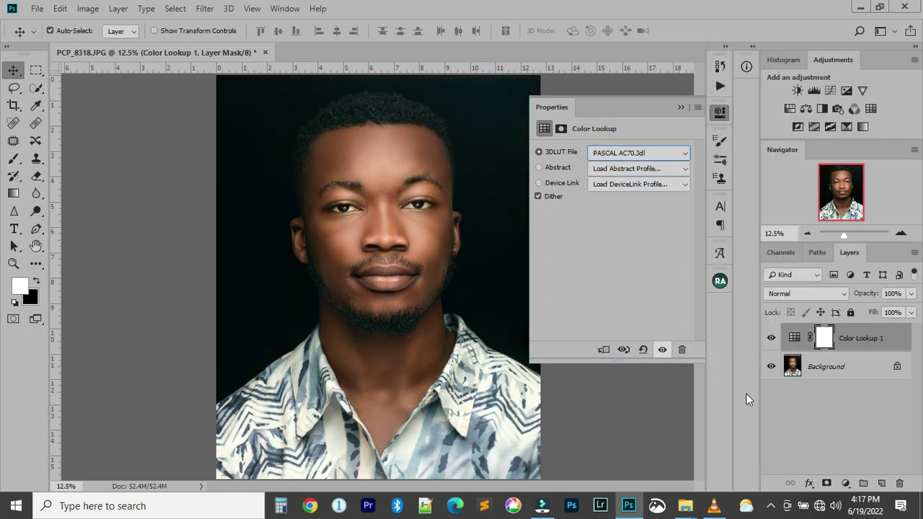
left_click(771, 338)
left_click(772, 338)
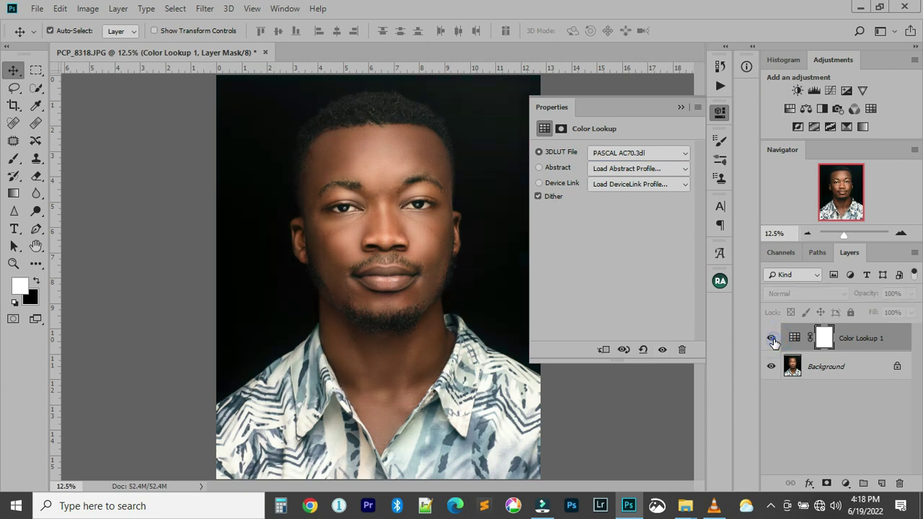
Try the PASCAL BROWN 2022.cube LUT and compare the portrait with and without the Color Lookup layer
left_click(667, 150)
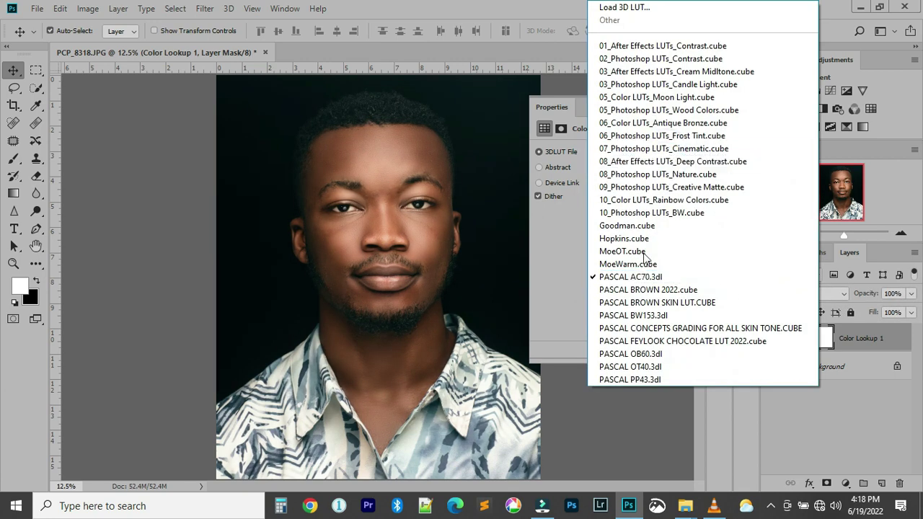
left_click(645, 289)
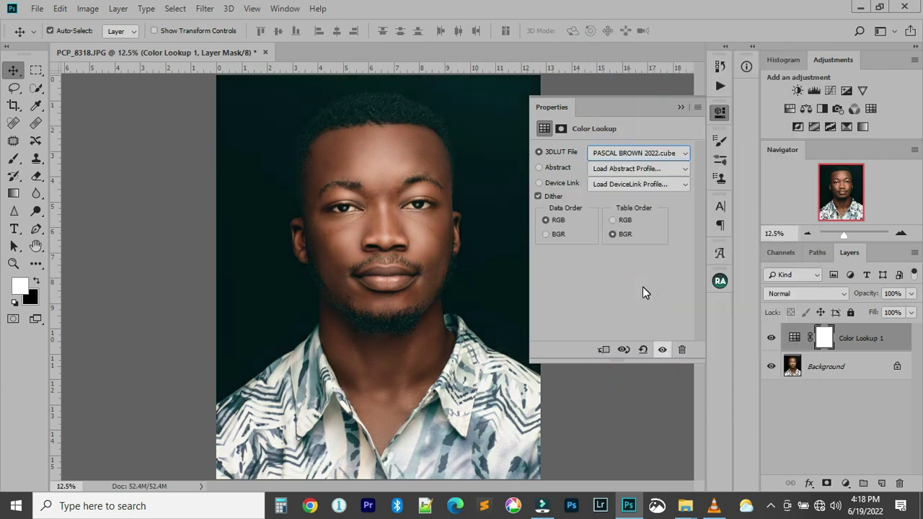
left_click(772, 339)
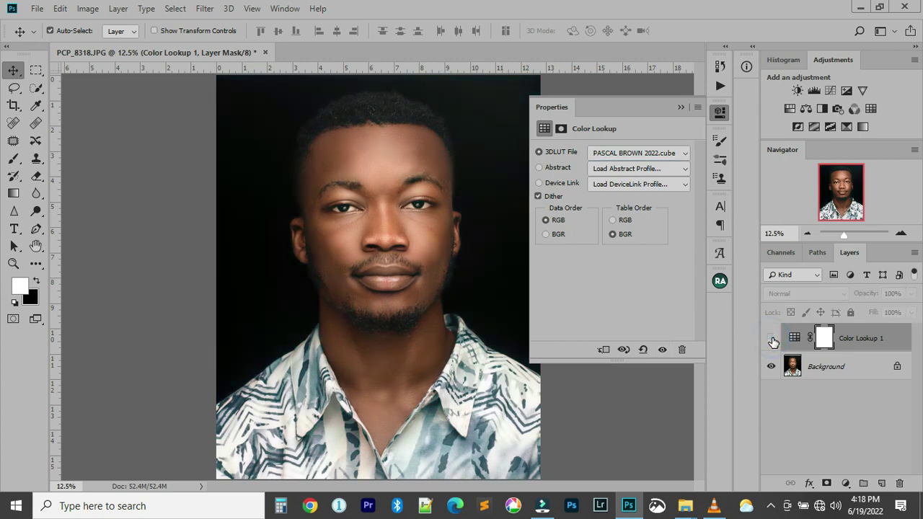
left_click(771, 339)
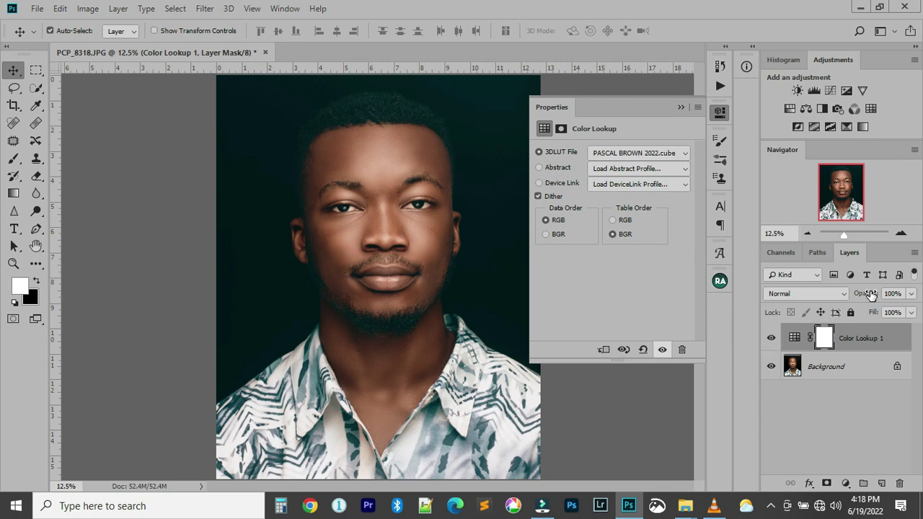
left_click_drag(871, 295, 912, 301)
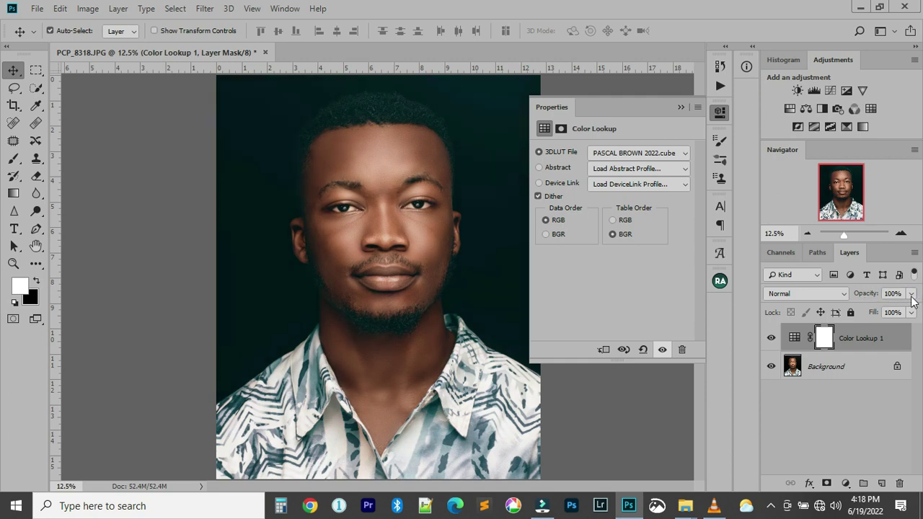
Preview the PASCAL BROWN SKIN LUT.CUBE, PASCAL BW153.3dl and PASCAL CONCEPTS GRADING FOR ALL SKIN TONE.CUBE LUTs on the portrait
left_click(639, 154)
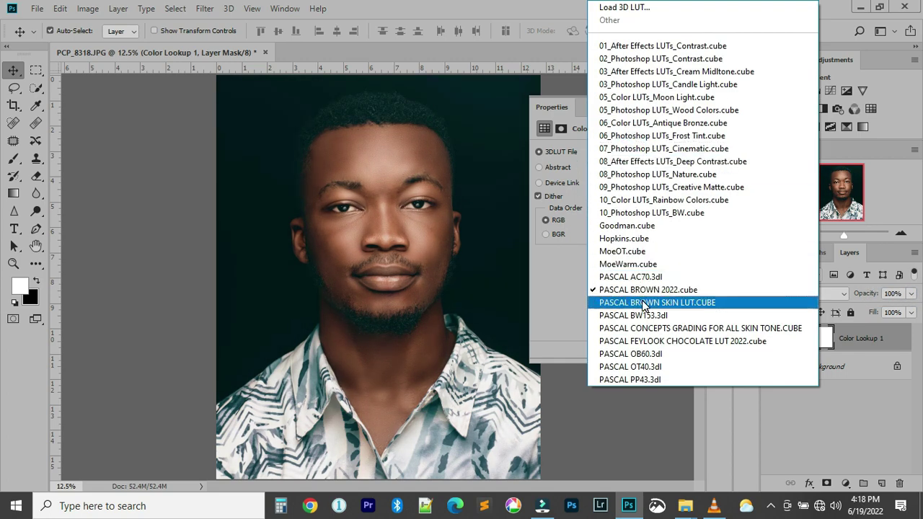
left_click(643, 302)
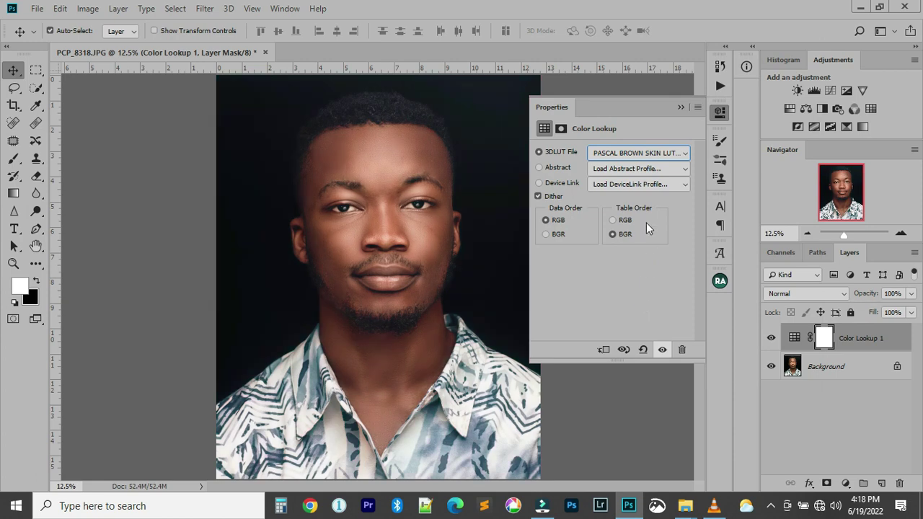
left_click(653, 156)
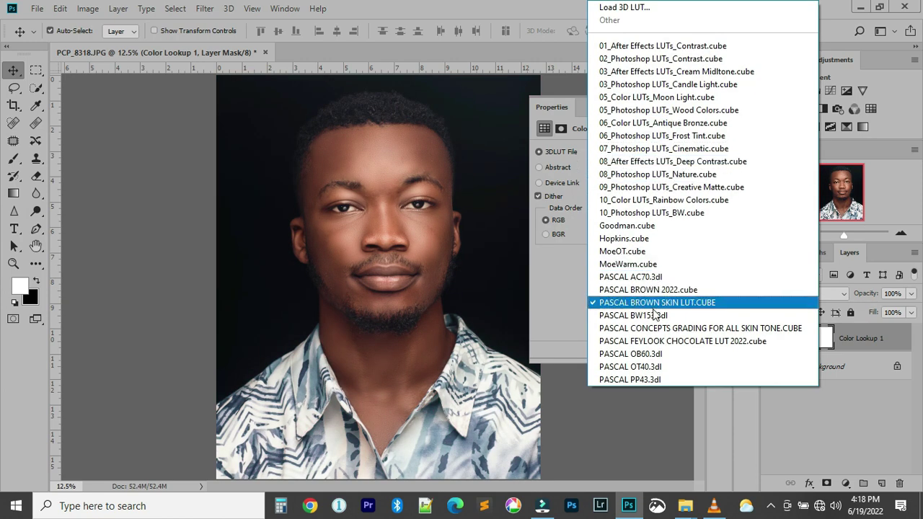
left_click(653, 316)
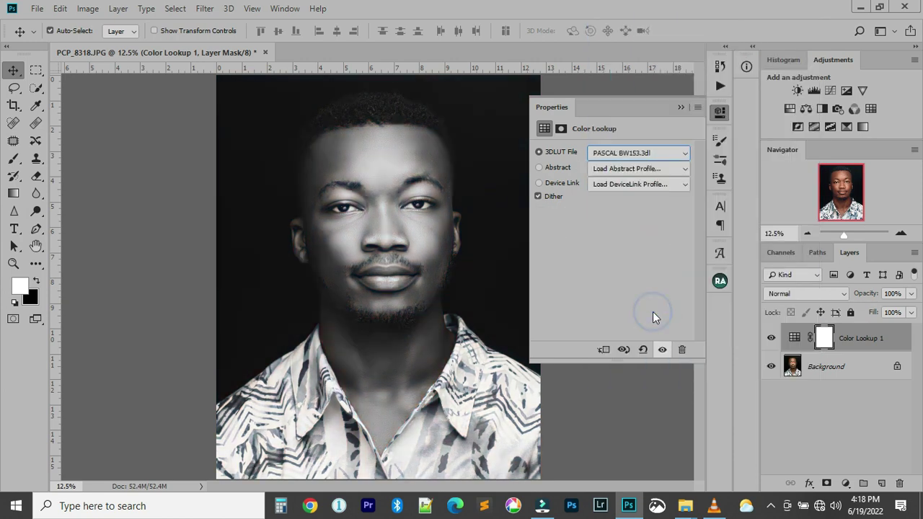
left_click(661, 155)
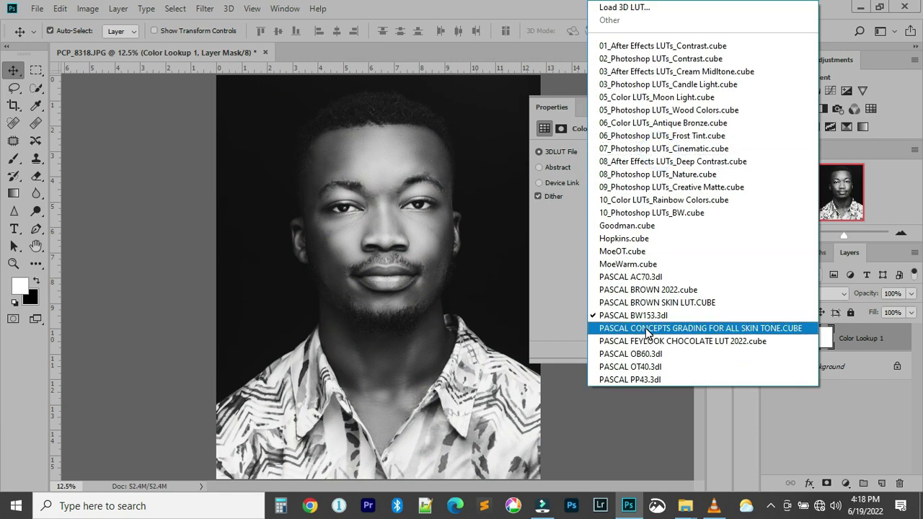
left_click(647, 330)
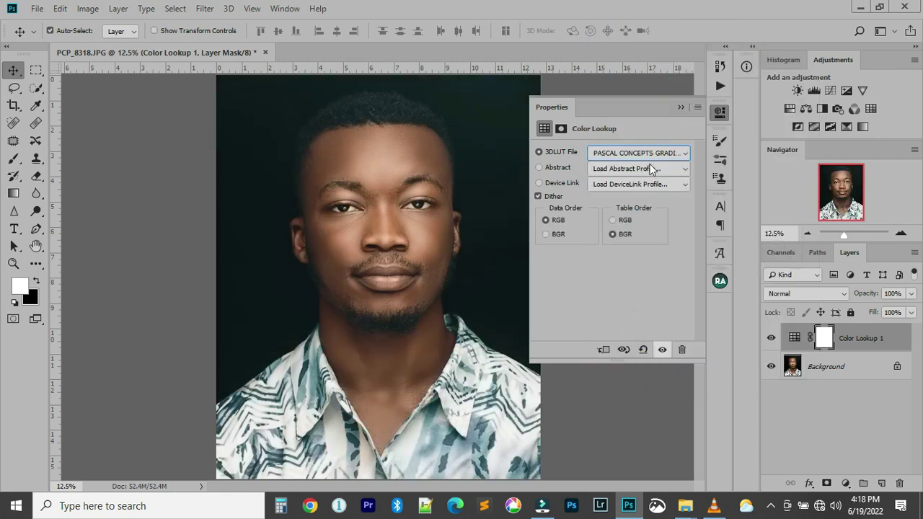
Preview the PASCAL FEYLOOK CHOCOLATE LUT 2022.cube, PASCAL OB60.3dl, PASCAL OT40.3dl and PASCAL PP43.3dl LUTs on the portrait
left_click(652, 151)
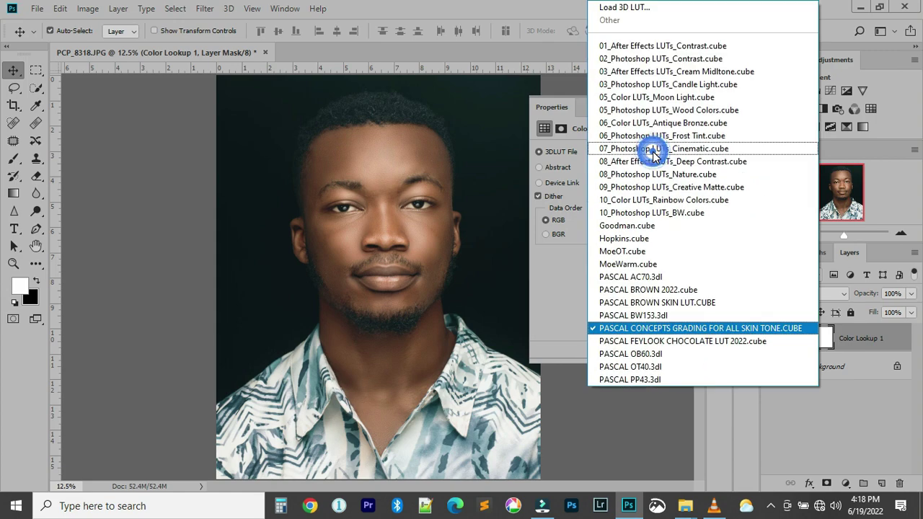
left_click(655, 338)
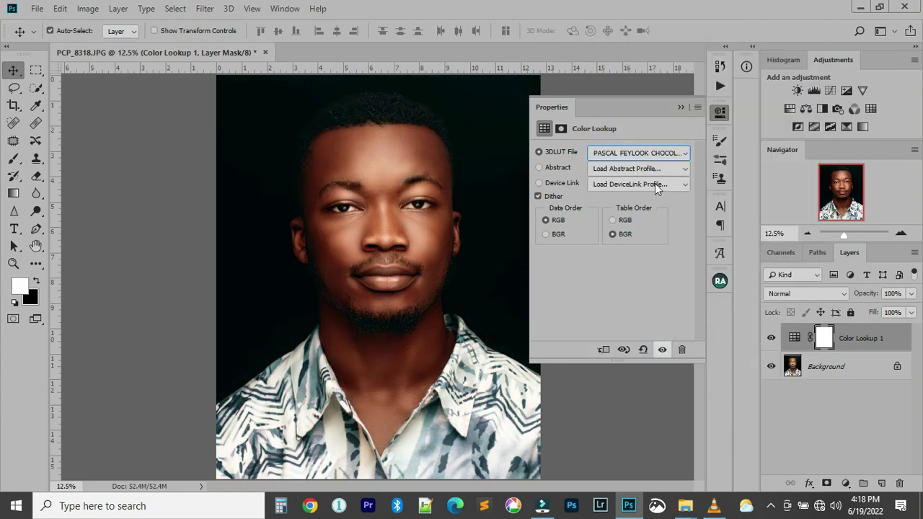
left_click(652, 153)
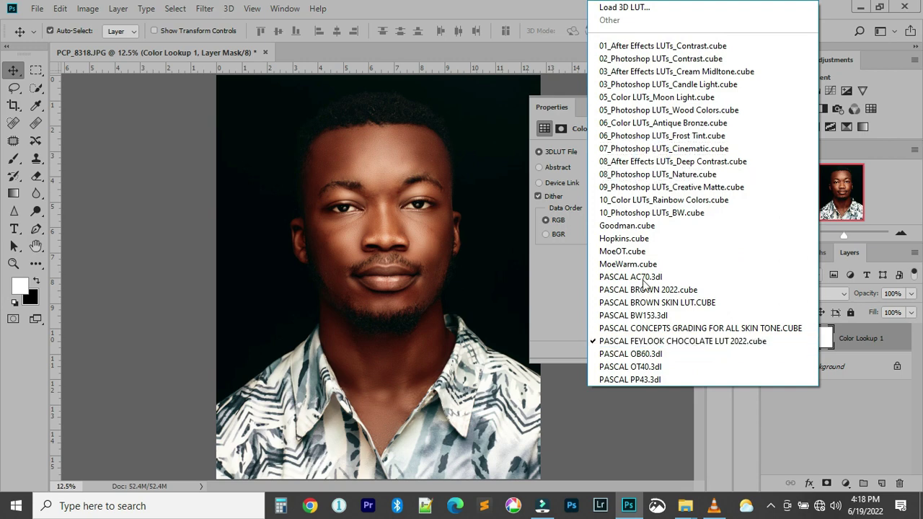
left_click(645, 354)
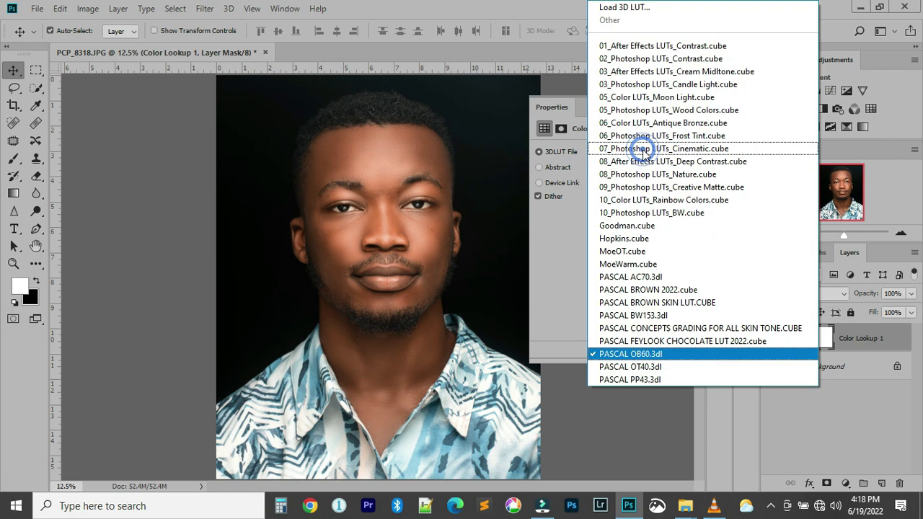
left_click(642, 366)
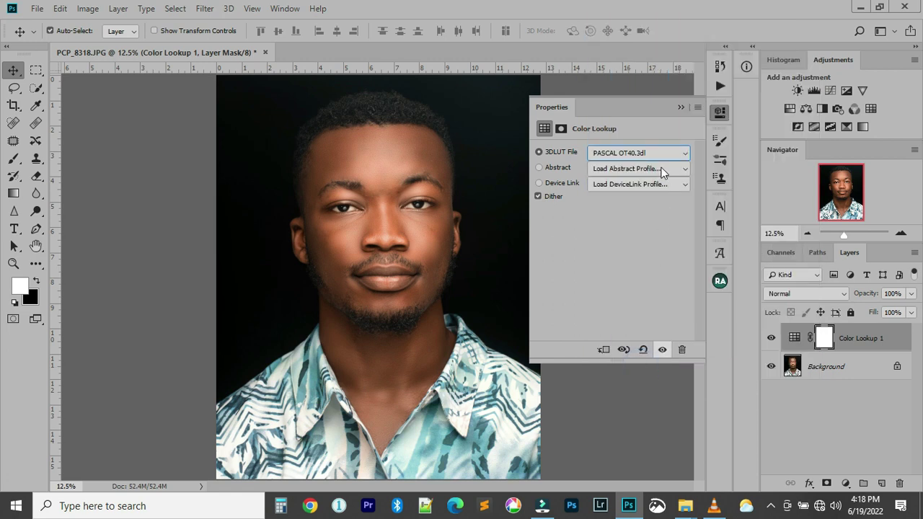
left_click(651, 152)
left_click(649, 379)
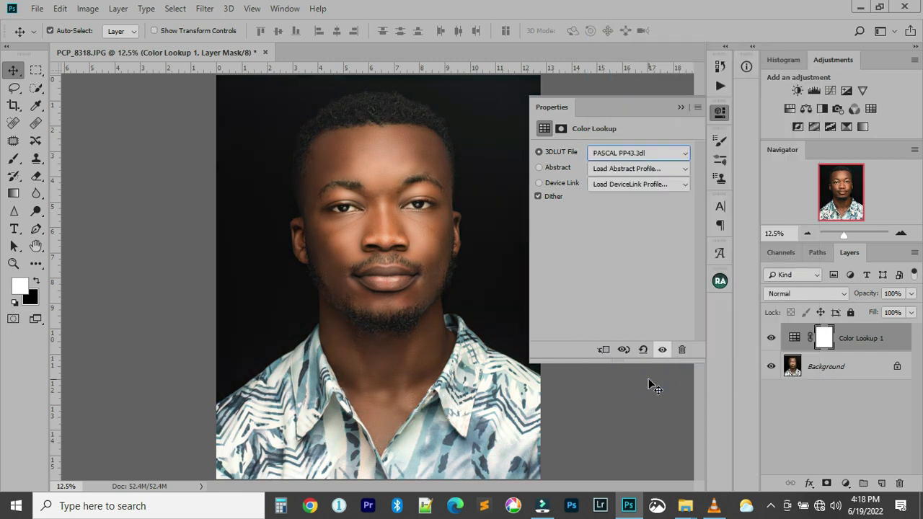
Apply the PASCAL FEYLOOK CHOCOLATE LUT 2022.cube LUT to the Color Lookup layer and reduce the layer's opacity to 49%
left_click(656, 153)
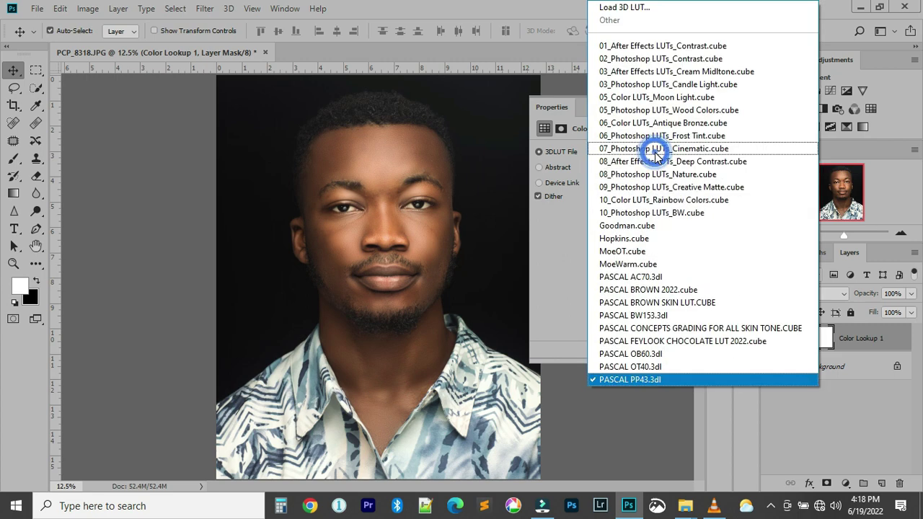
left_click(674, 341)
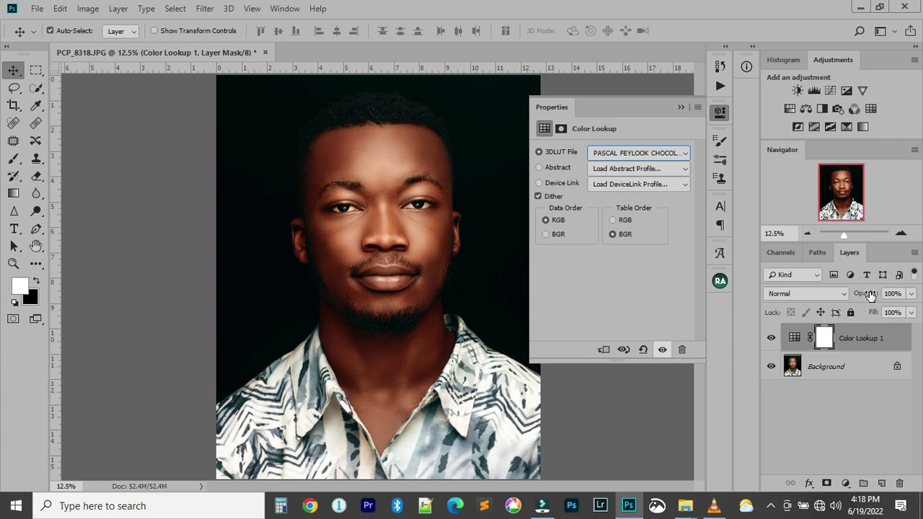
left_click_drag(866, 294, 835, 296)
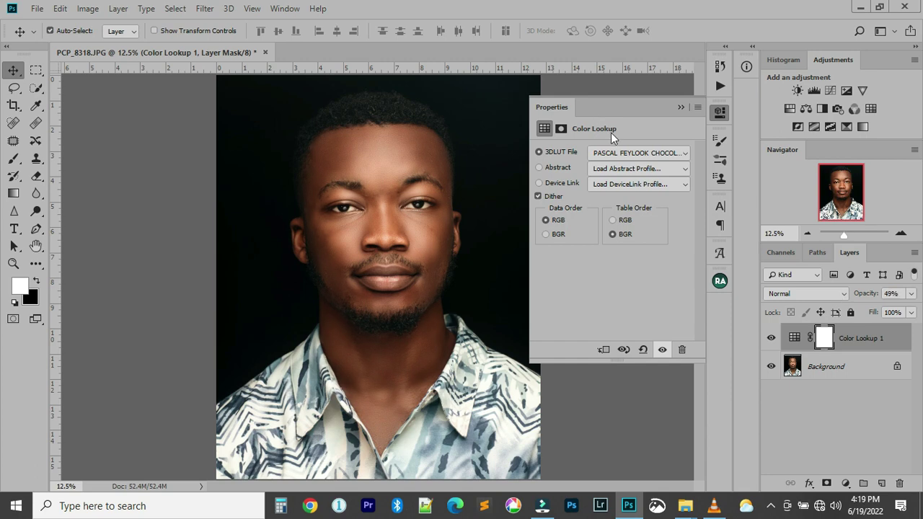
Set the Color Lookup layer's opacity to 60% and compare the portrait with and without the layer
left_click(901, 292)
type("60")
left_click(771, 338)
left_click(773, 339)
Examine the color-graded face up close and the whole portrait to judge the skin tones
key("ctrl+plus")
key("ctrl+plus")
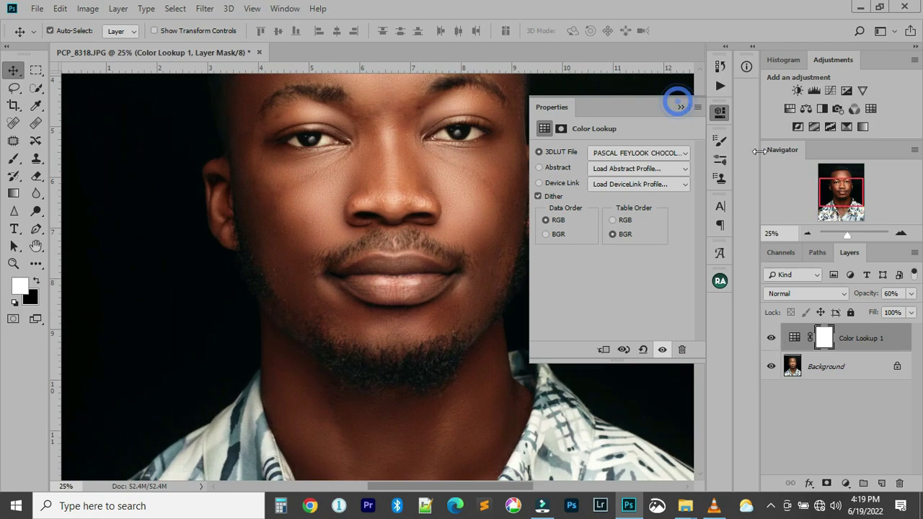
left_click(681, 107)
left_click_drag(840, 201, 839, 196)
scroll(474, 227, "up", 2)
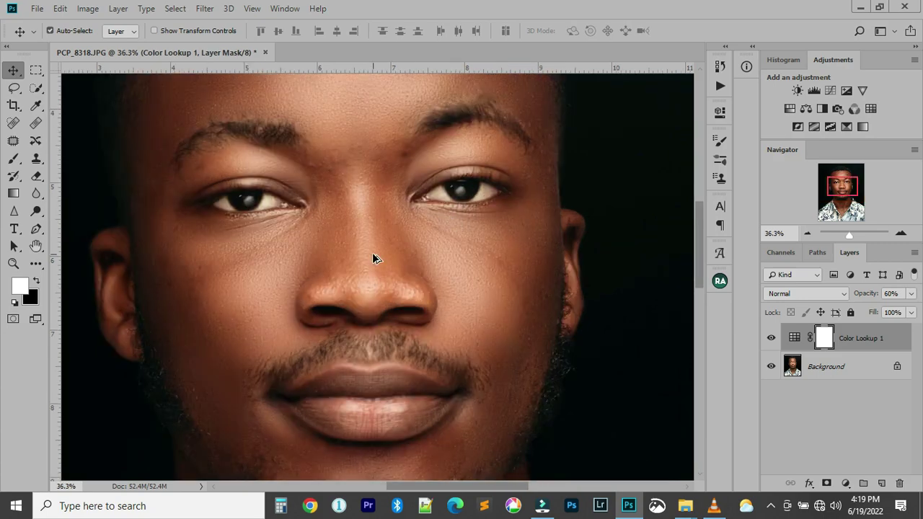
scroll(374, 258, "down", 1)
scroll(373, 258, "down", 3)
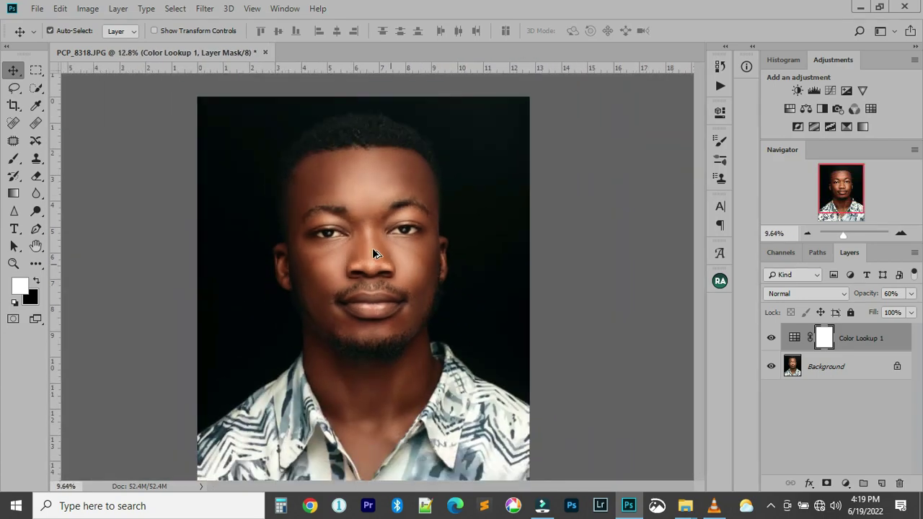
scroll(364, 246, "up", 2)
scroll(355, 231, "up", 2)
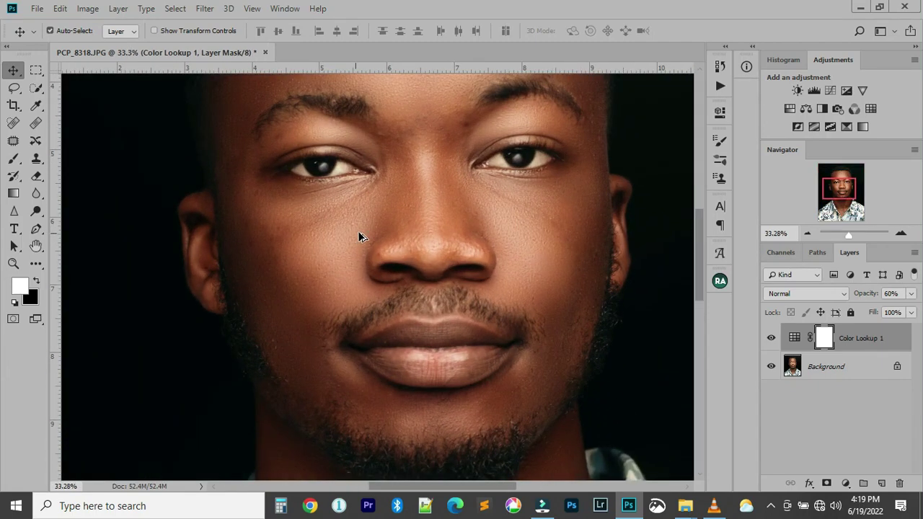
scroll(368, 242, "down", 5)
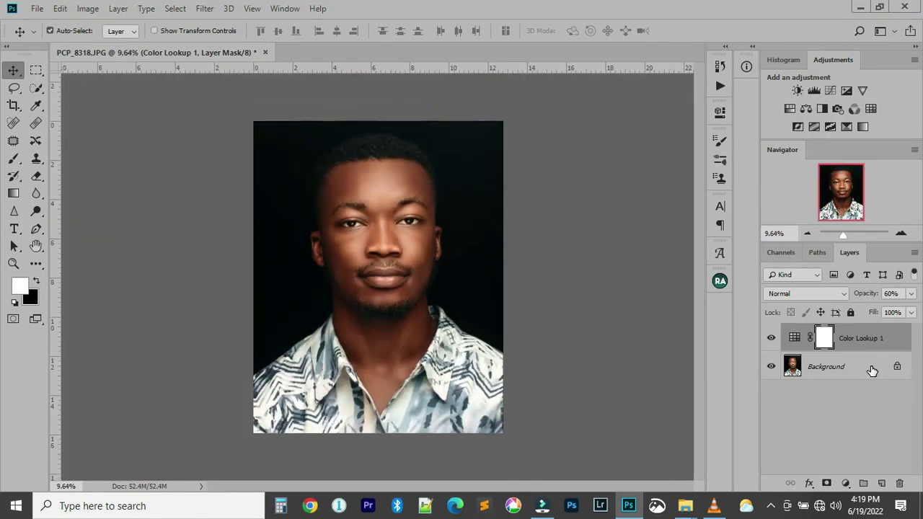
Flatten the image to merge the Color Lookup layer into the Background
right_click(874, 370)
left_click(843, 328)
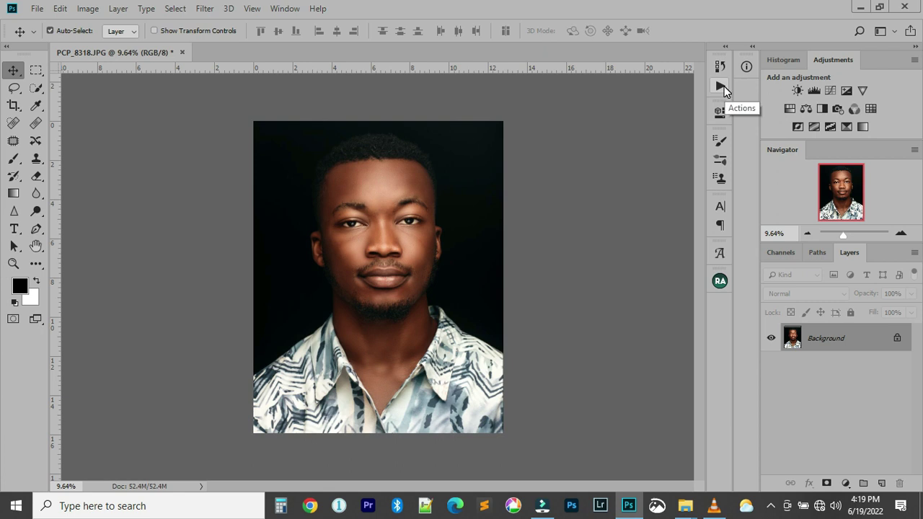
Play the Sharpen action from the PascalConcepts set with a 3.0-pixel Gaussian Blur radius and collapse the Sharpen group
left_click(722, 86)
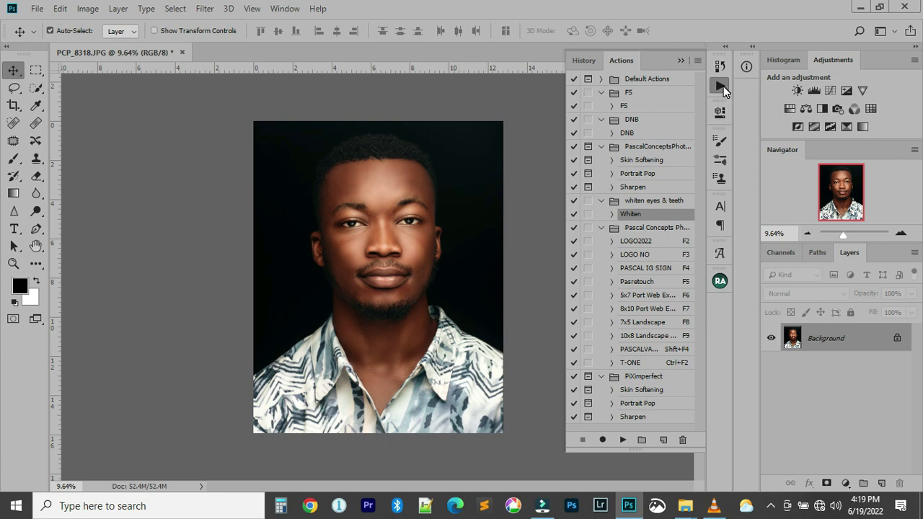
left_click(655, 188)
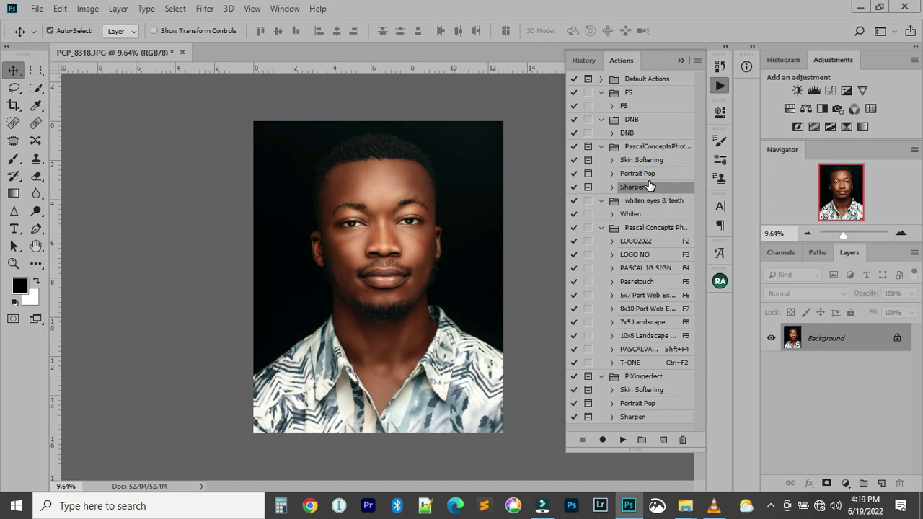
left_click(624, 440)
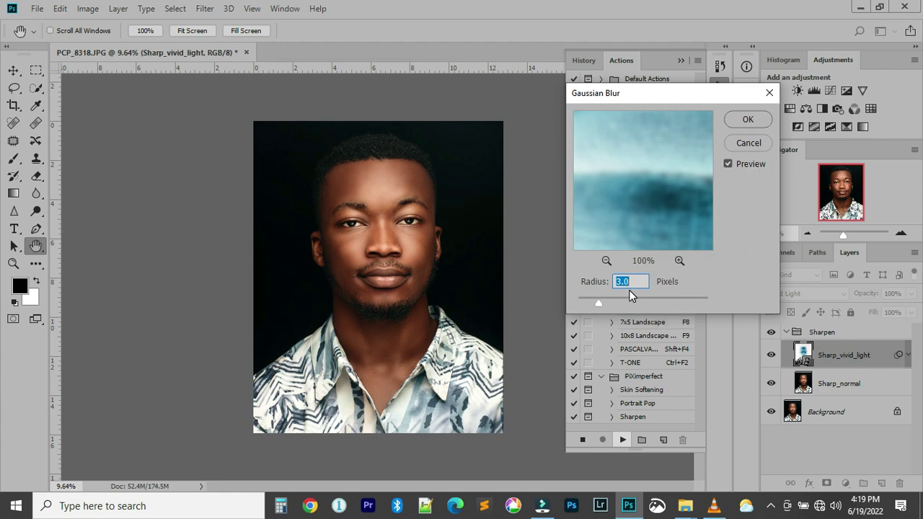
left_click(748, 120)
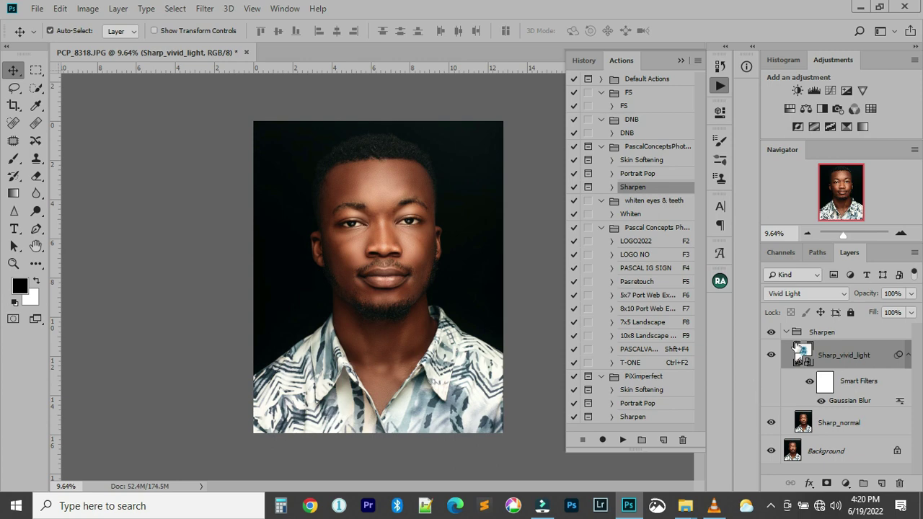
left_click(786, 332)
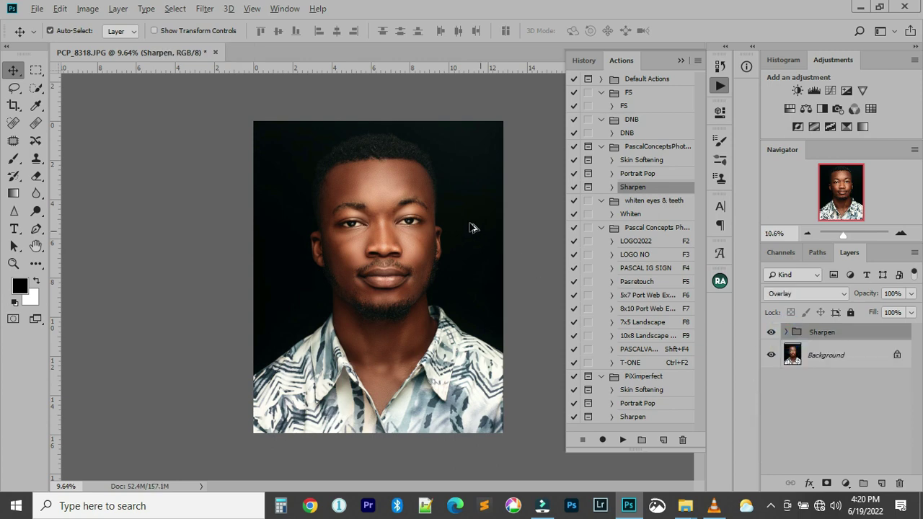
Compare the face with and without the Sharpen group and reduce the group's opacity to 63%
scroll(375, 209, "up", 5)
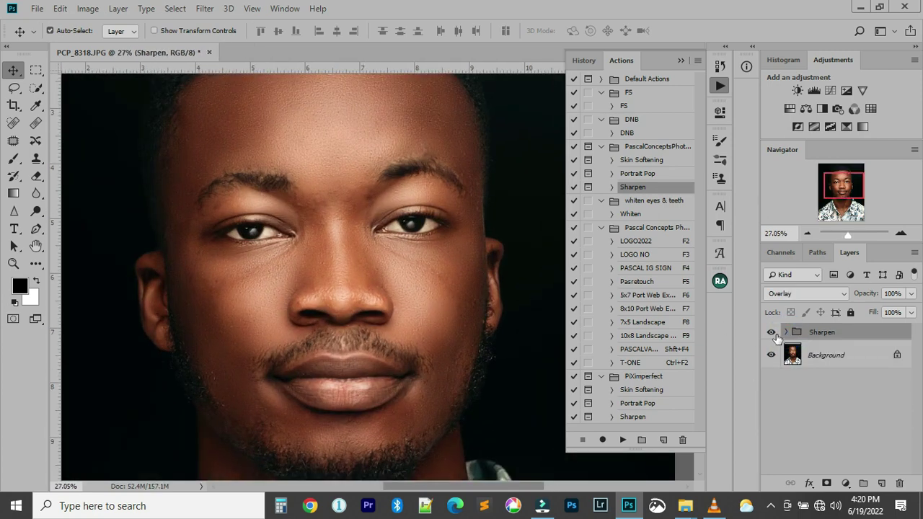
left_click(772, 333)
left_click(772, 333)
scroll(373, 309, "up", 2)
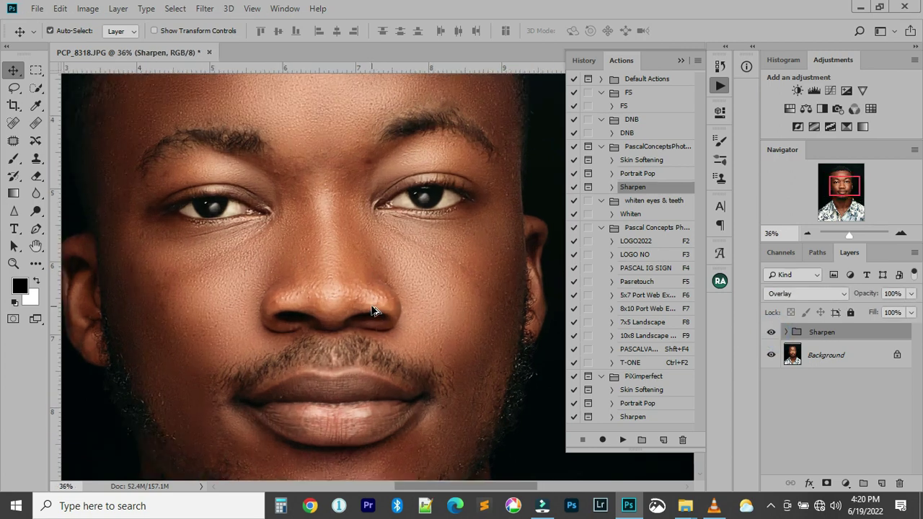
left_click(771, 333)
left_click(771, 333)
left_click(771, 333)
left_click(770, 334)
left_click_drag(866, 295, 843, 297)
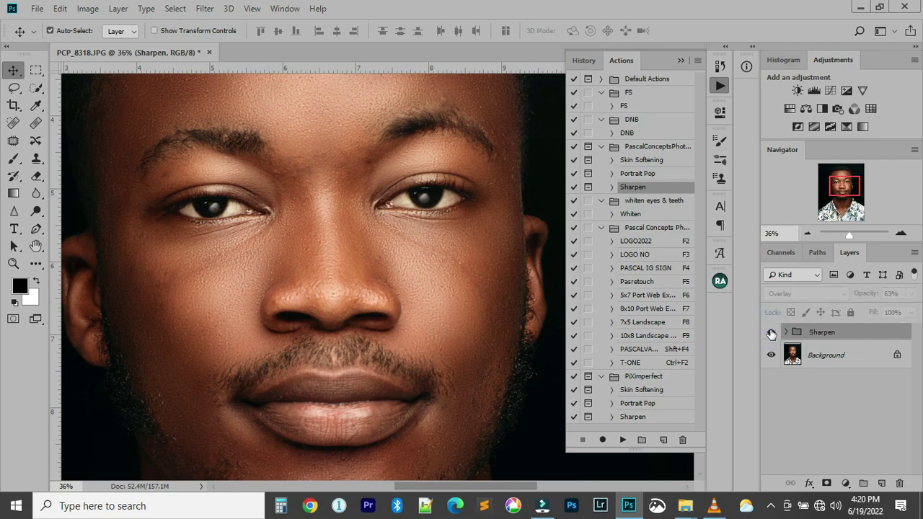
Check the whole portrait with the Sharpen group hidden and shown at its reduced opacity
scroll(443, 312, "down", 1)
left_click_drag(441, 307, 367, 182)
scroll(412, 223, "down", 2)
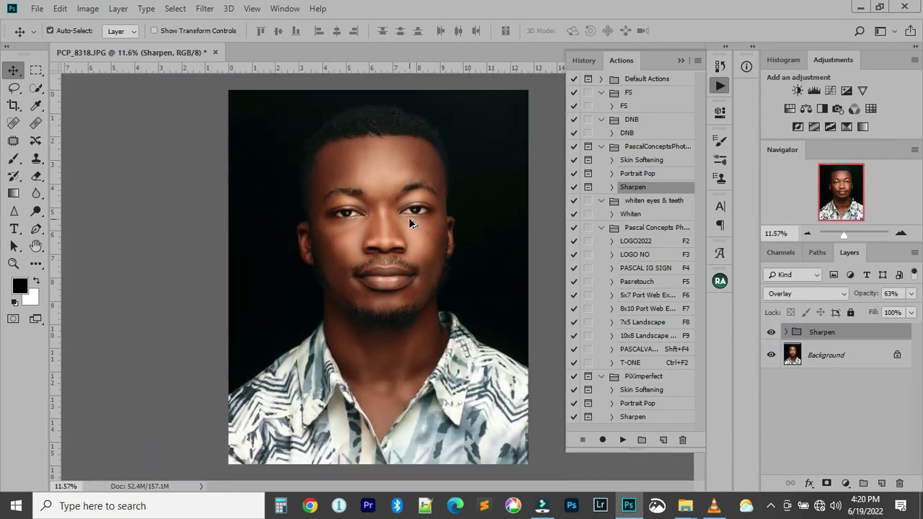
left_click(772, 332)
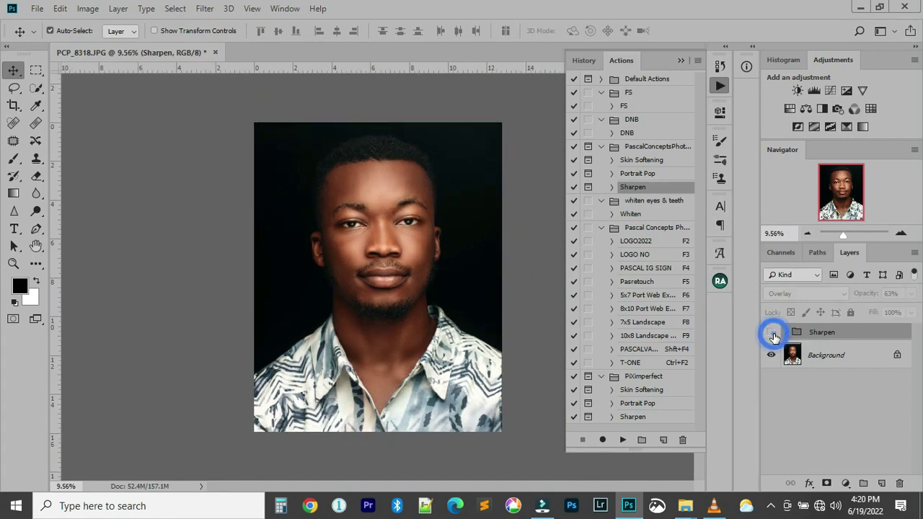
left_click(772, 334)
scroll(443, 267, "up", 3)
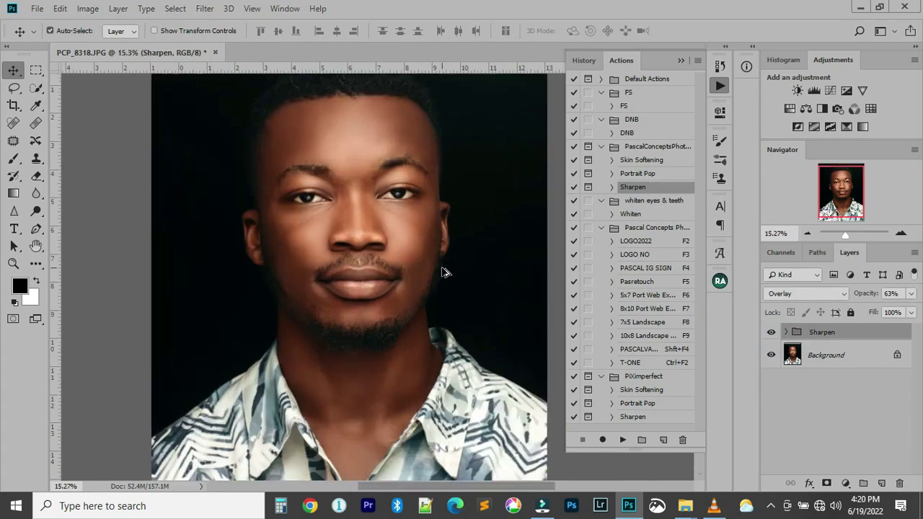
scroll(424, 250, "down", 2)
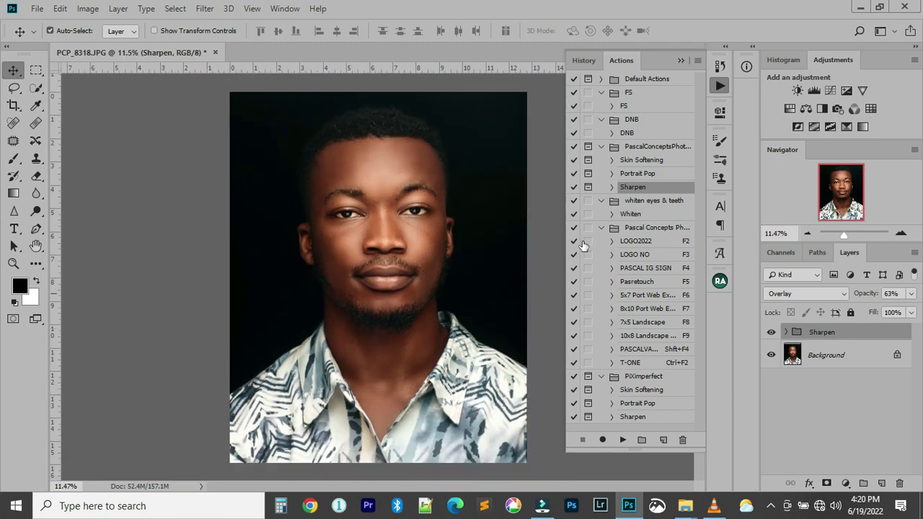
Flatten the image to merge the Sharpen group into the Background
left_click(681, 61)
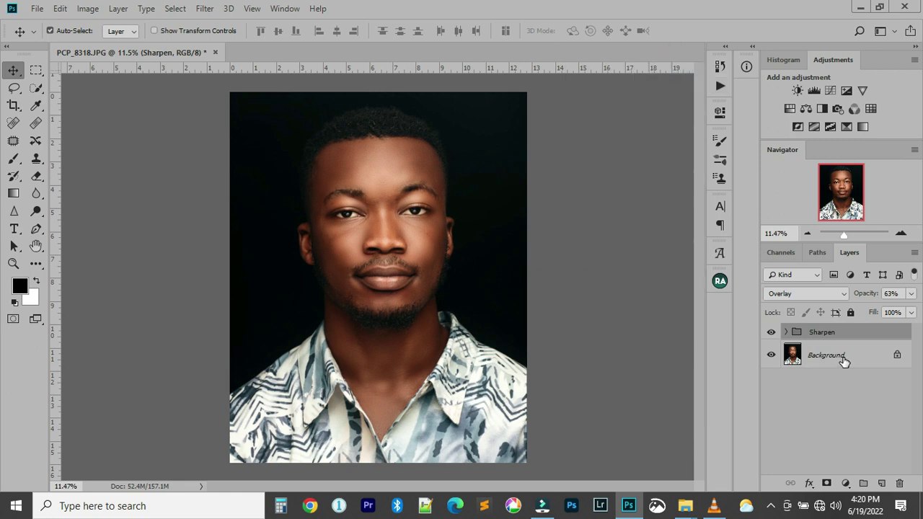
right_click(844, 362)
left_click(837, 319)
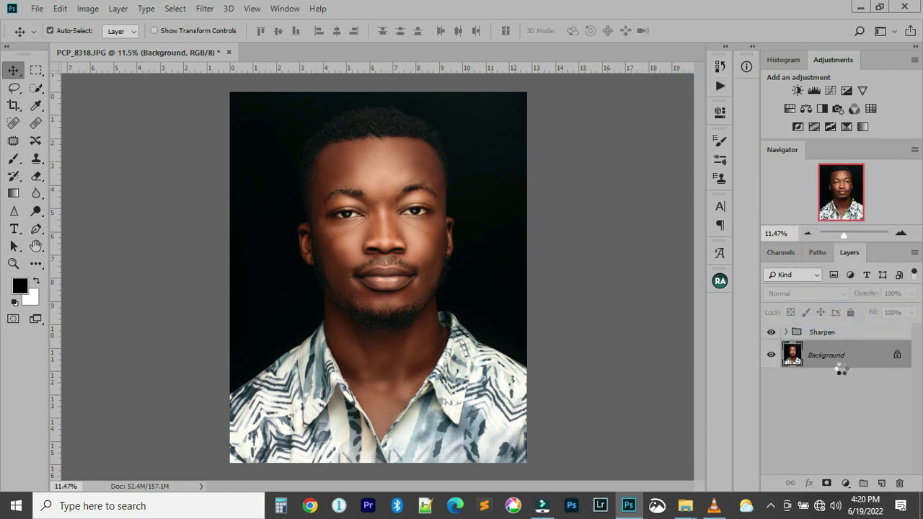
Show the original PCP_8318.JPG snapshot from the document history and examine the unretouched face
left_click(720, 65)
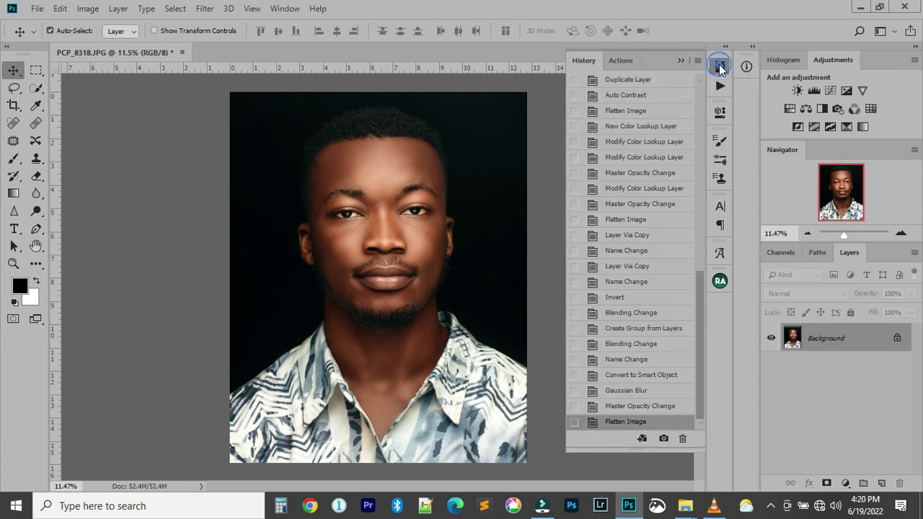
left_click_drag(699, 280, 703, 68)
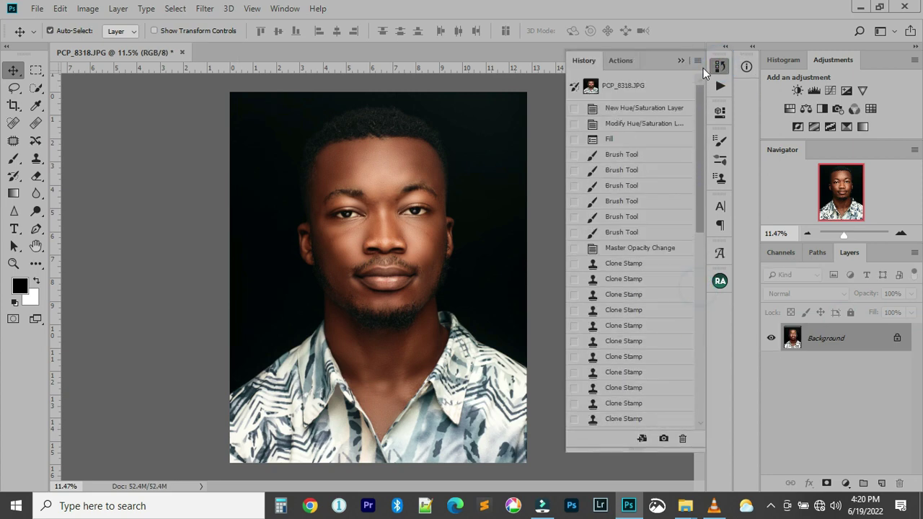
left_click(666, 86)
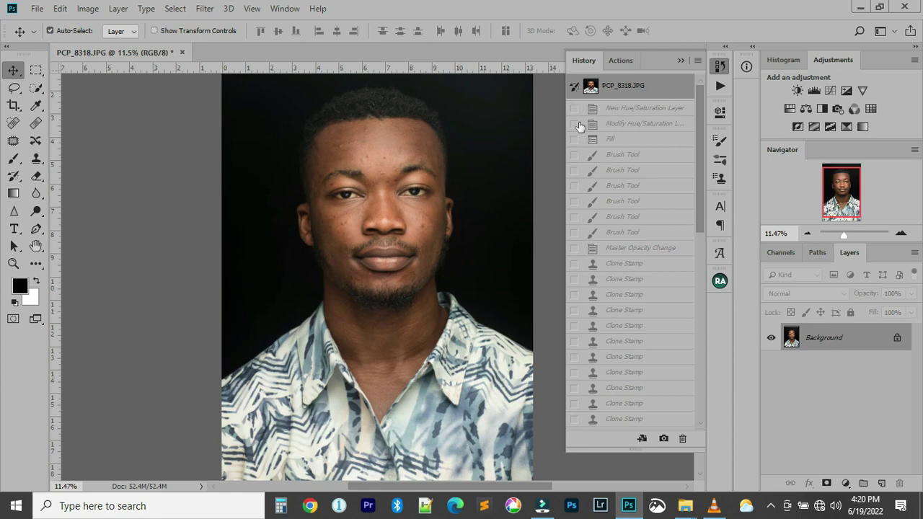
scroll(385, 183, "up", 2)
scroll(385, 183, "up", 1)
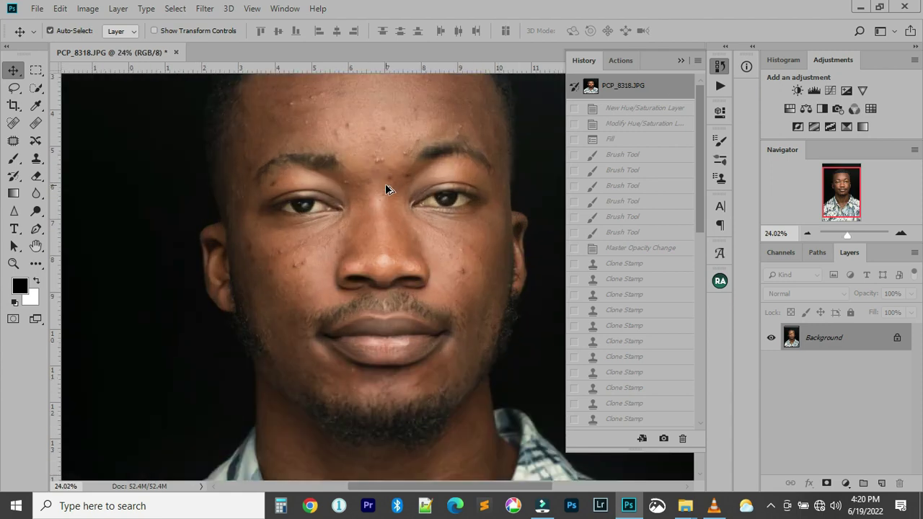
left_click_drag(417, 245, 382, 267)
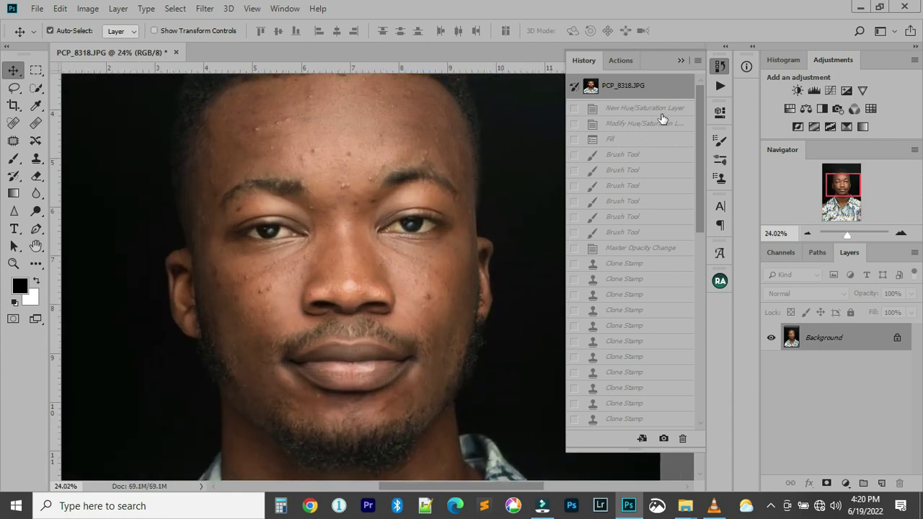
Return to the last Flatten Image history state and examine the finished portrait up close and in full
left_click_drag(699, 109, 694, 378)
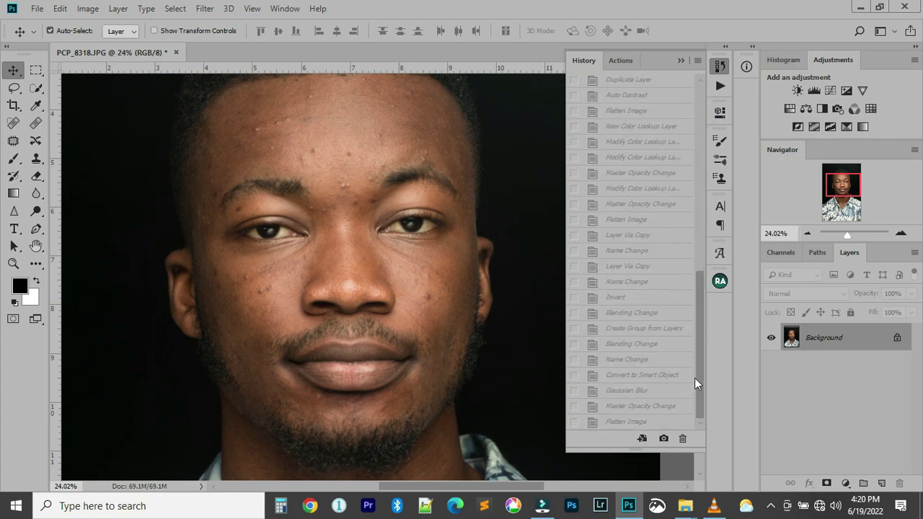
left_click(658, 422)
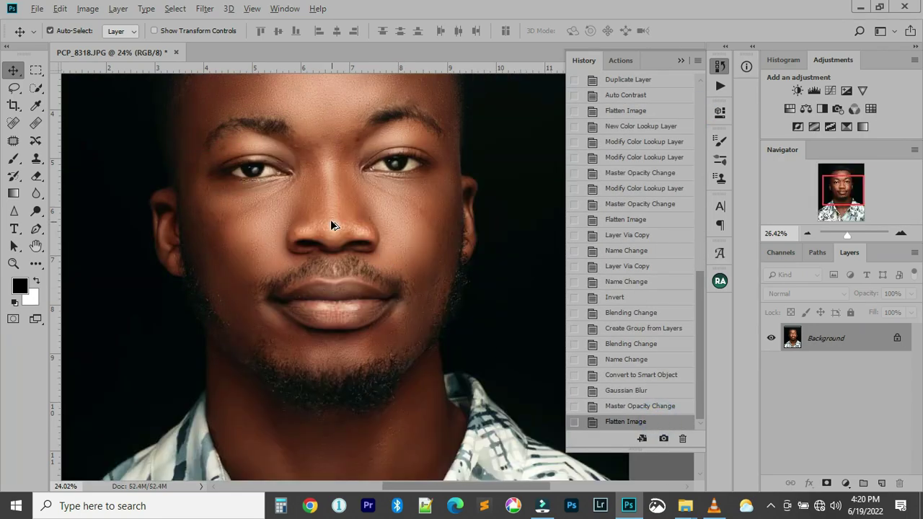
scroll(330, 219, "up", 2)
scroll(386, 239, "down", 2)
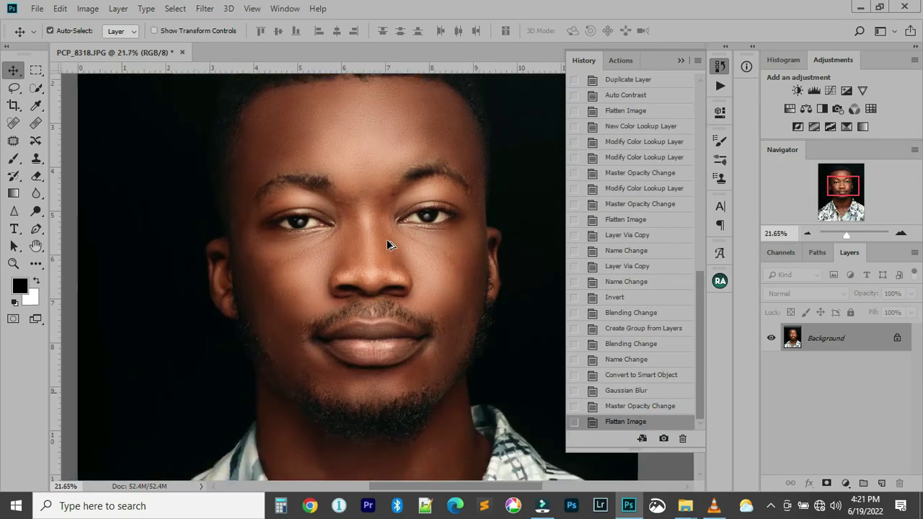
scroll(350, 208, "up", 3)
scroll(351, 210, "down", 5)
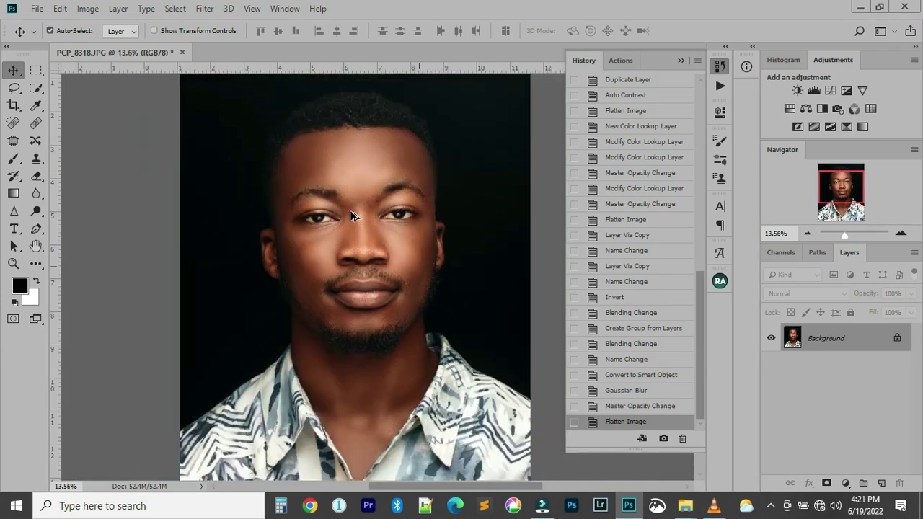
scroll(352, 215, "down", 1)
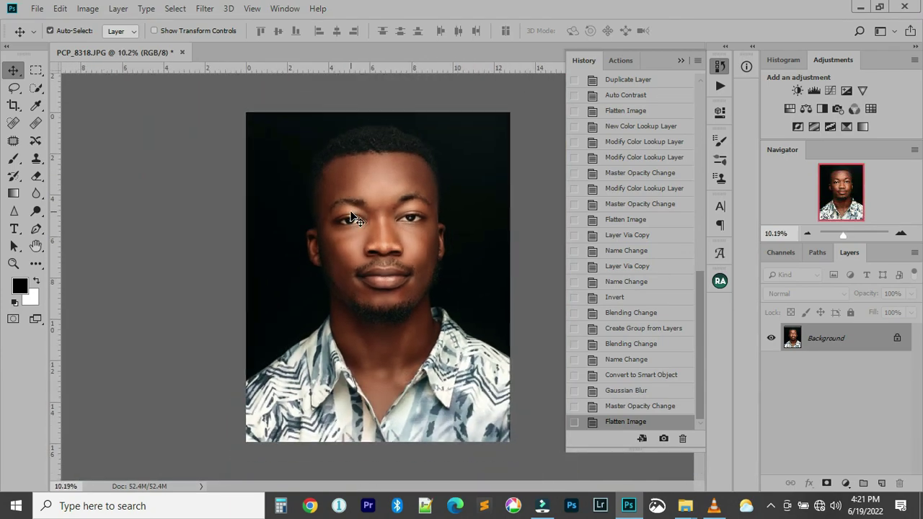